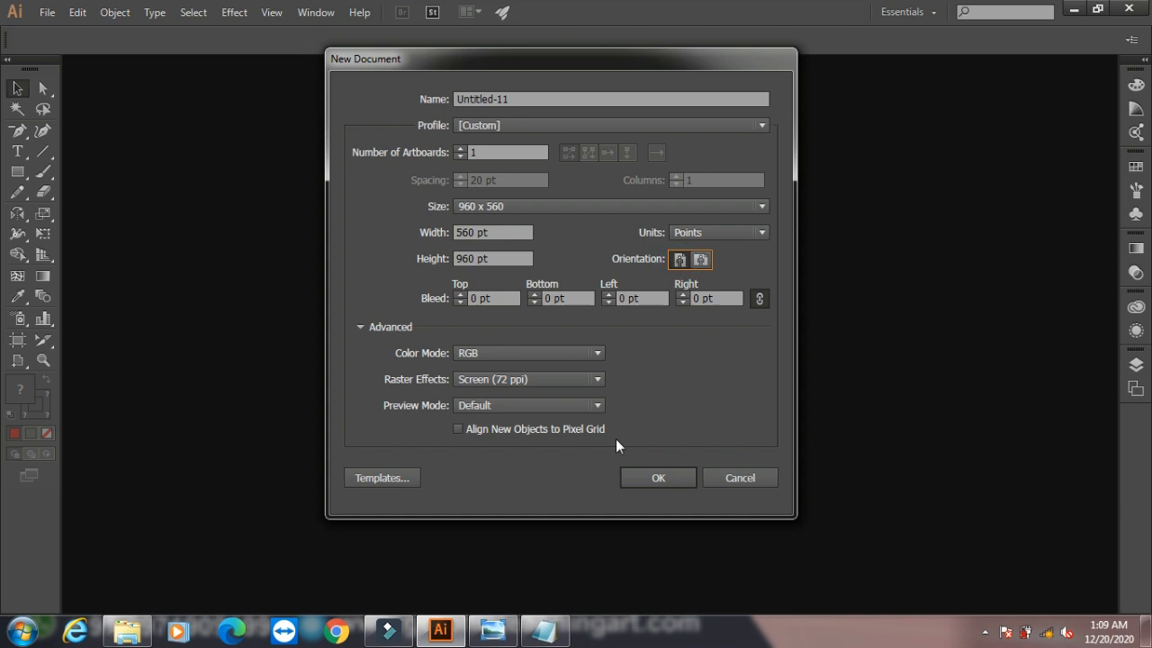
# Step: Create a new portrait document using the Print profile, A4 size and CMYK colour mode
pyautogui.click(501, 125)
pyautogui.click(496, 169)
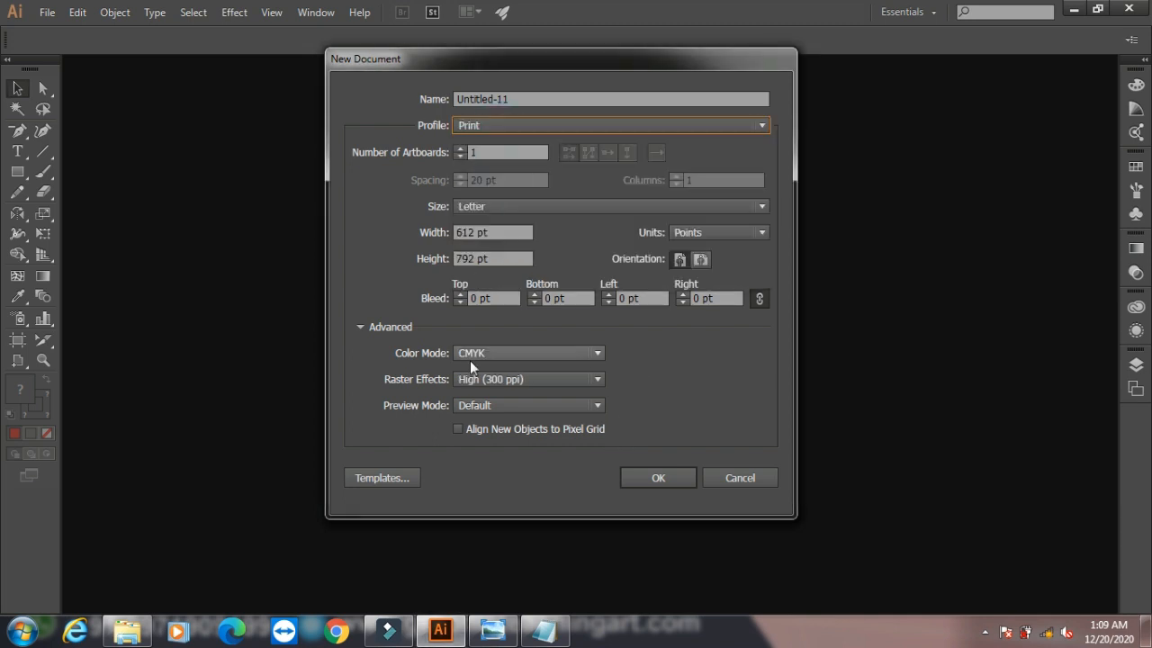
pyautogui.click(511, 206)
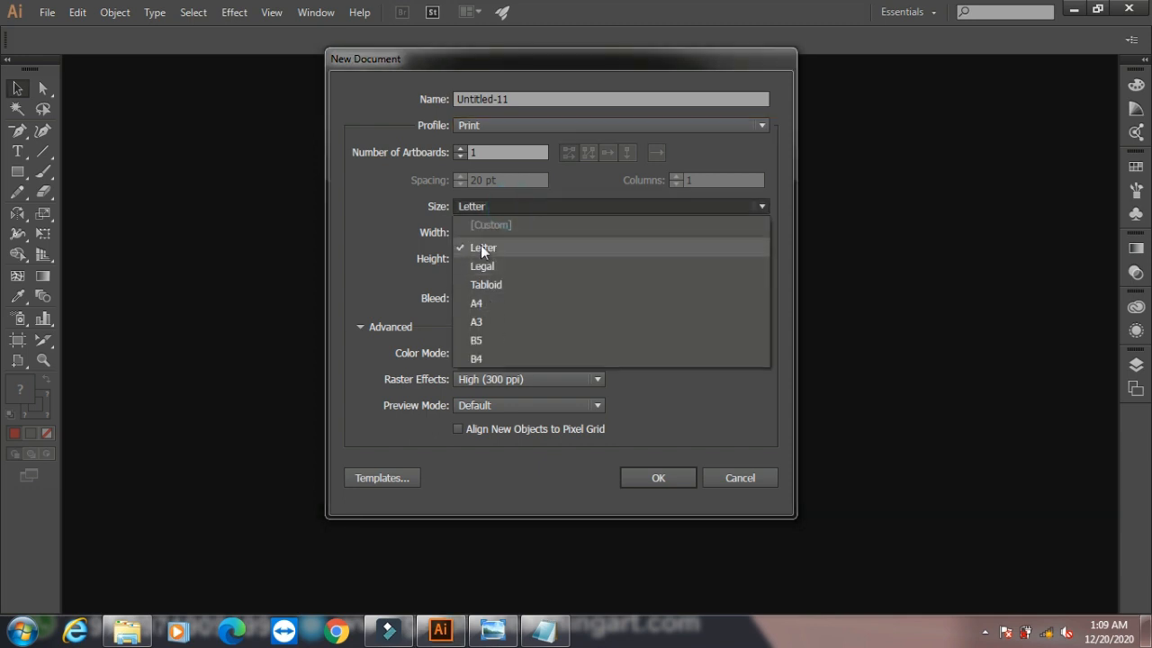
pyautogui.click(483, 305)
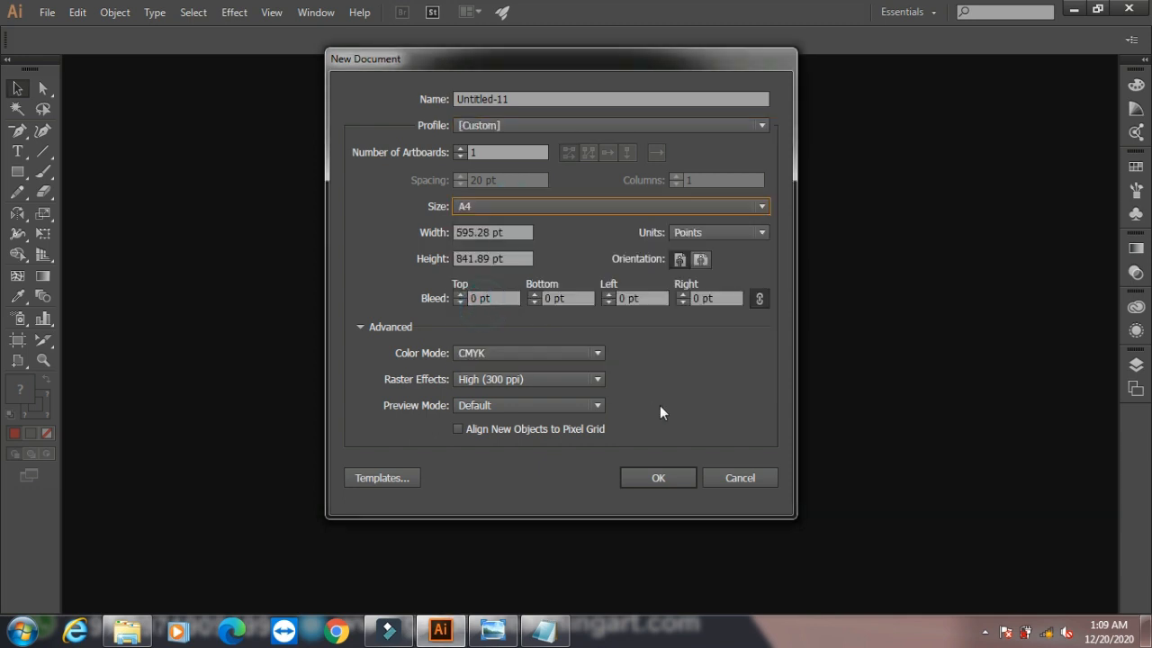
pyautogui.click(512, 355)
pyautogui.click(477, 388)
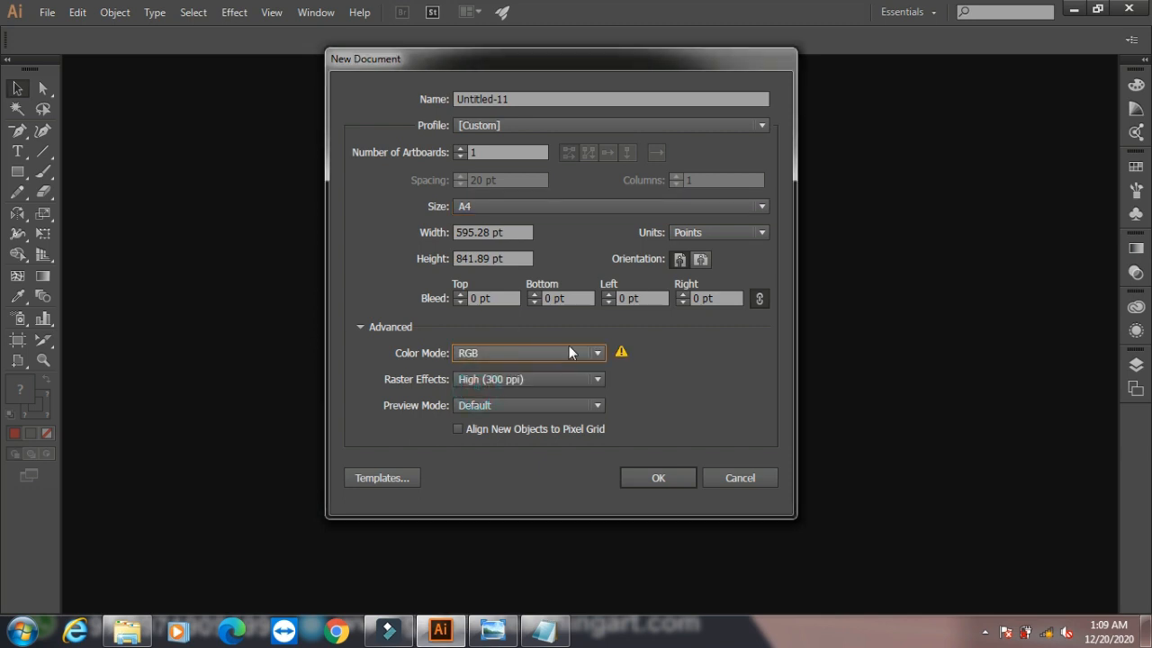
pyautogui.click(508, 356)
pyautogui.click(490, 369)
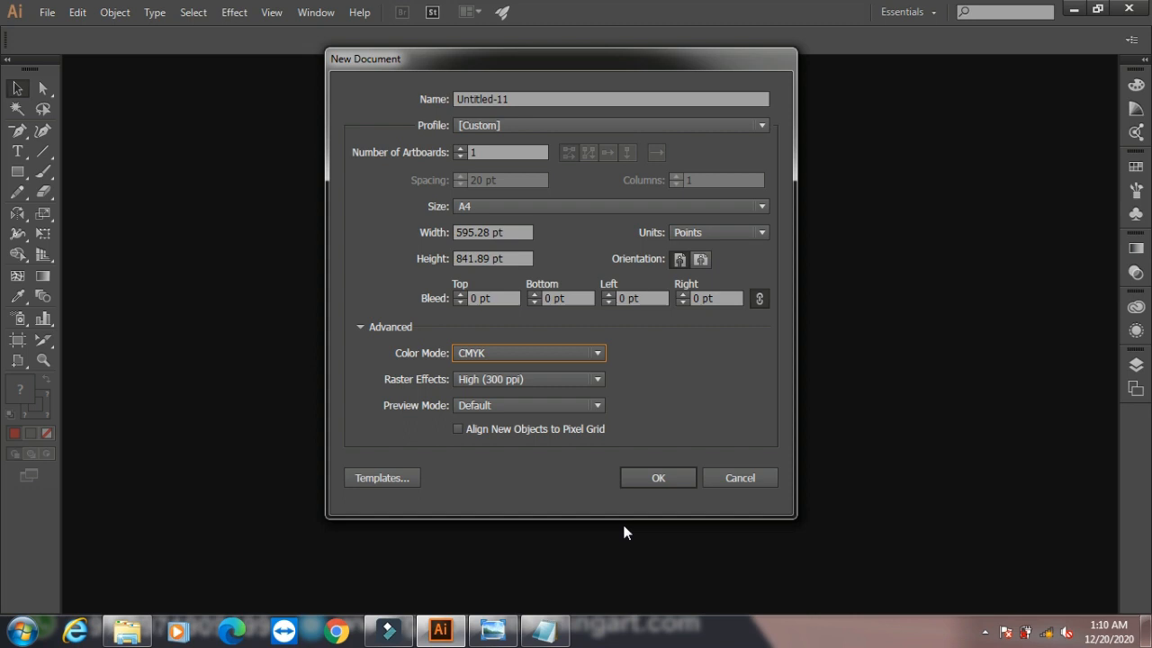
pyautogui.click(654, 474)
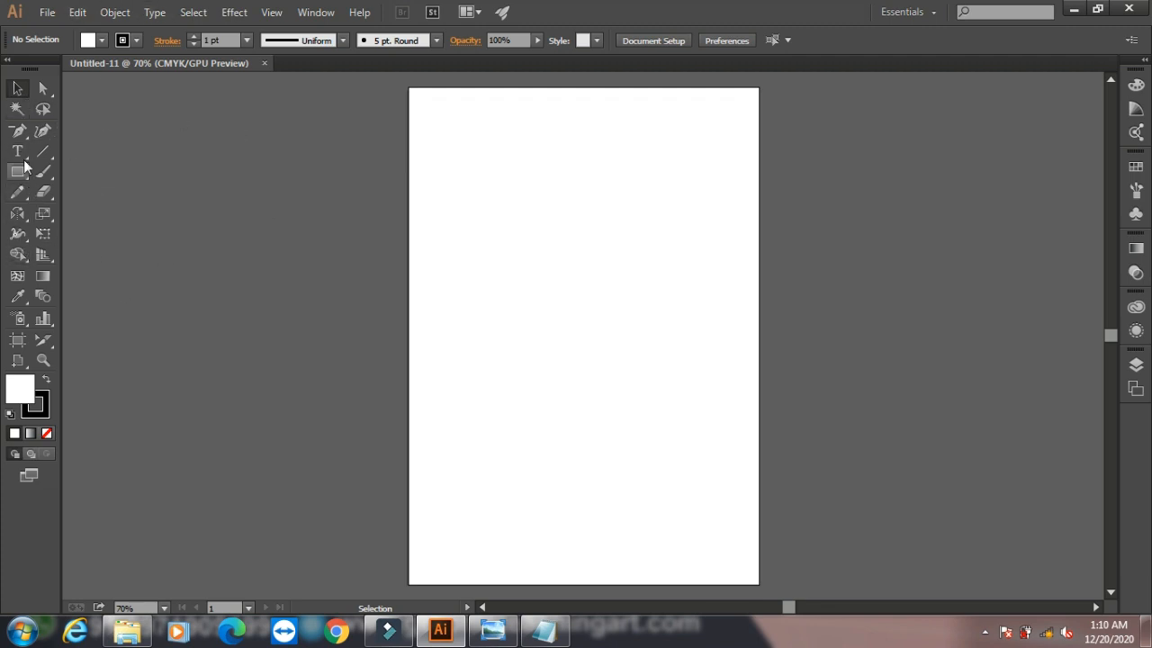
# Step: Draw a closed right triangle with the Pen tool from the artboard's left edge at about Y 297 pt to both bottom corners
pyautogui.moveTo(17, 131); pyautogui.dragTo(76, 128)
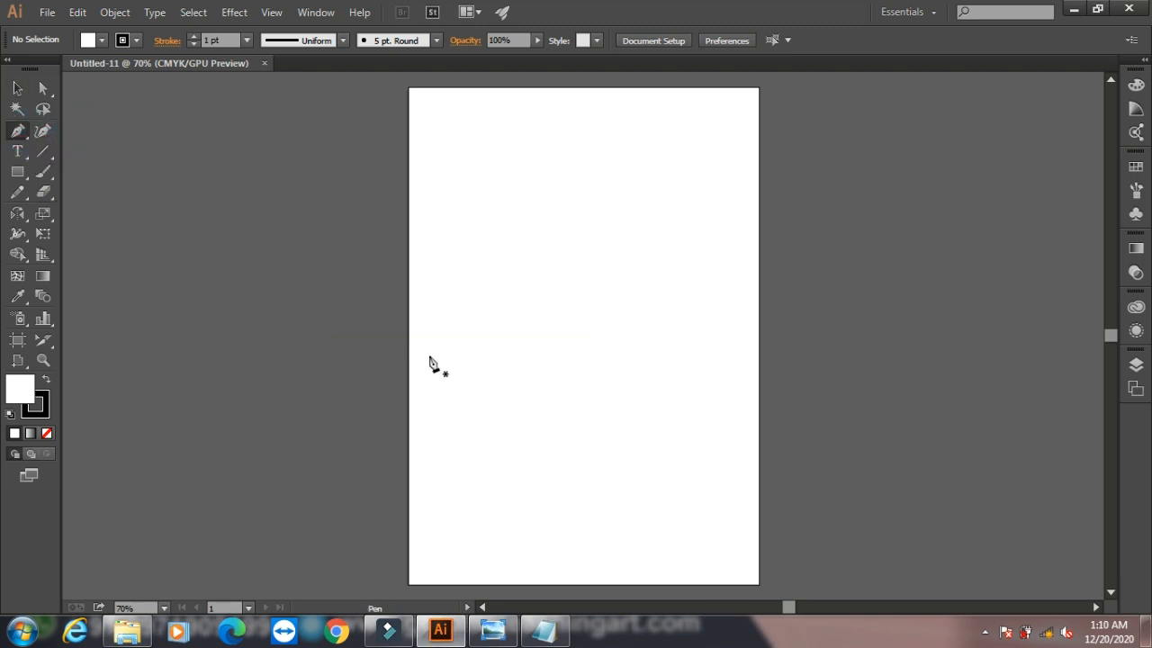
pyautogui.click(407, 263)
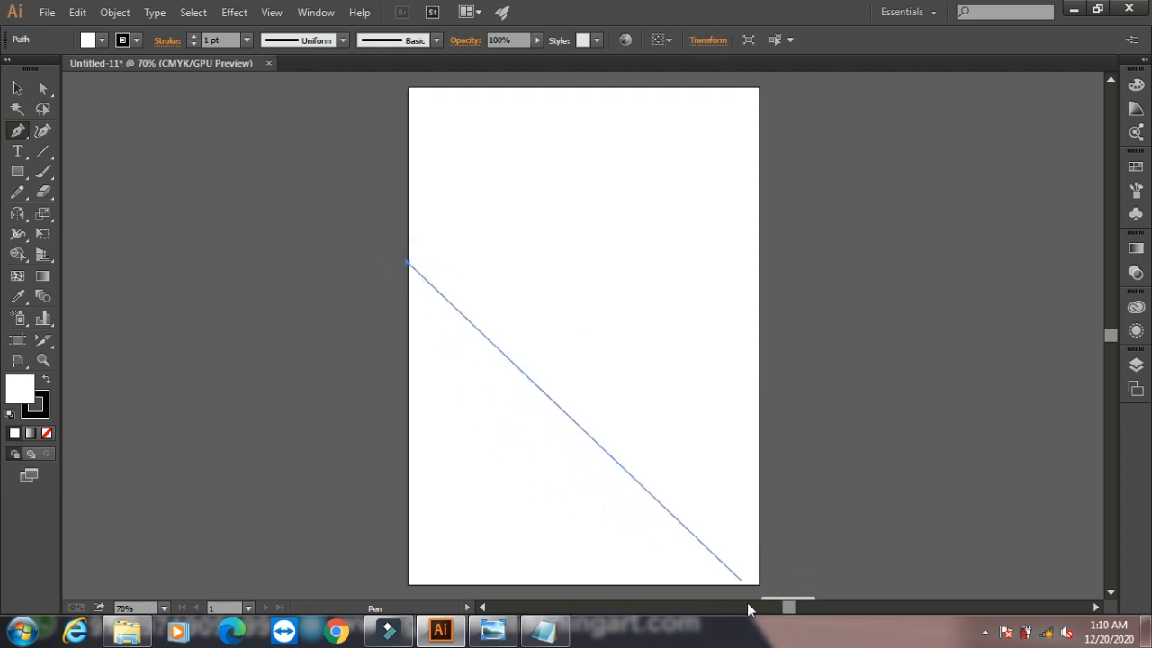
pyautogui.click(758, 586)
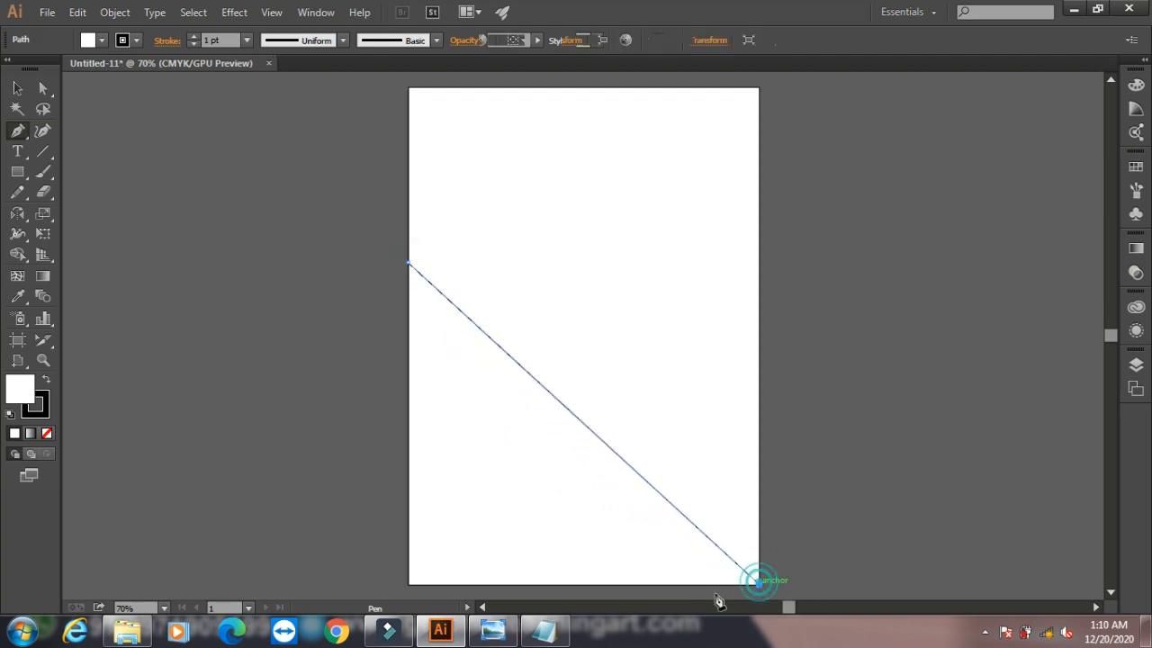
pyautogui.click(409, 584)
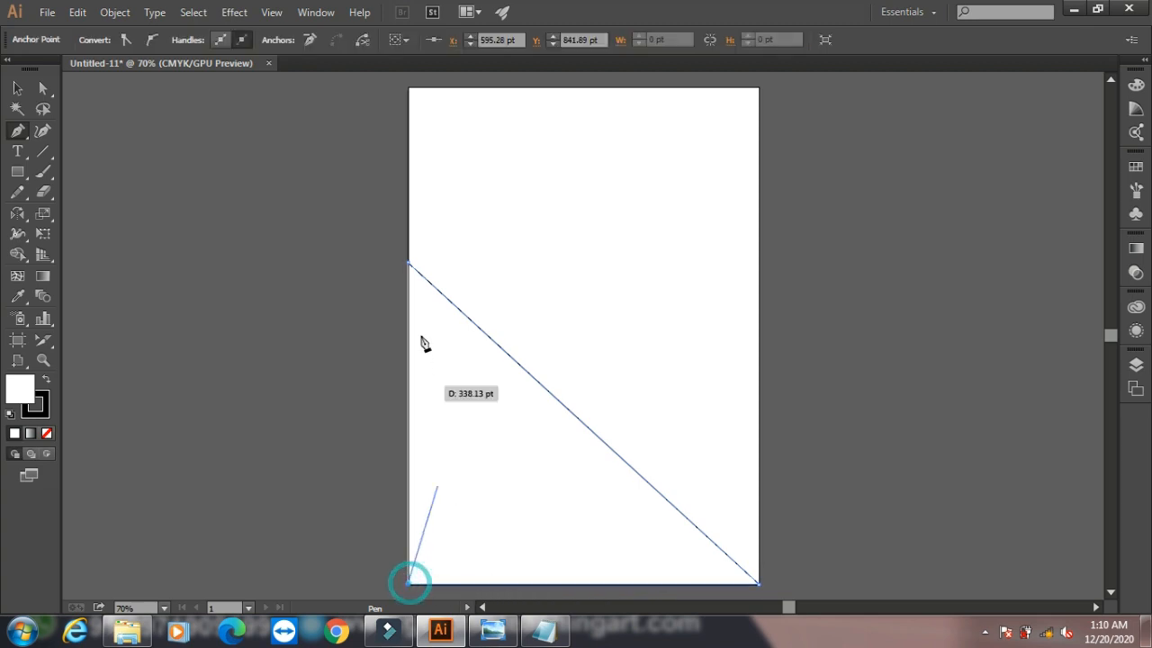
pyautogui.click(409, 263)
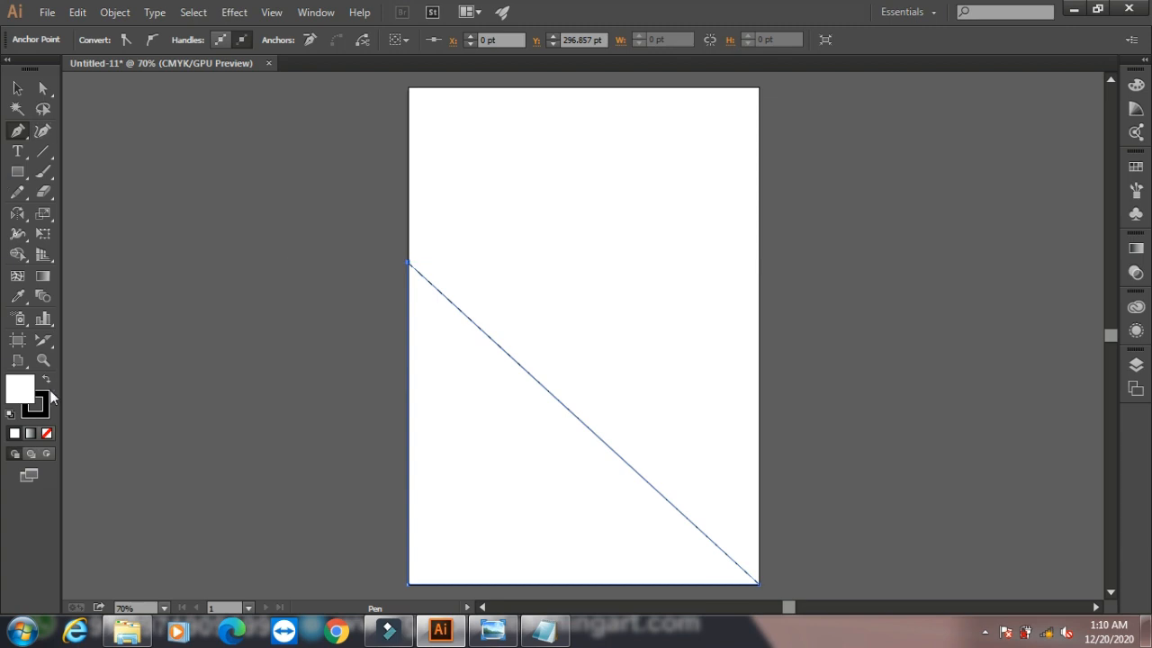
# Step: Fill the triangle with dark navy blue and remove its stroke
pyautogui.click(17, 87)
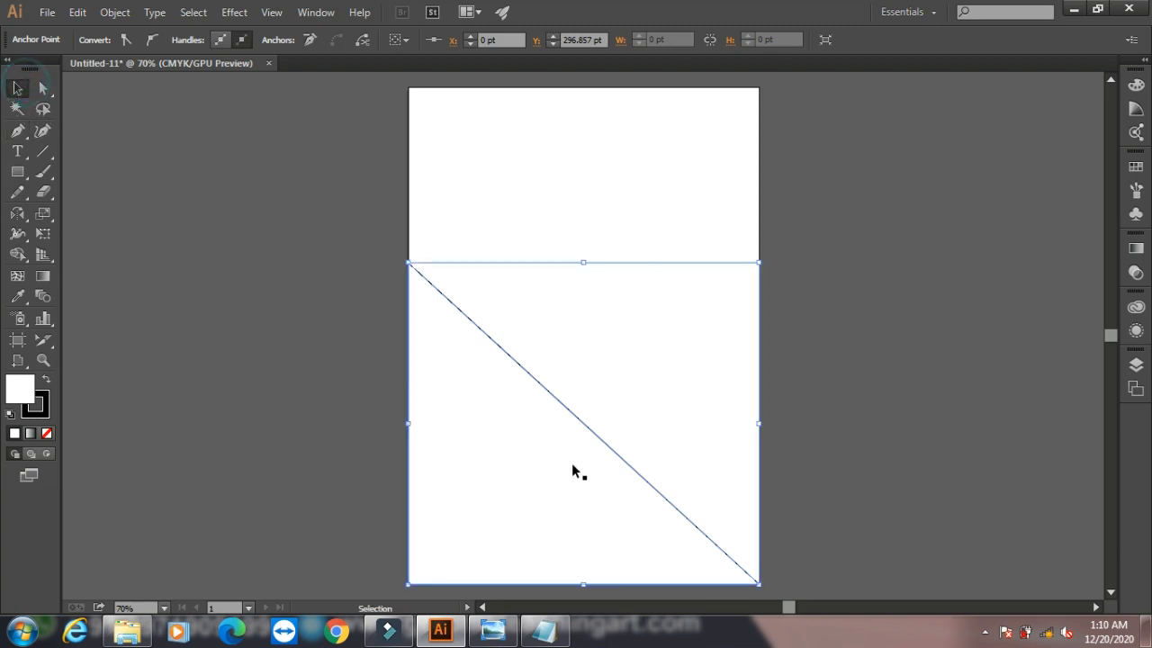
pyautogui.doubleClick(27, 393)
pyautogui.moveTo(291, 489); pyautogui.dragTo(377, 514)
pyautogui.click(581, 351)
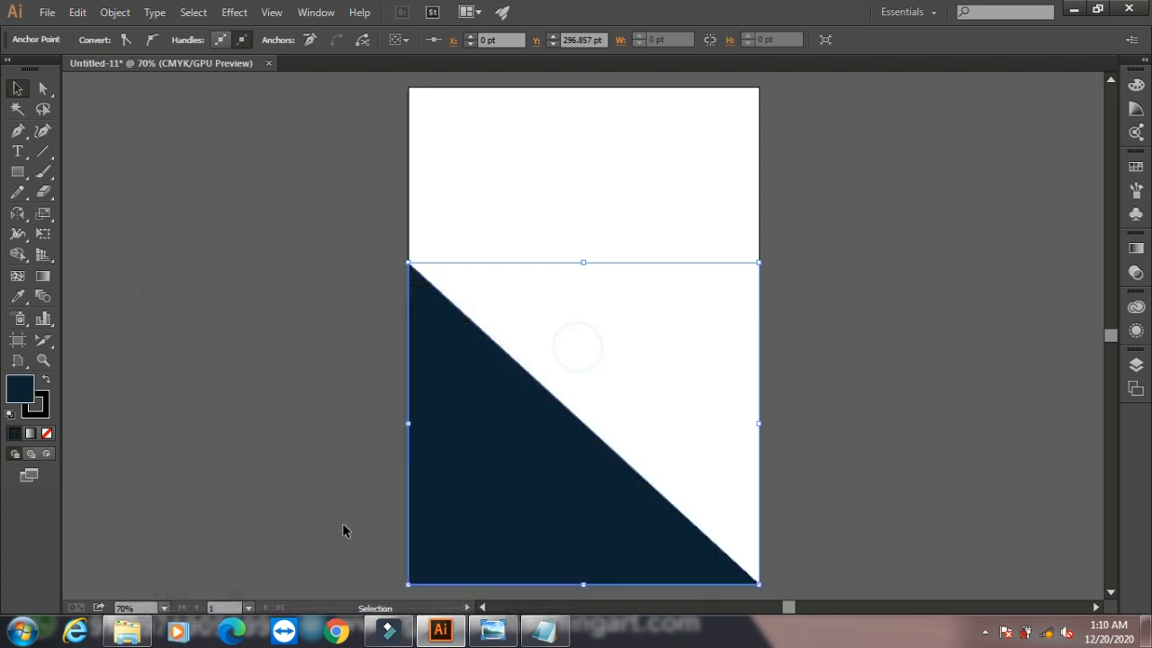
pyautogui.click(38, 405)
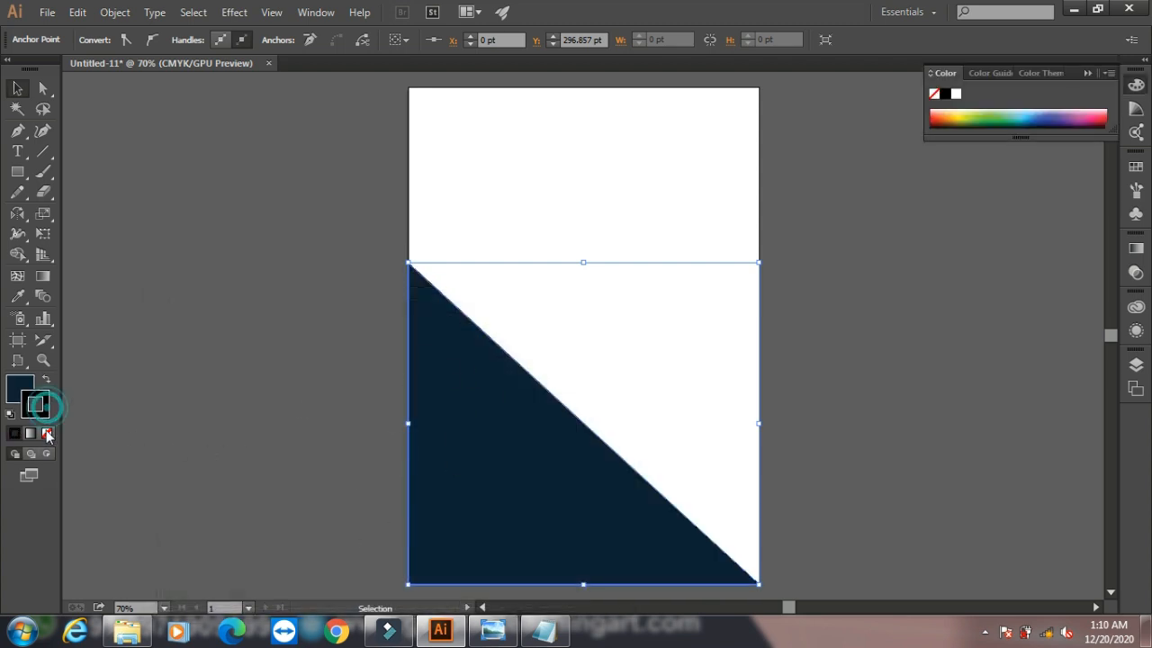
pyautogui.click(47, 432)
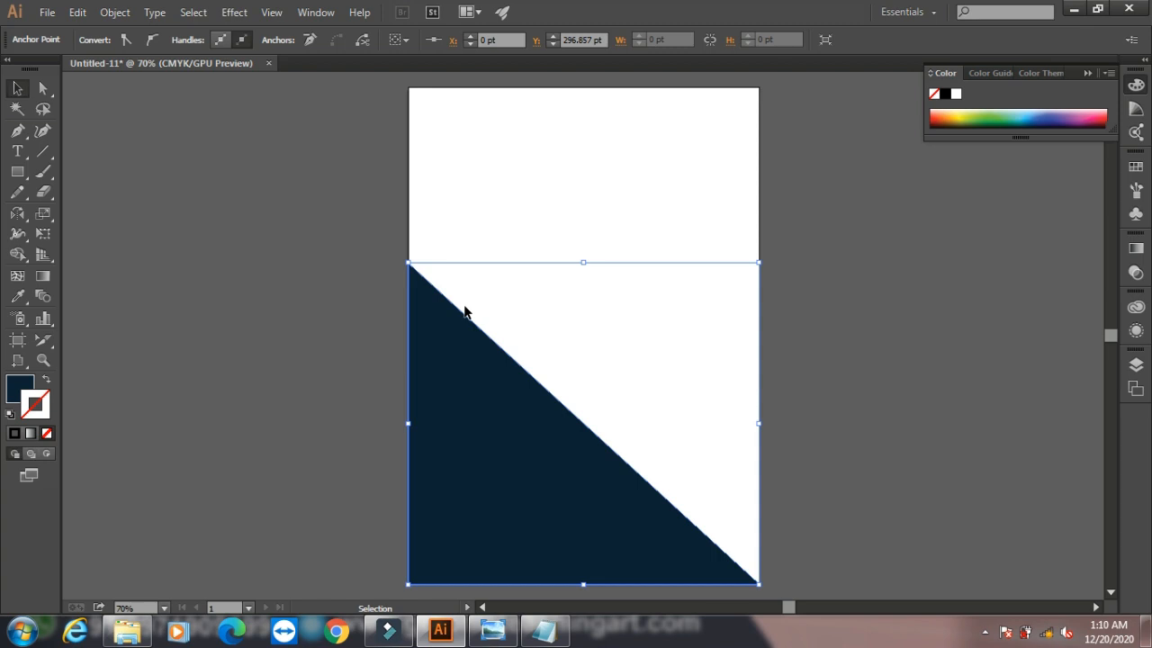
# Step: Duplicate the navy triangle slightly upward and fill the copy with bright blue 0B8AD8
pyautogui.moveTo(489, 383); pyautogui.dragTo(495, 378)
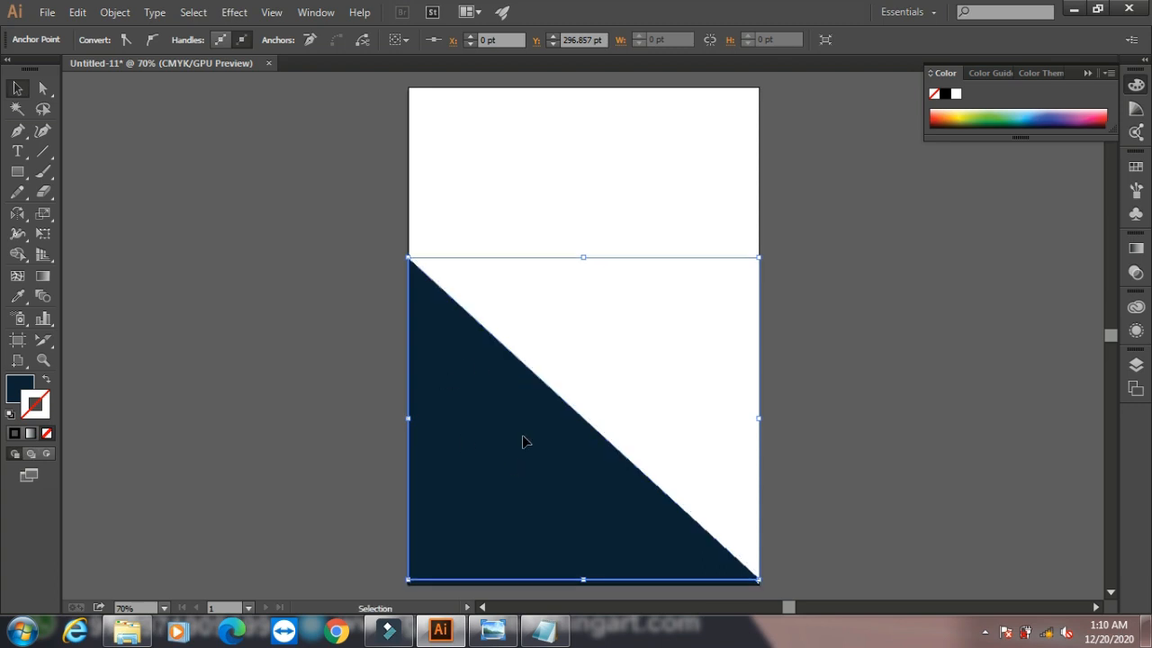
pyautogui.doubleClick(19, 387)
pyautogui.click(376, 373)
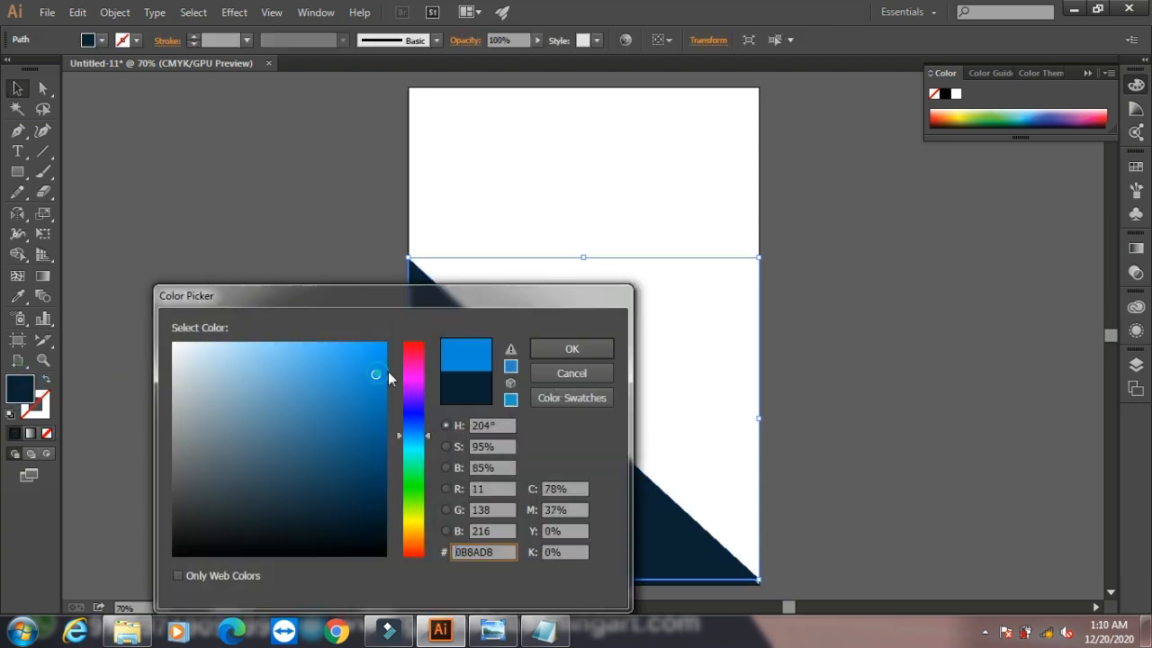
pyautogui.click(572, 348)
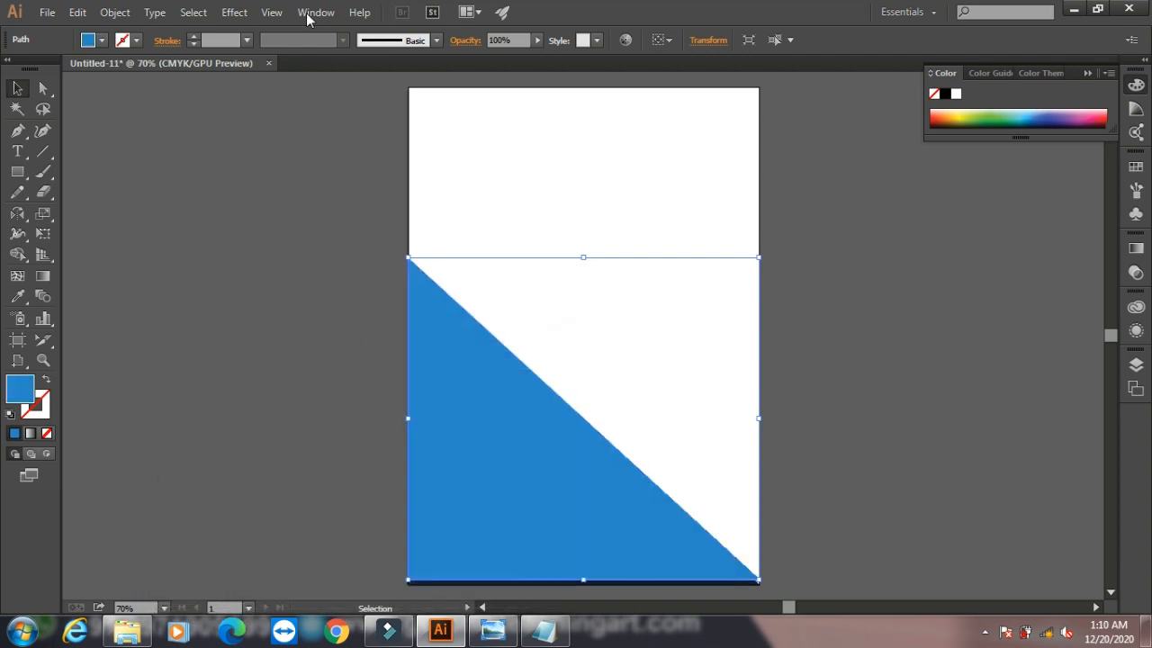
# Step: Send the blue triangle to the back so it forms a thin border along the navy triangle's diagonal
pyautogui.click(113, 13)
pyautogui.moveTo(335, 59)
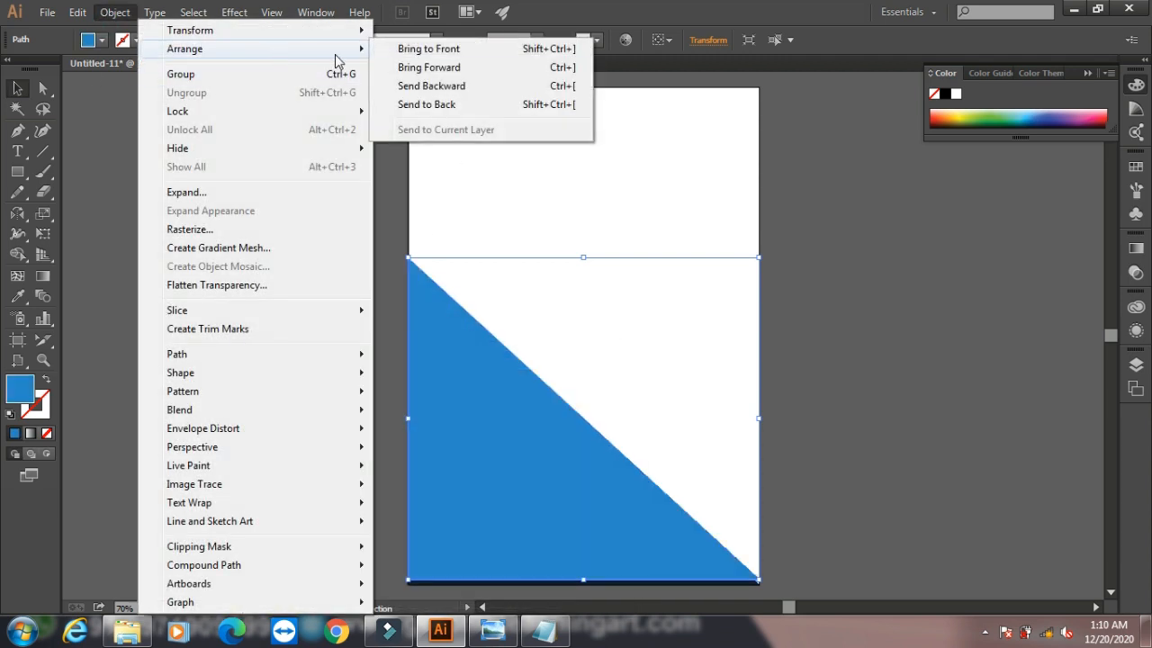
pyautogui.click(429, 106)
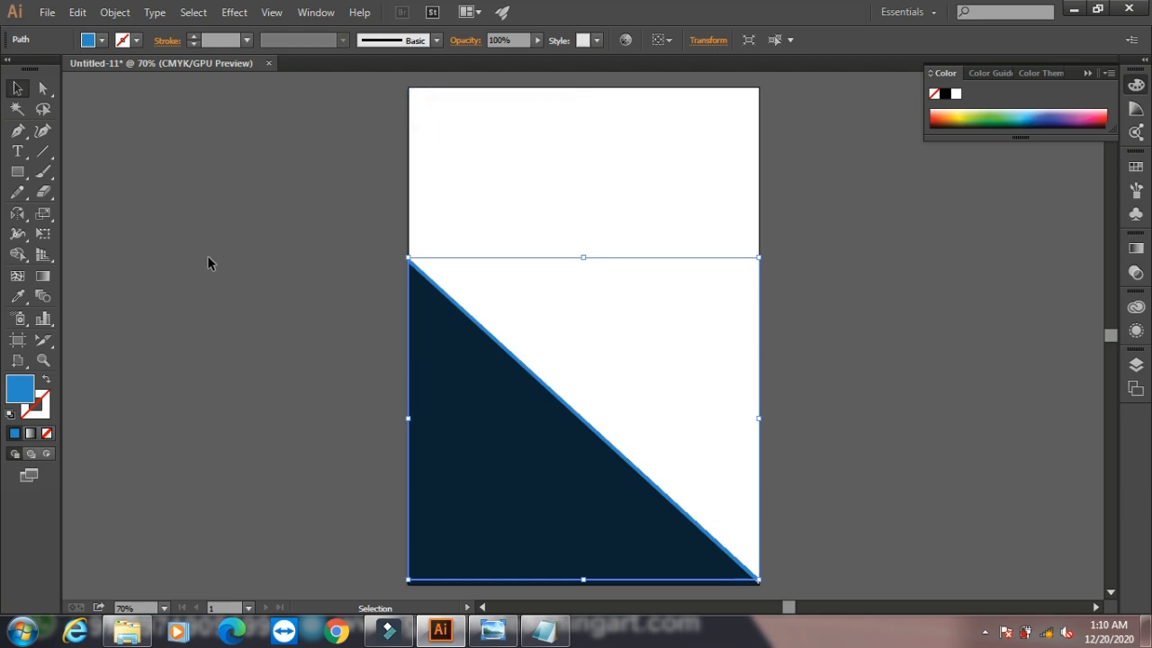
pyautogui.click(251, 291)
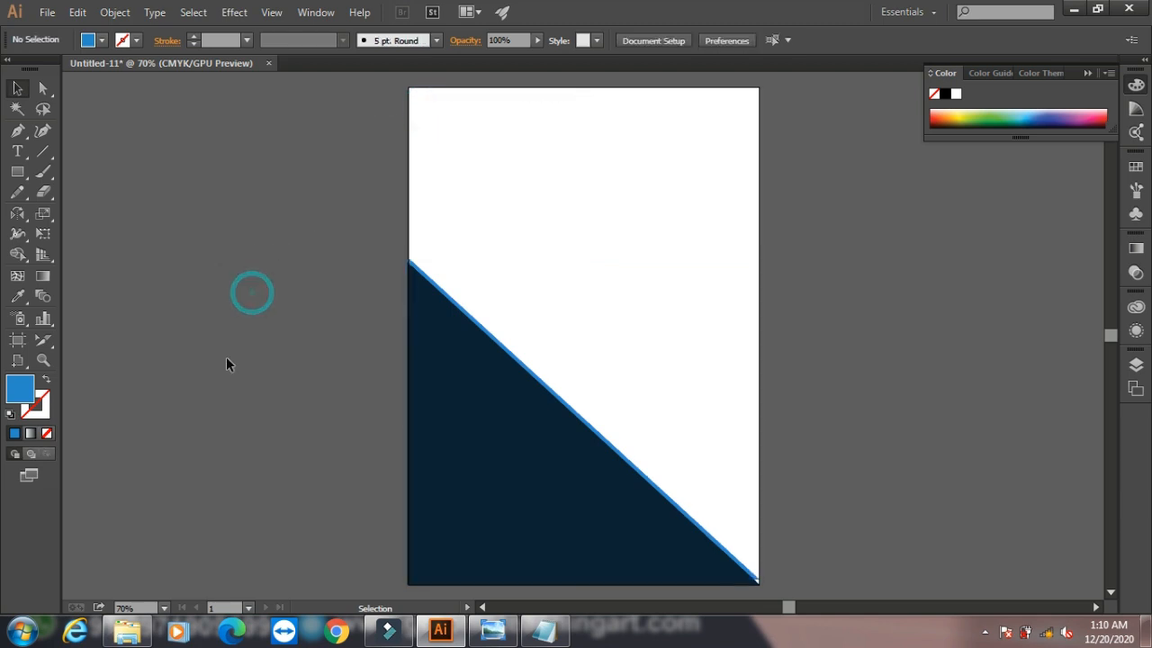
# Step: Nudge the blue triangle up slightly and stretch its lower edge down to the artboard's bottom edge
pyautogui.click(535, 372)
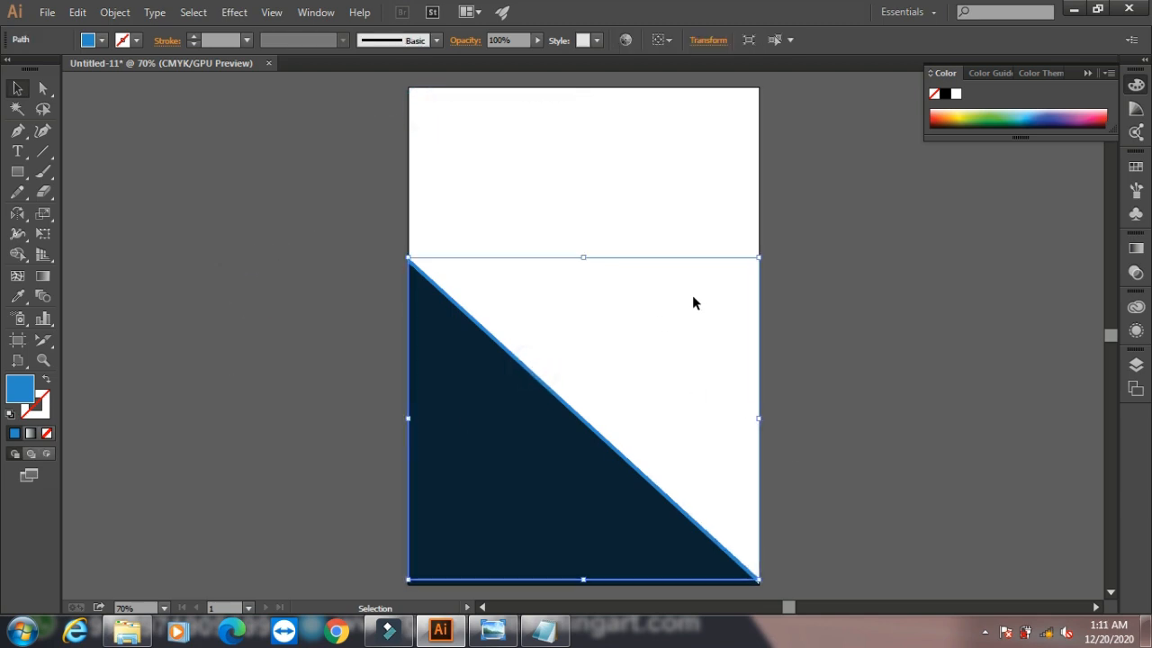
pyautogui.press('Up')
pyautogui.press('Up')
pyautogui.press('Up')
pyautogui.press('Up')
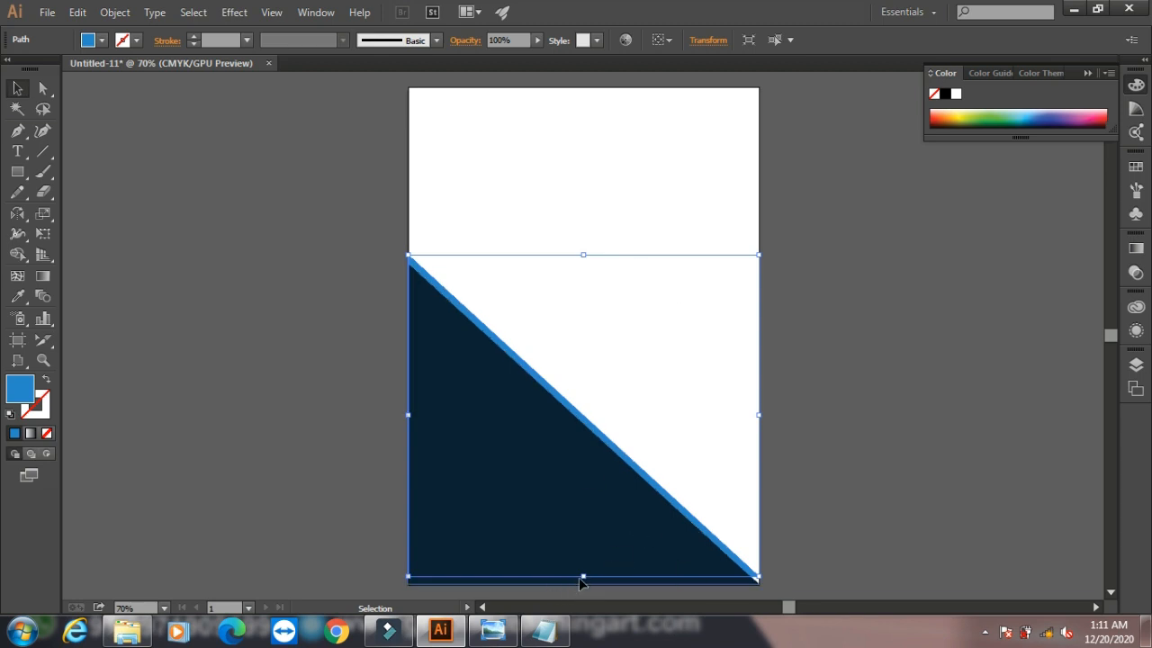
pyautogui.moveTo(583, 577); pyautogui.dragTo(583, 585)
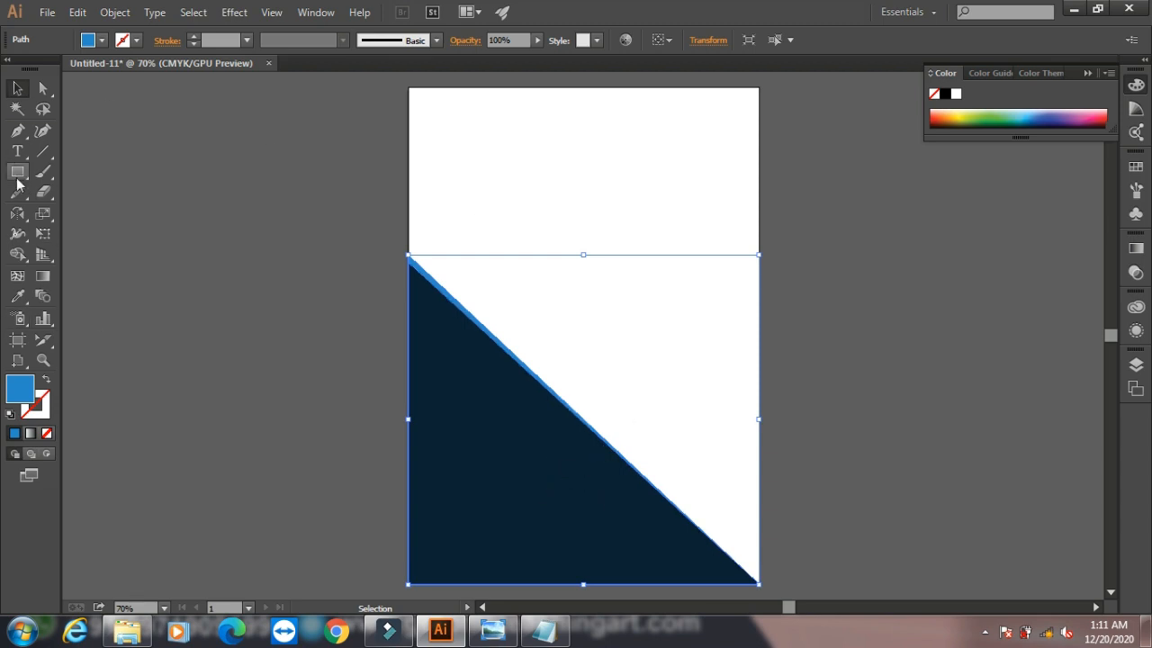
pyautogui.click(18, 131)
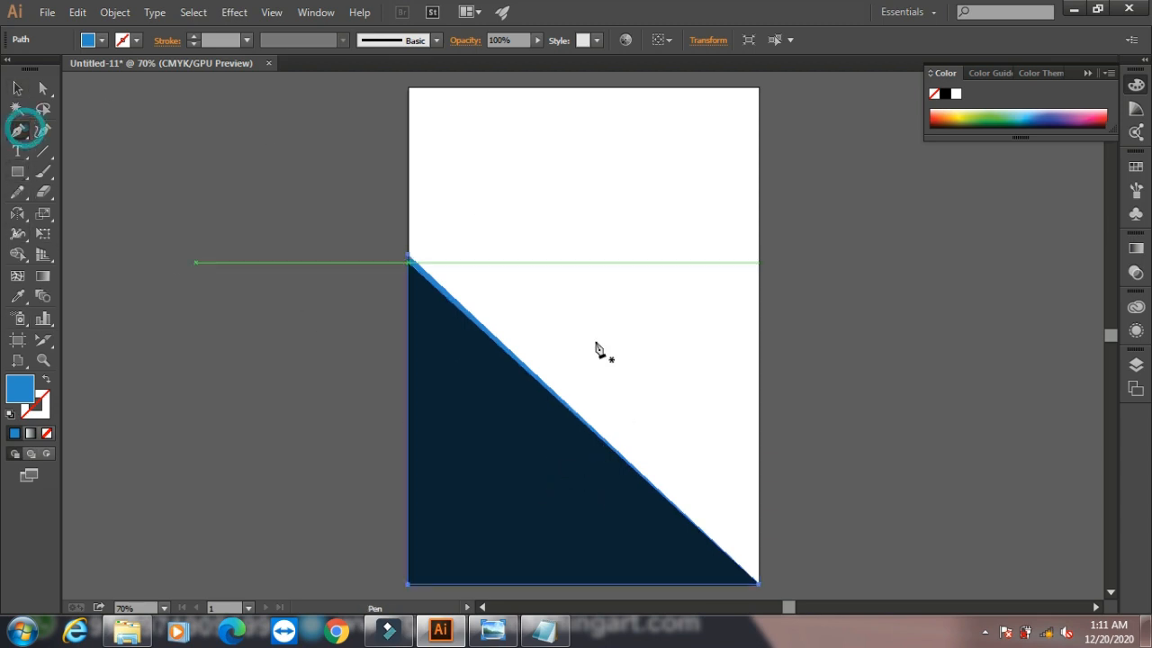
pyautogui.click(759, 262)
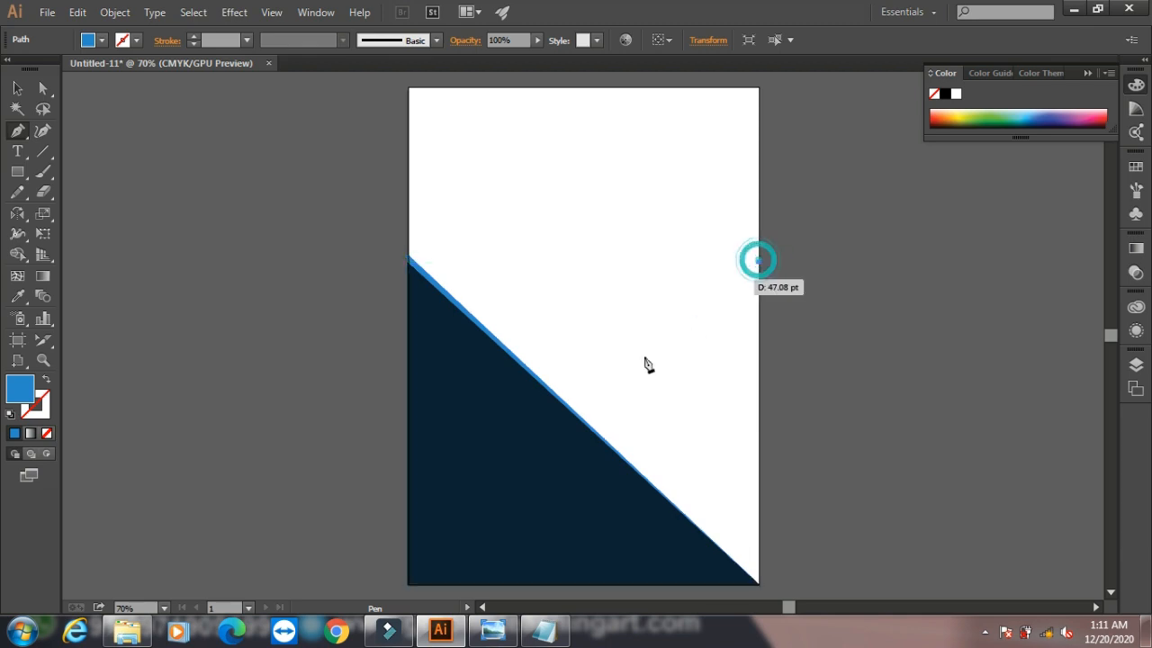
pyautogui.click(560, 420)
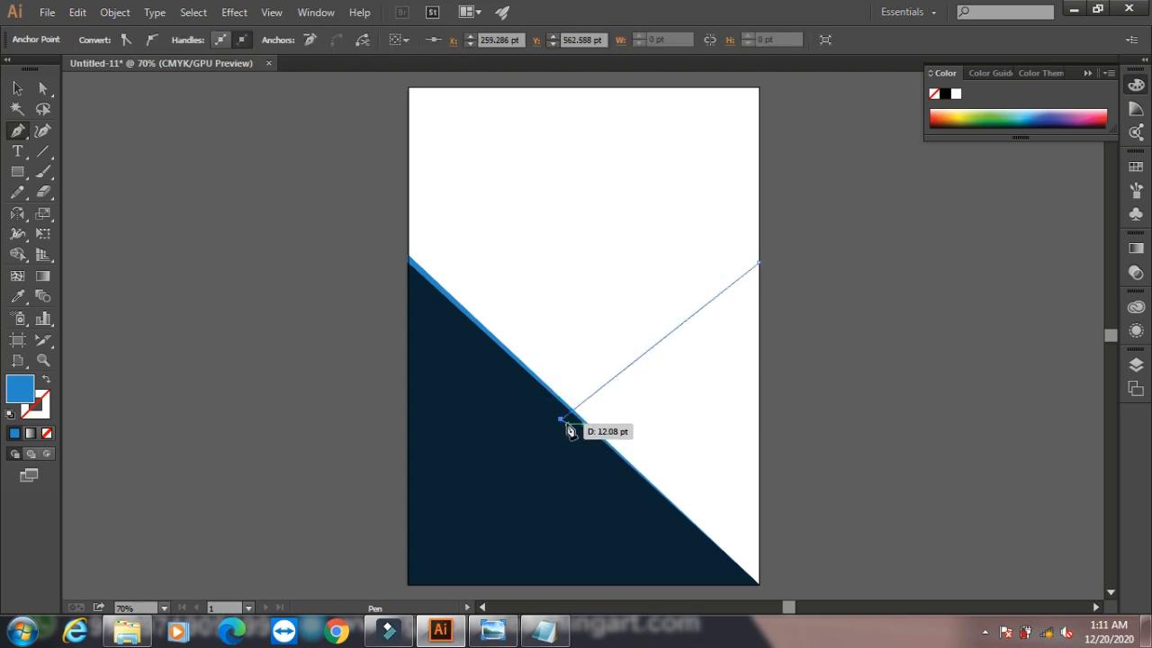
pyautogui.click(568, 421)
pyautogui.click(757, 262)
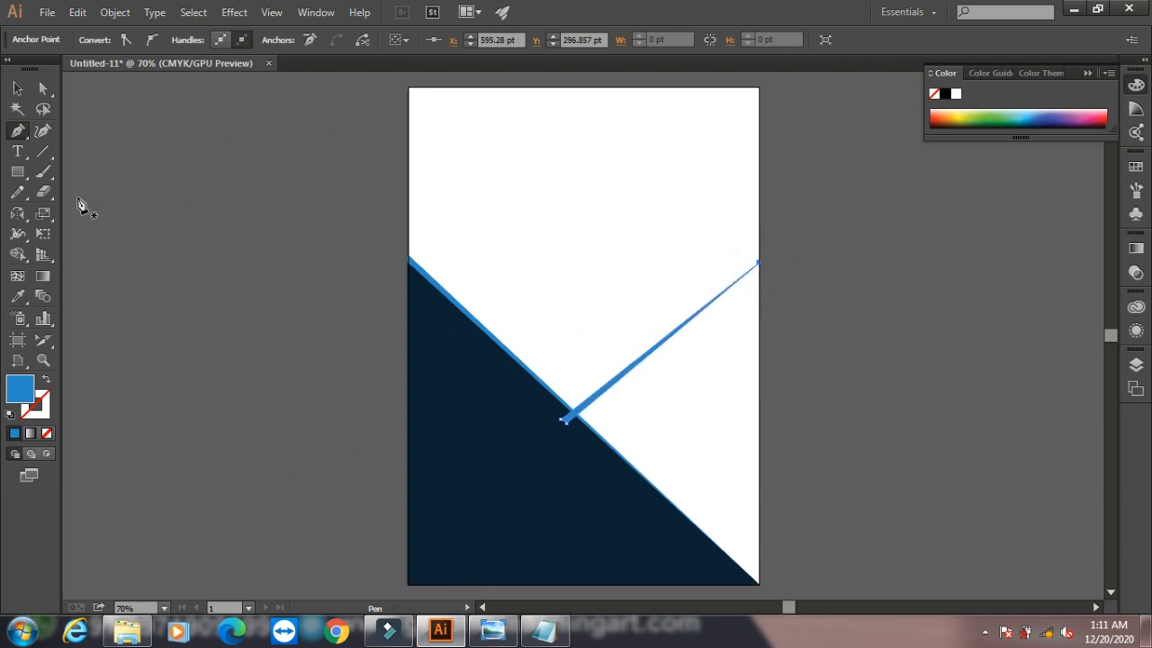
pyautogui.click(19, 88)
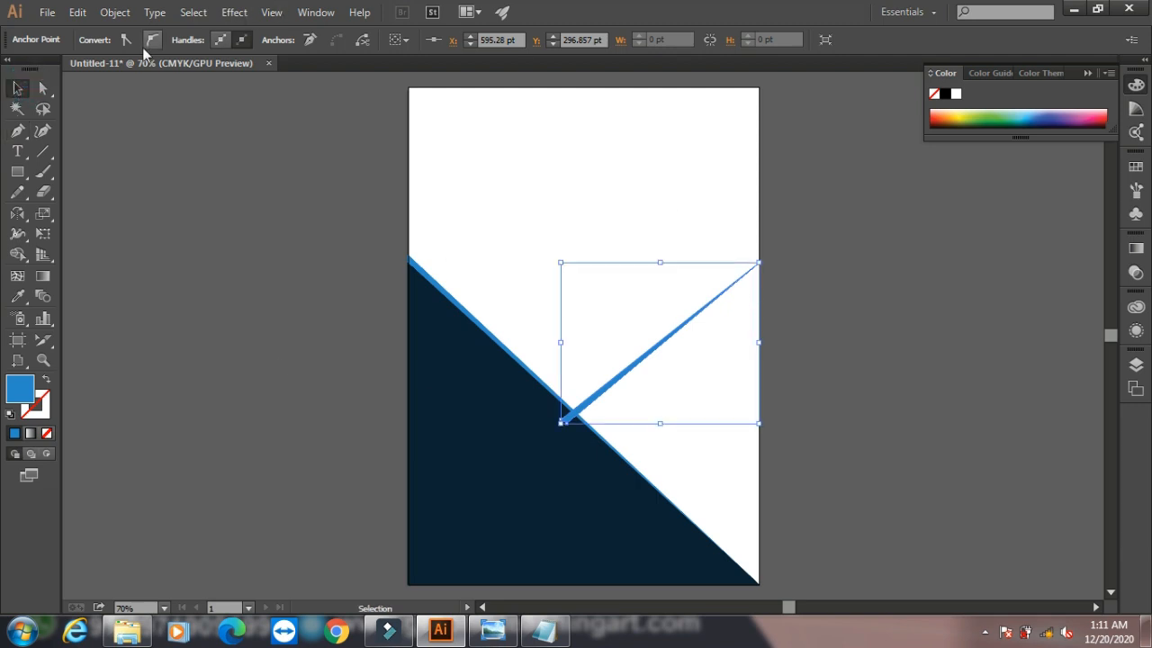
pyautogui.click(122, 16)
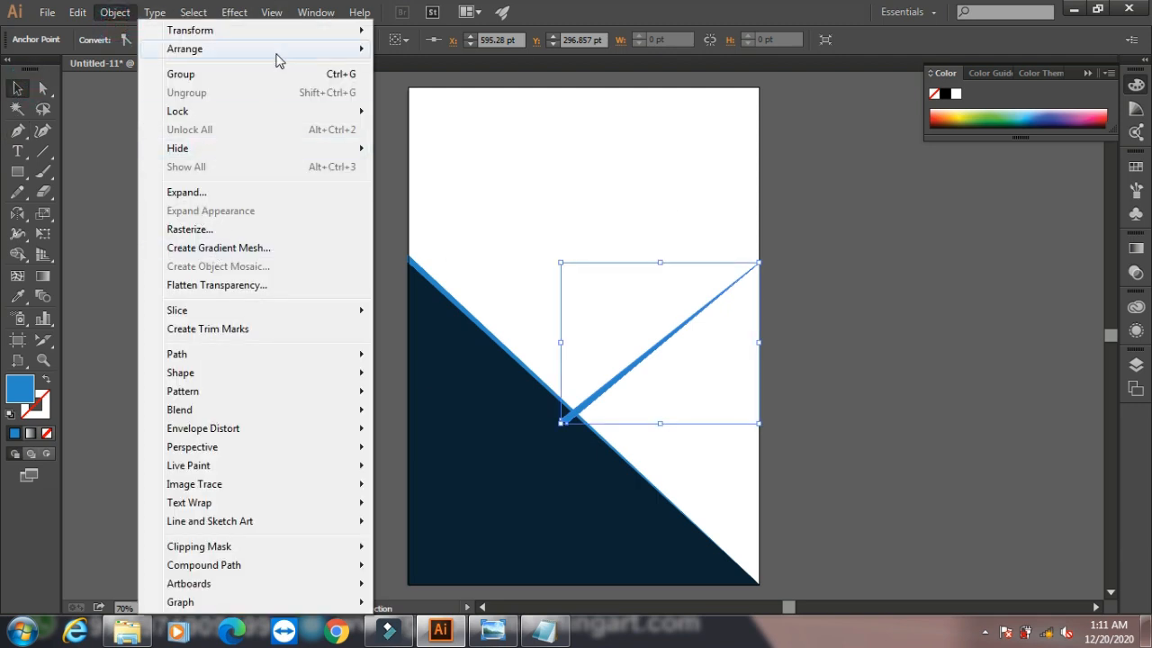
pyautogui.moveTo(279, 53)
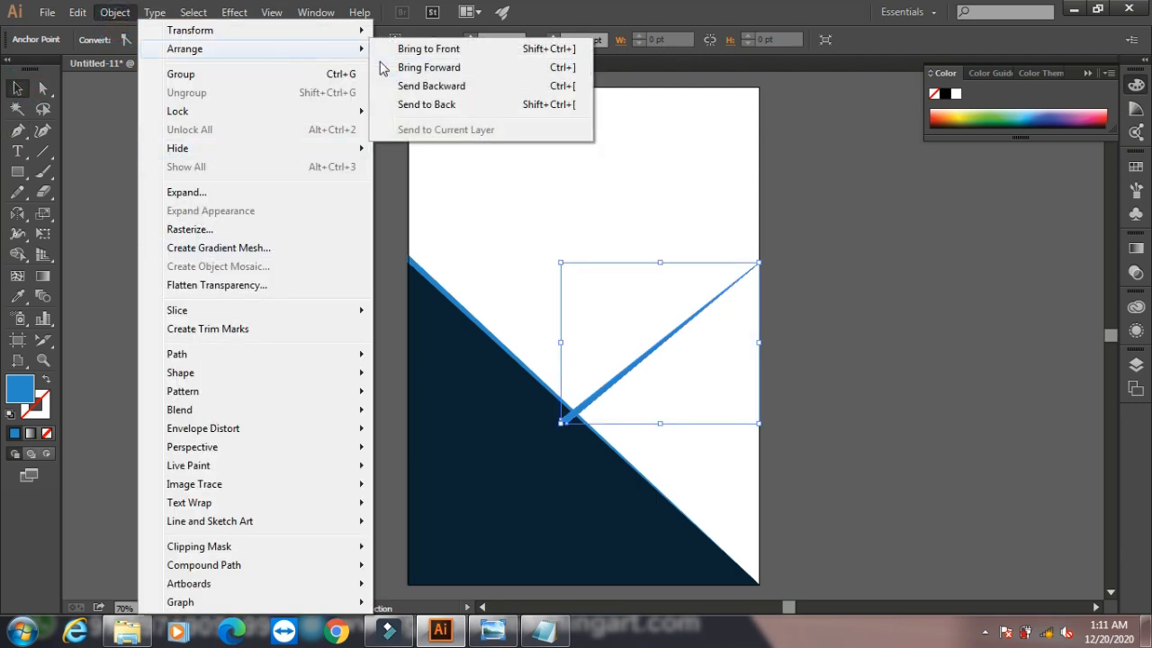
pyautogui.click(440, 105)
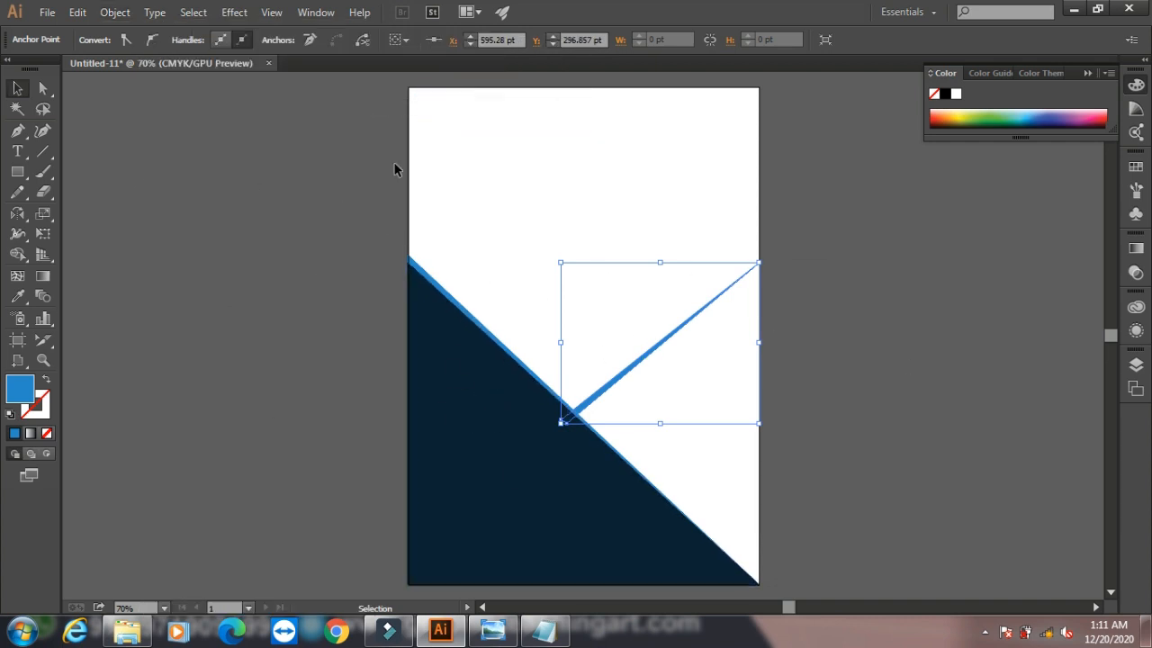
pyautogui.press('Delete')
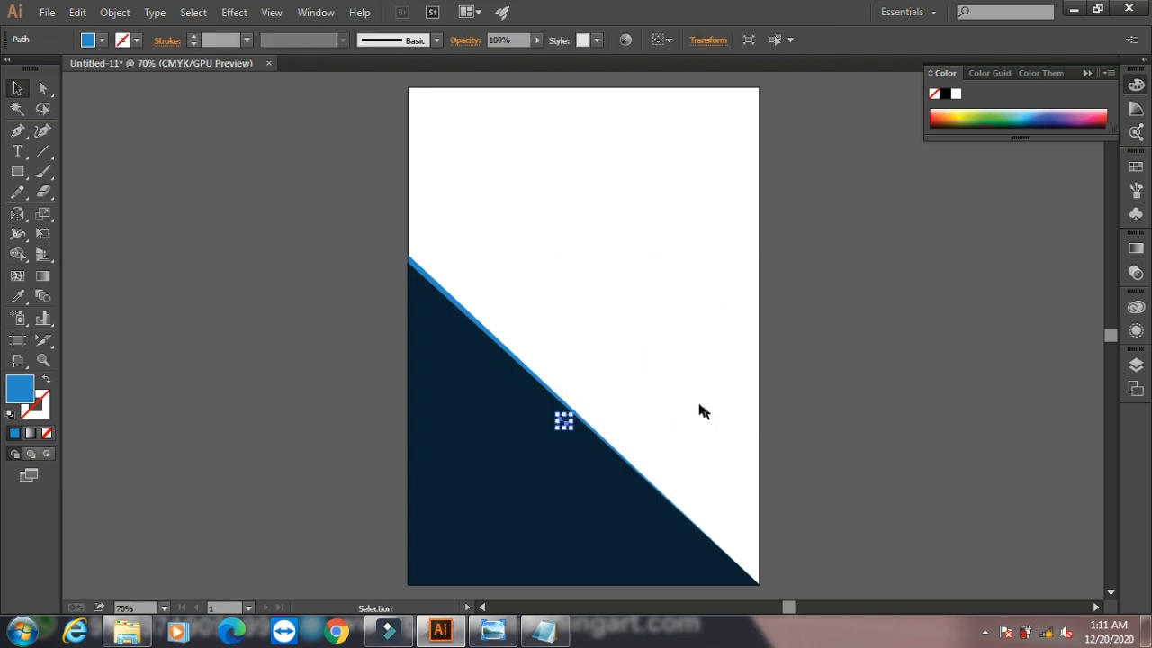
pyautogui.click(682, 405)
# Step: Lock the navy triangle together with the blue triangle behind it
pyautogui.click(17, 131)
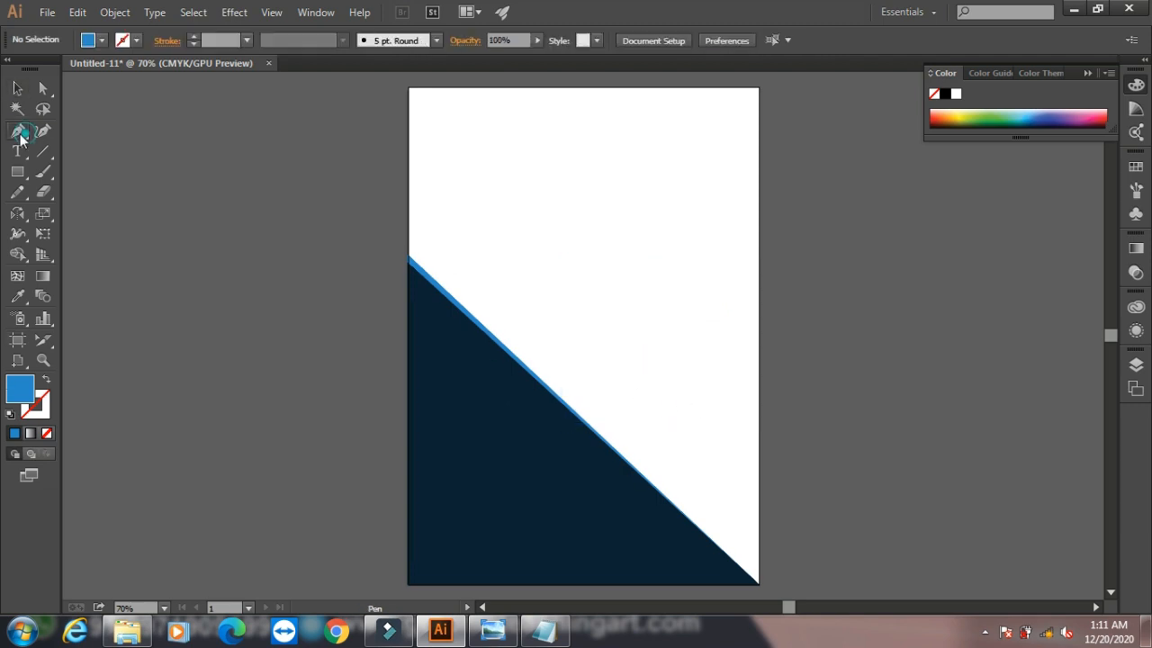
pyautogui.click(17, 87)
pyautogui.moveTo(336, 216); pyautogui.dragTo(826, 581)
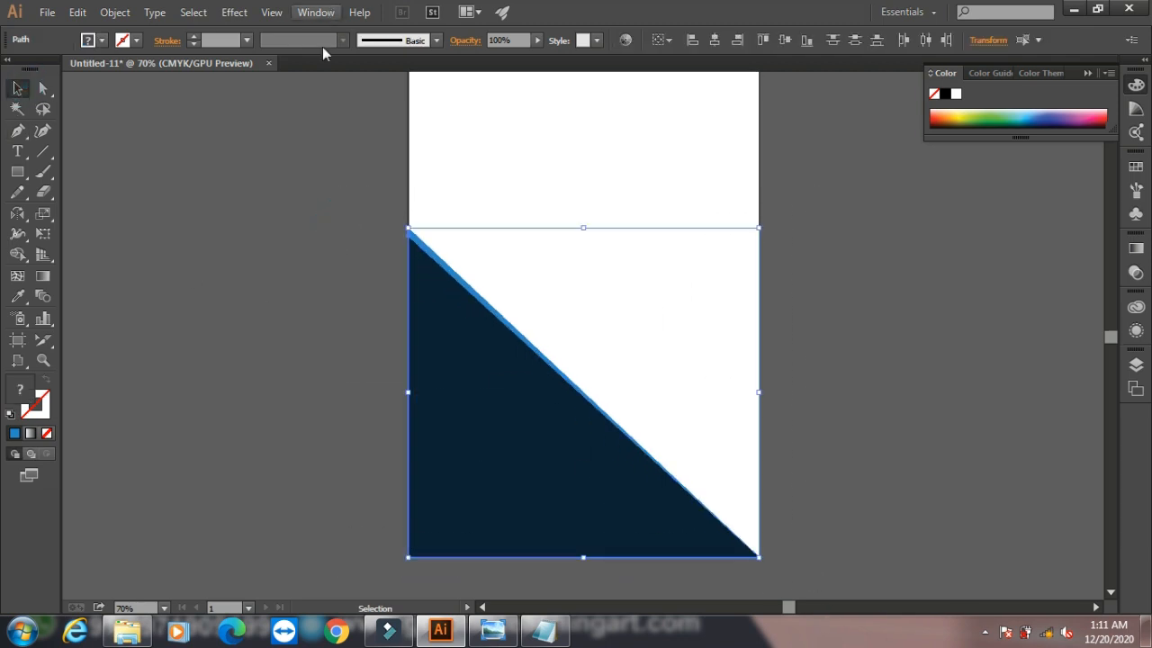
pyautogui.click(115, 12)
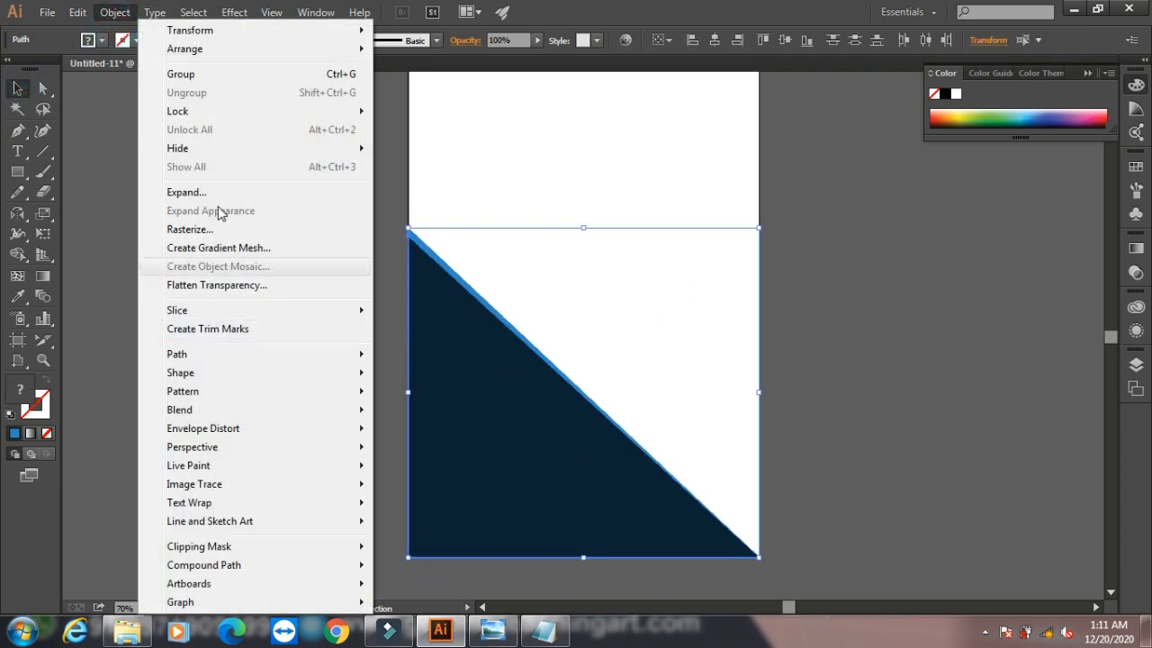
pyautogui.moveTo(254, 117)
pyautogui.click(435, 112)
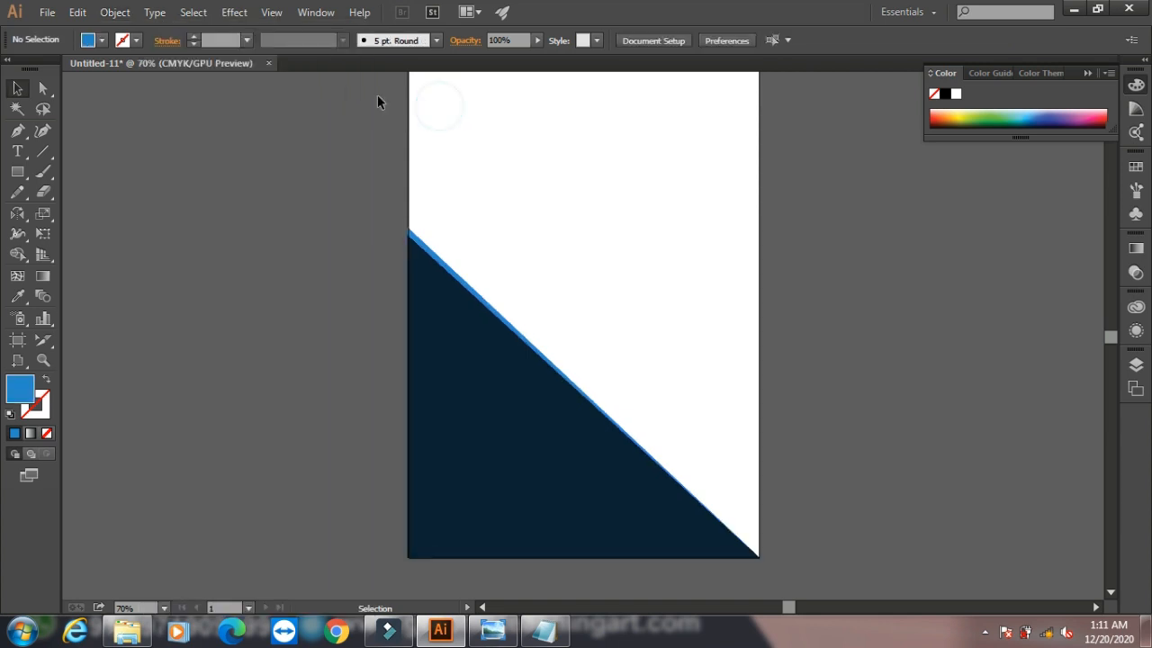
# Step: Show the rulers and place a horizontal guide at the blue triangle's upper corner
pyautogui.click(18, 130)
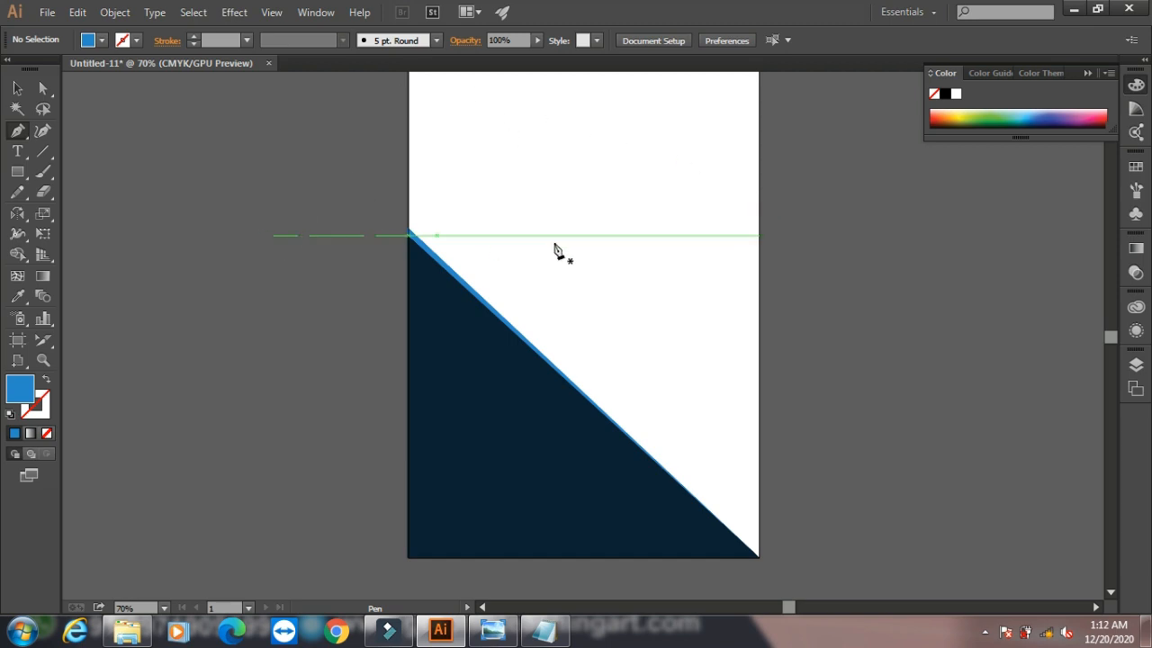
pyautogui.hotkey('ctrl', 'r')
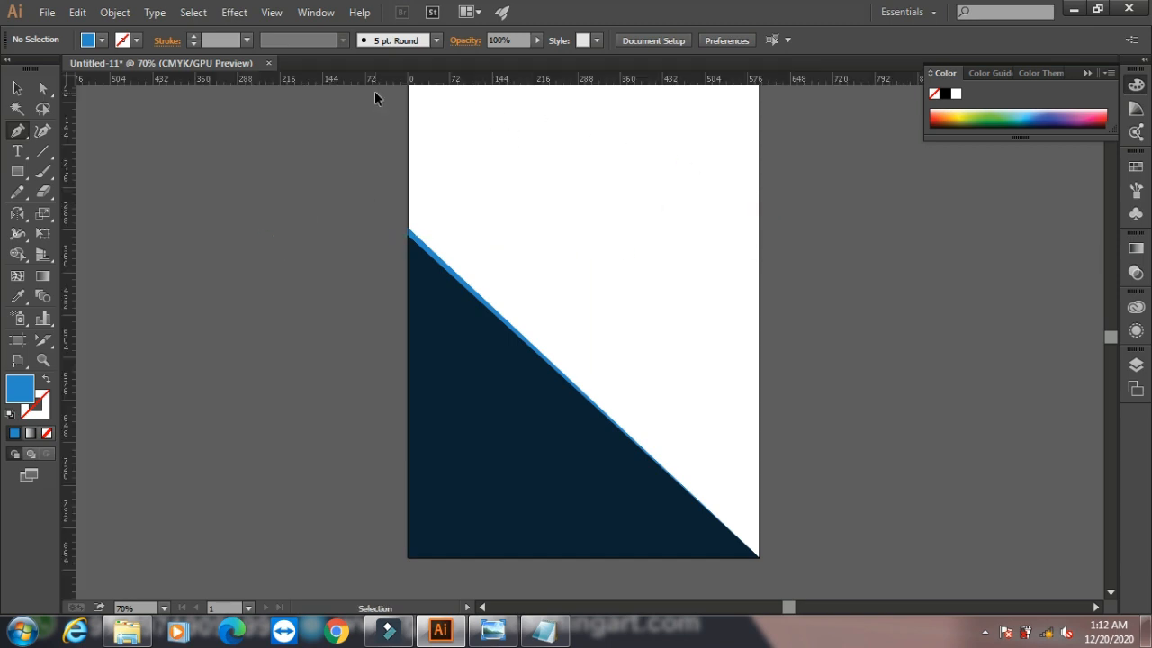
pyautogui.moveTo(375, 81); pyautogui.dragTo(386, 226)
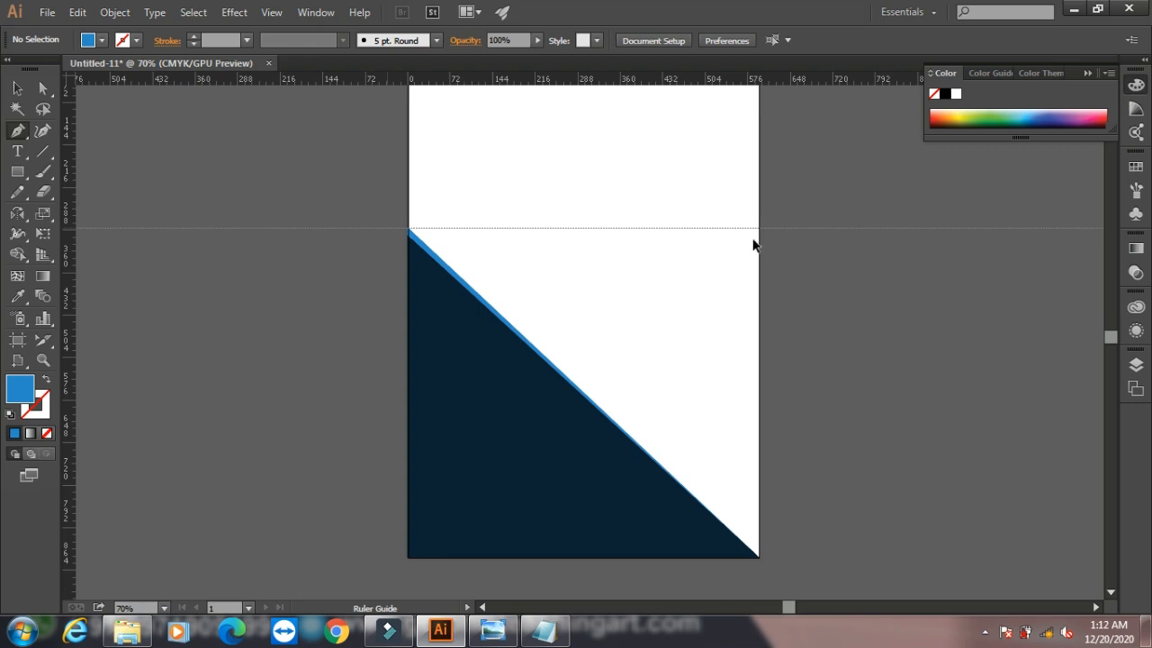
pyautogui.moveTo(710, 232); pyautogui.dragTo(711, 232)
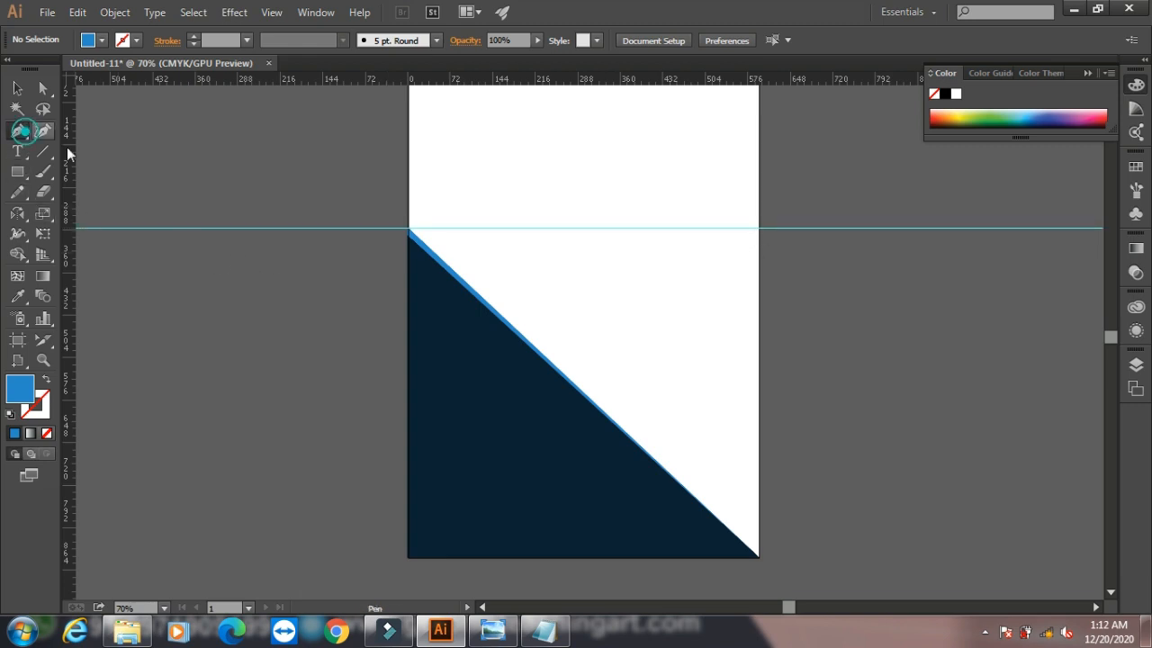
# Step: Draw a closed Pen triangle from the guide at the artboard's right edge to about X 235 pt, Y 533 pt and the artboard's lower-right corner
pyautogui.click(758, 229)
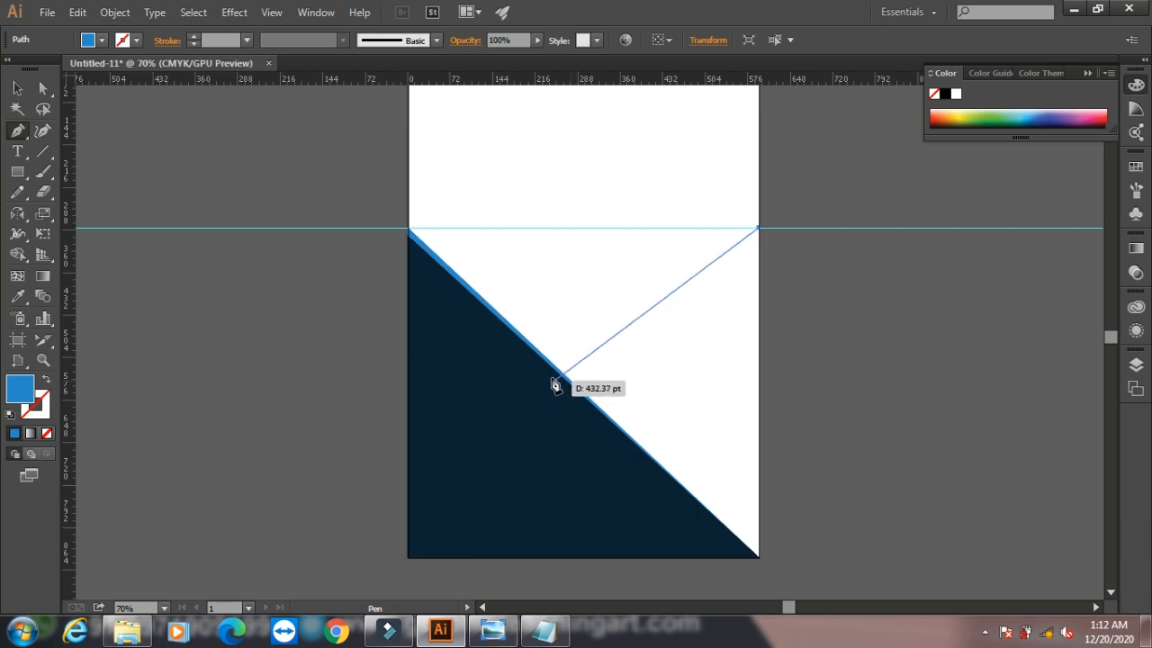
pyautogui.moveTo(547, 373); pyautogui.dragTo(653, 594)
pyautogui.moveTo(767, 581); pyautogui.dragTo(761, 388)
pyautogui.hotkey('ctrl', 'z')
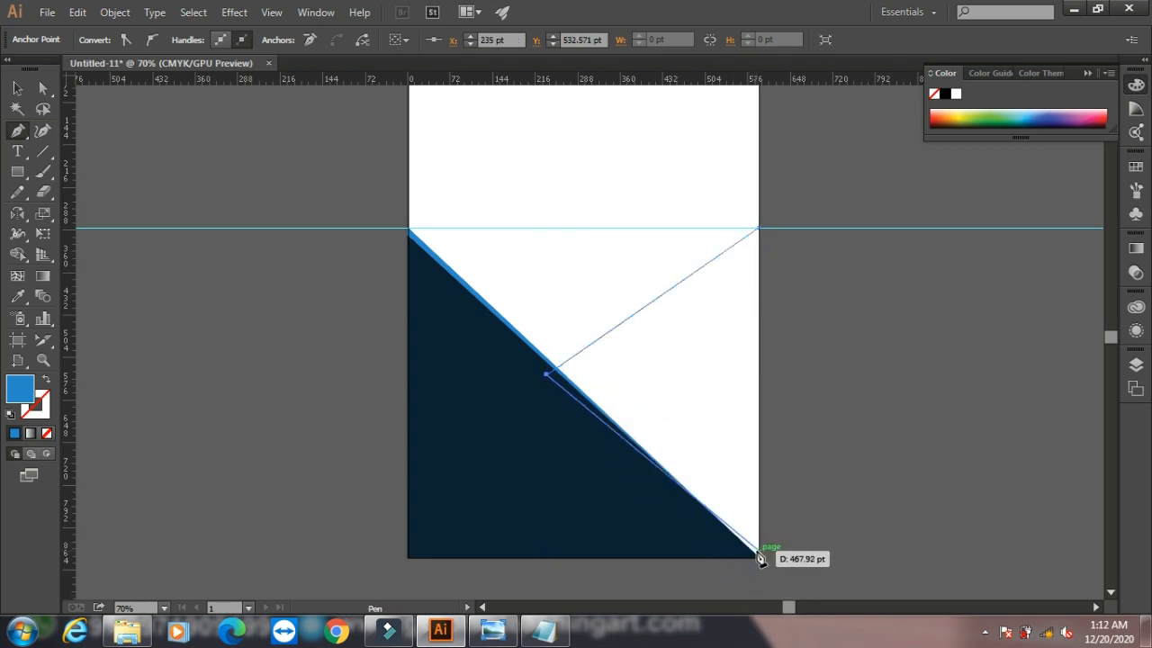
pyautogui.click(760, 559)
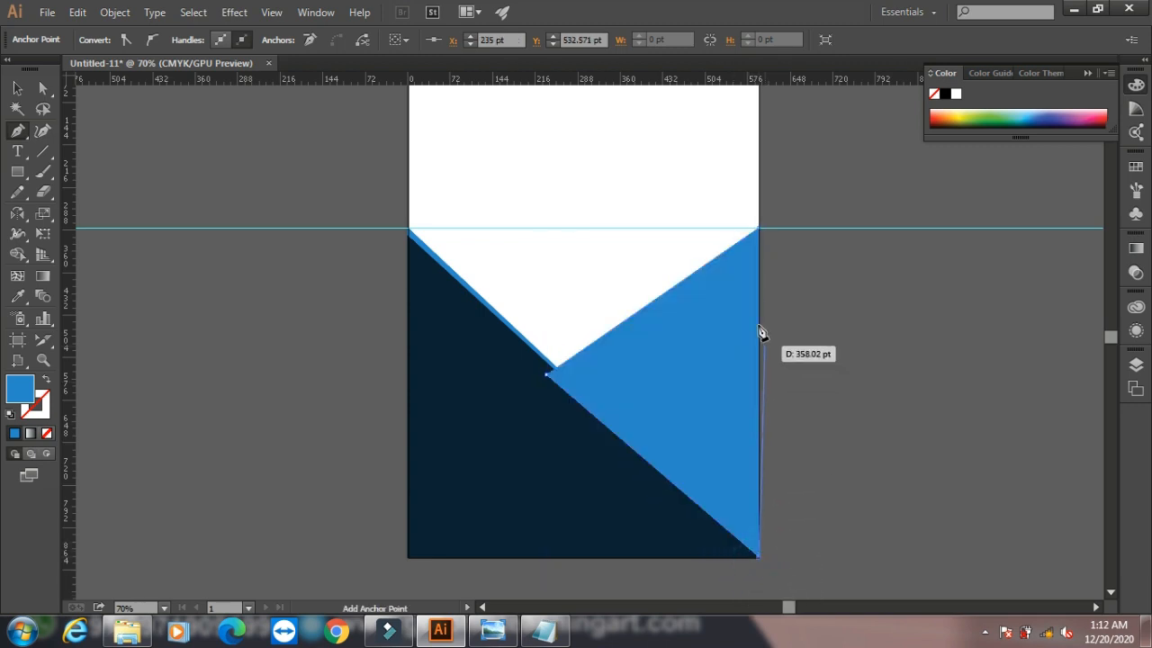
pyautogui.click(760, 230)
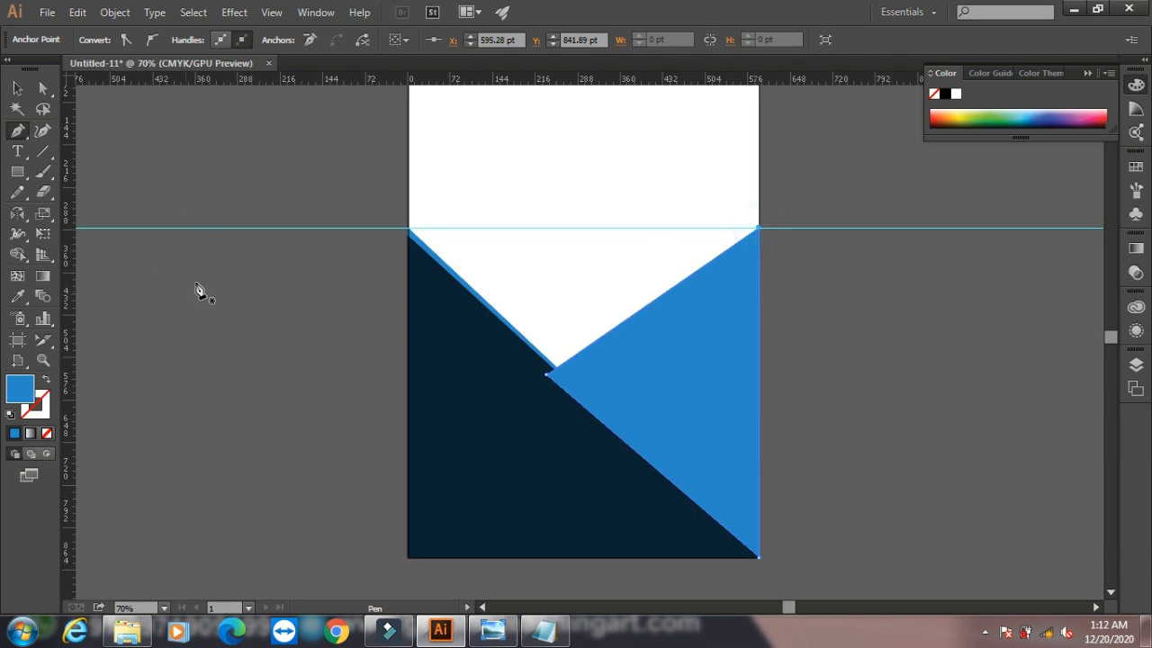
# Step: Duplicate the new blue triangle slightly to the right and fill the copy with white
pyautogui.click(17, 87)
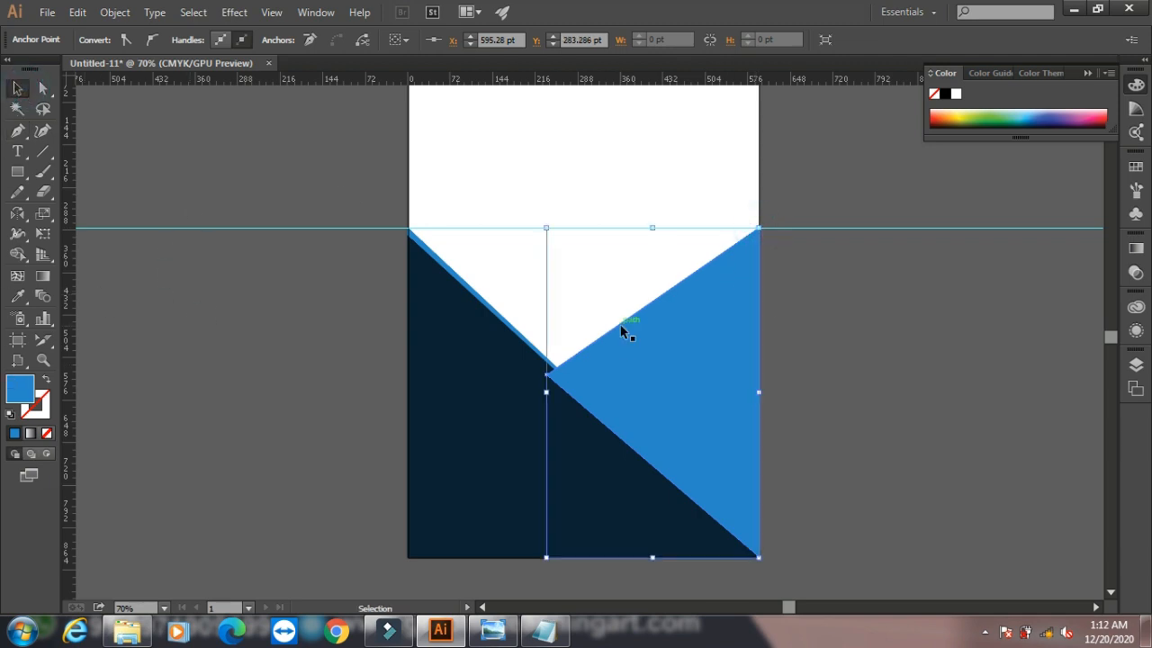
pyautogui.moveTo(601, 368); pyautogui.dragTo(610, 370)
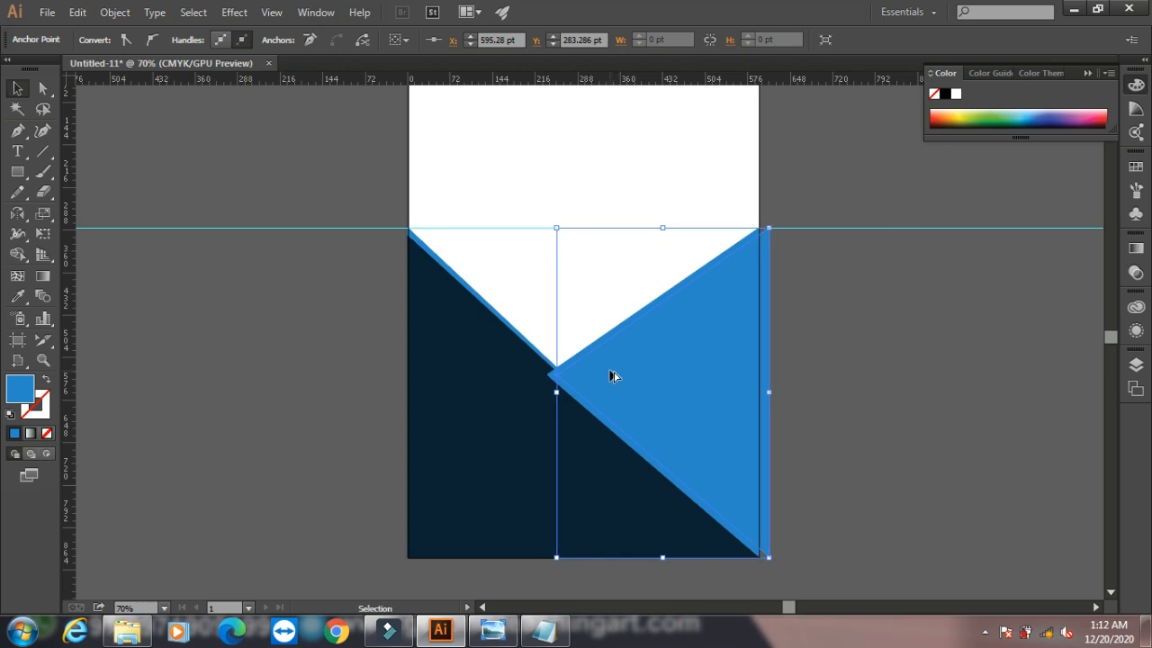
pyautogui.doubleClick(19, 390)
pyautogui.click(225, 354)
pyautogui.click(187, 352)
pyautogui.click(173, 343)
pyautogui.click(571, 353)
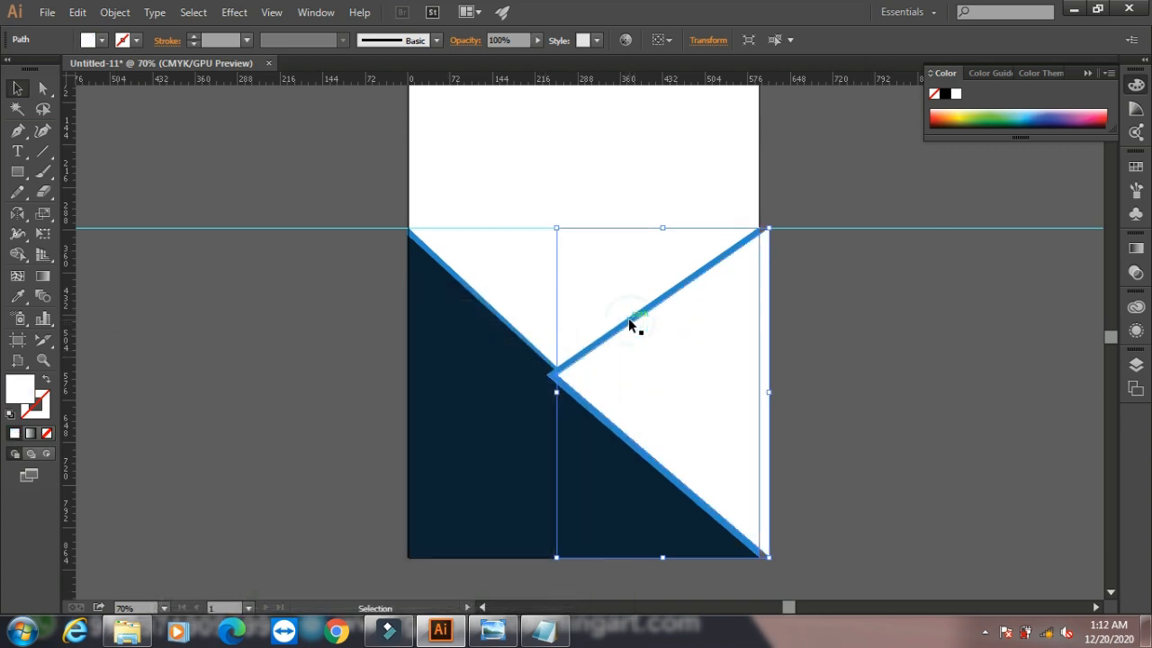
# Step: Bring the white triangle to the front
pyautogui.press('a')
pyautogui.click(612, 392)
pyautogui.press('v')
pyautogui.click(114, 11)
pyautogui.moveTo(225, 51)
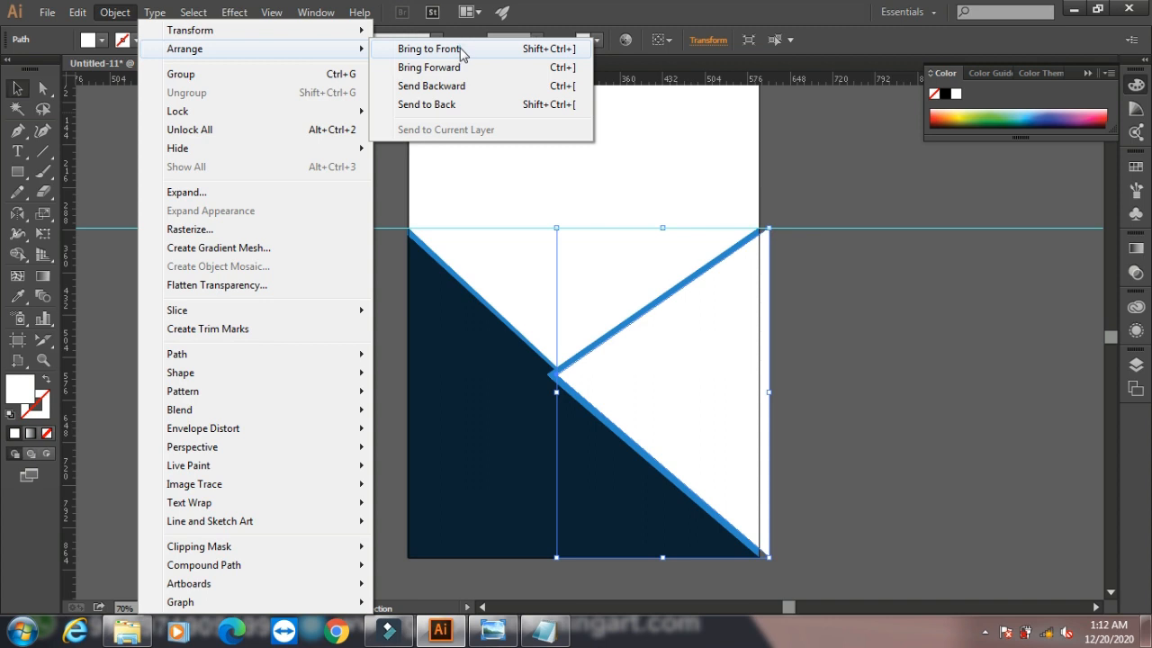
pyautogui.click(425, 49)
pyautogui.click(877, 340)
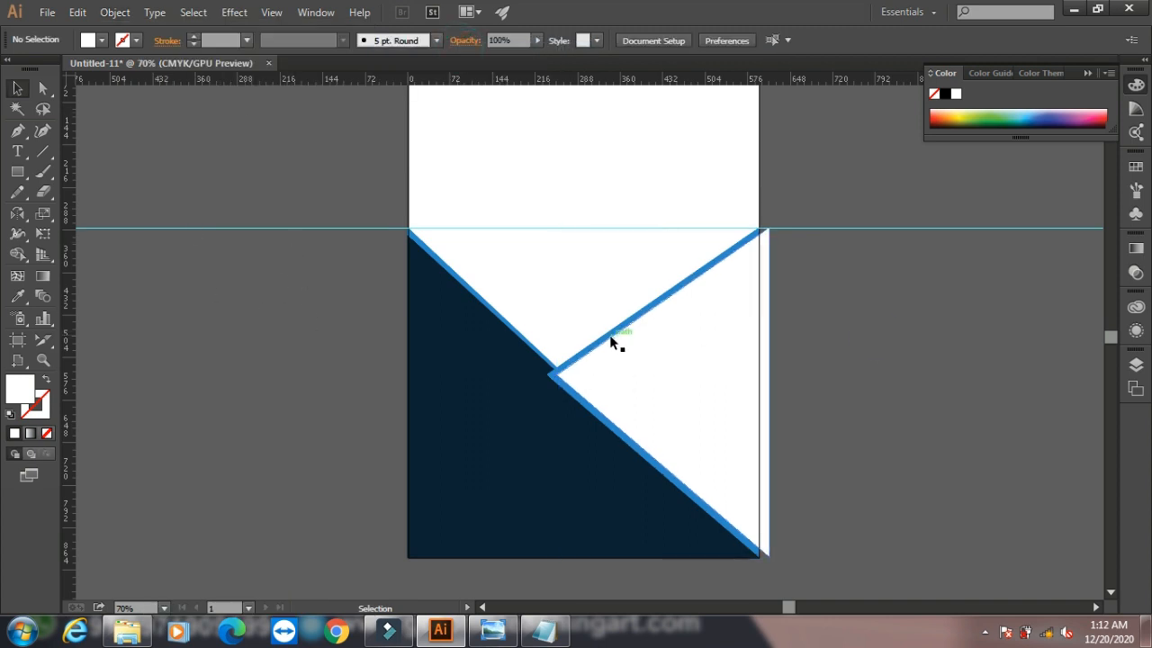
# Step: Bring the right-hand blue triangle in front of the white triangle
pyautogui.click(603, 333)
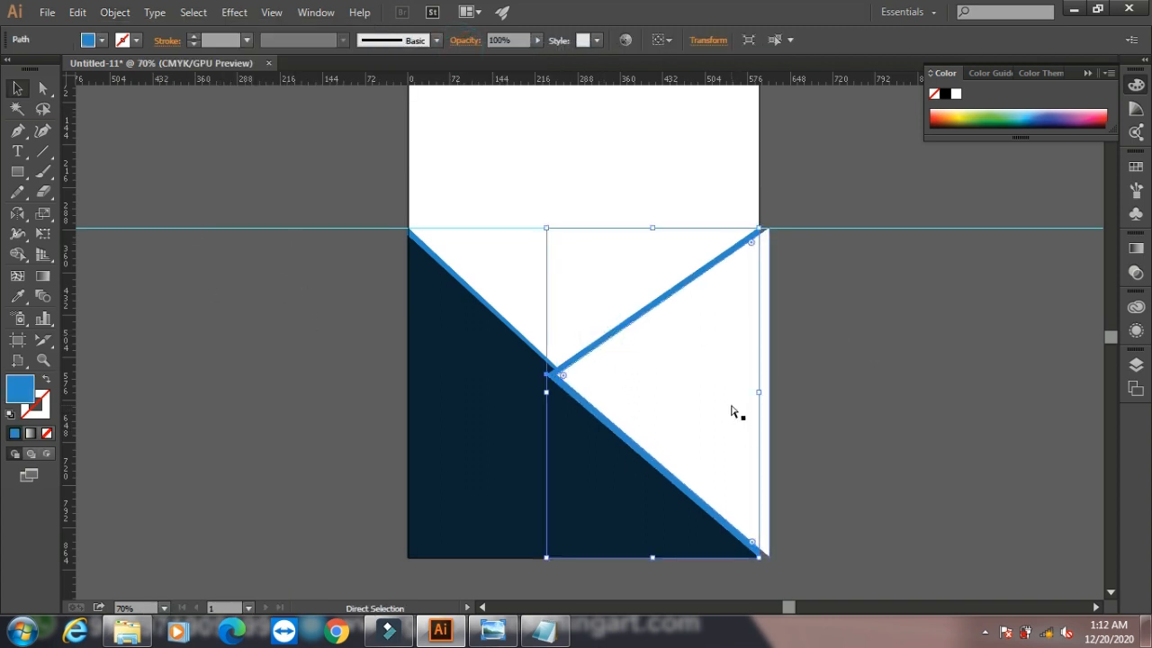
pyautogui.click(118, 18)
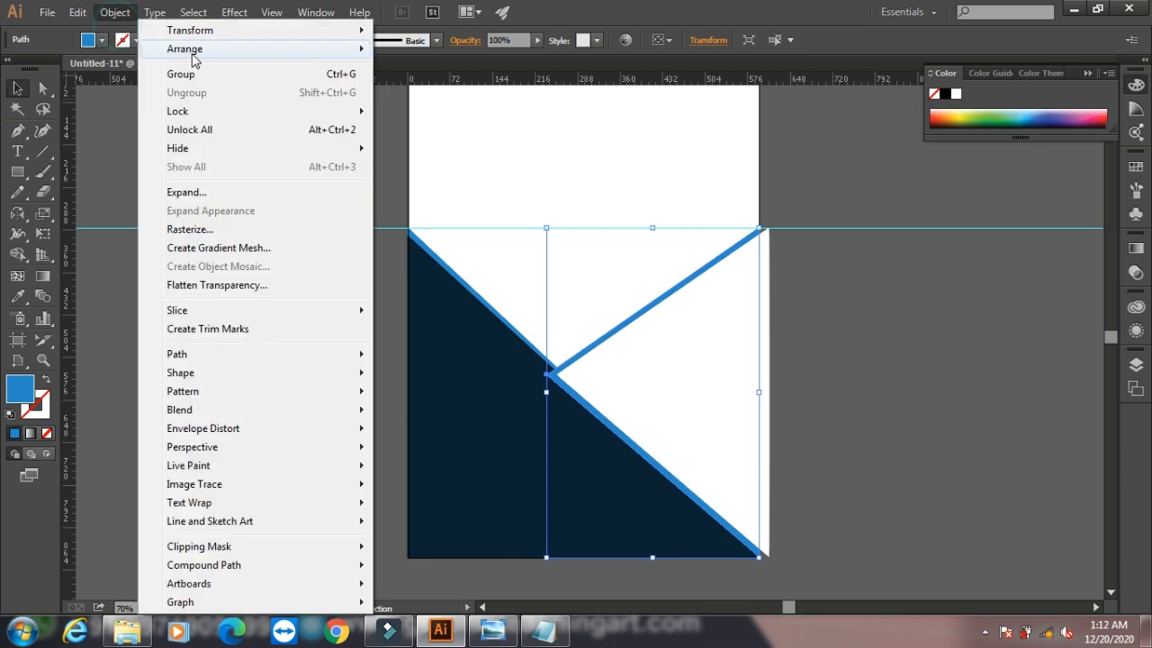
pyautogui.click(192, 52)
pyautogui.click(433, 52)
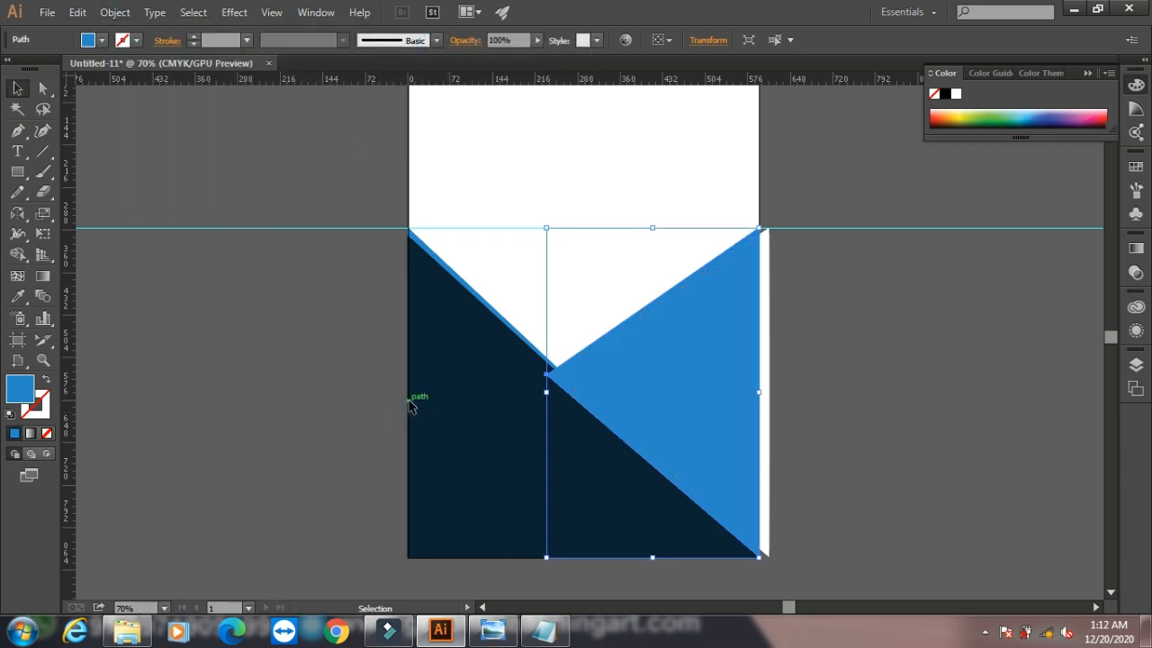
# Step: Make a clipping mask from the right-hand blue and white triangles, and paste a blue triangle behind the clipped group
pyautogui.keyDown('shift'); pyautogui.click(768, 320); pyautogui.keyUp('shift')
pyautogui.click(115, 12)
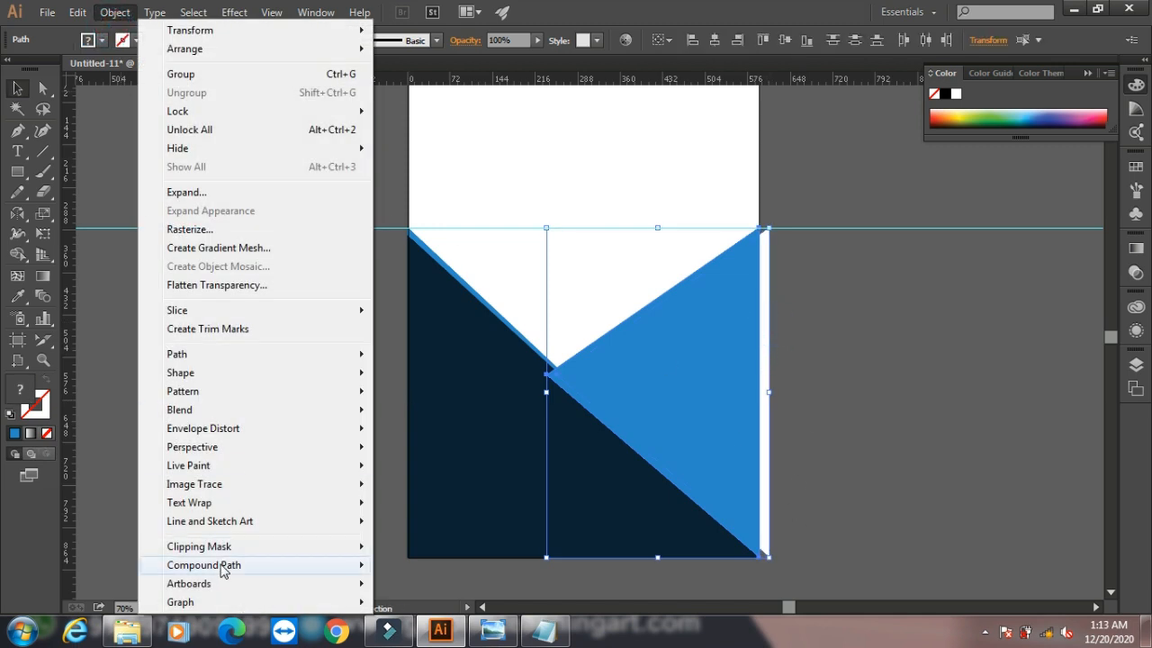
pyautogui.moveTo(243, 556)
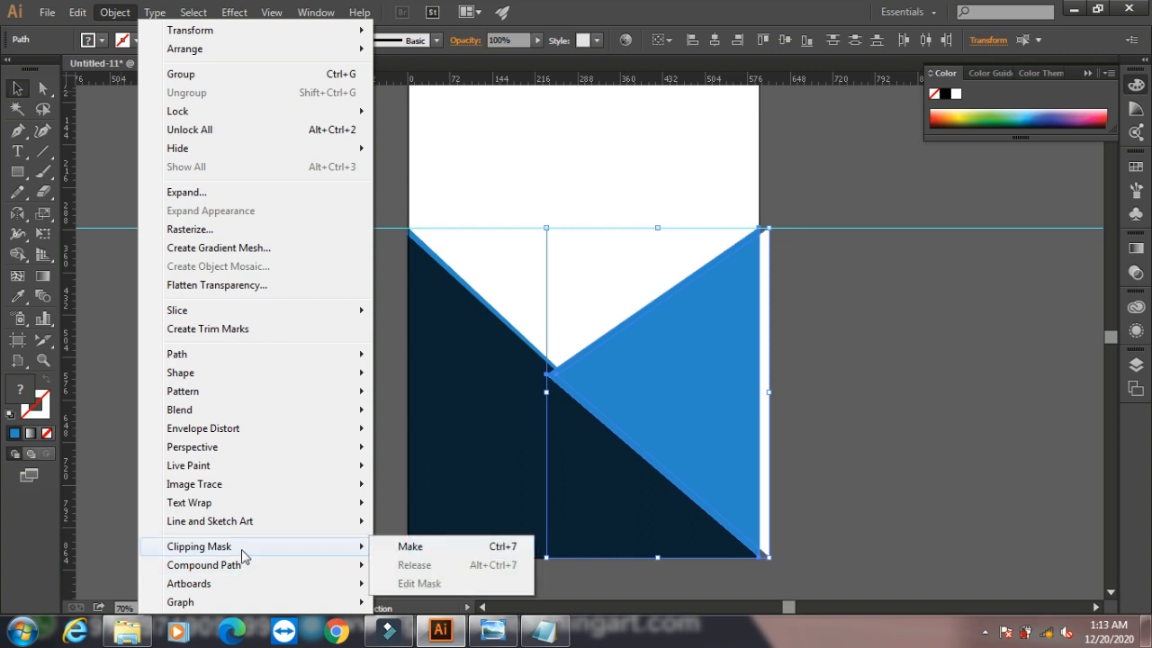
pyautogui.click(404, 547)
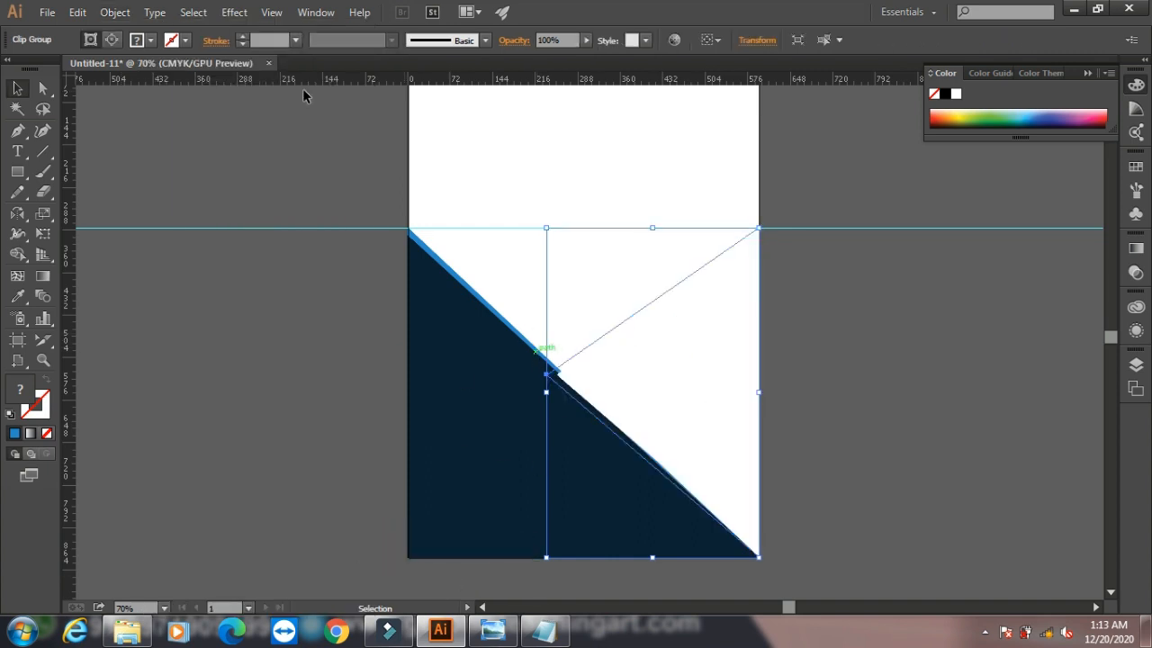
pyautogui.click(78, 11)
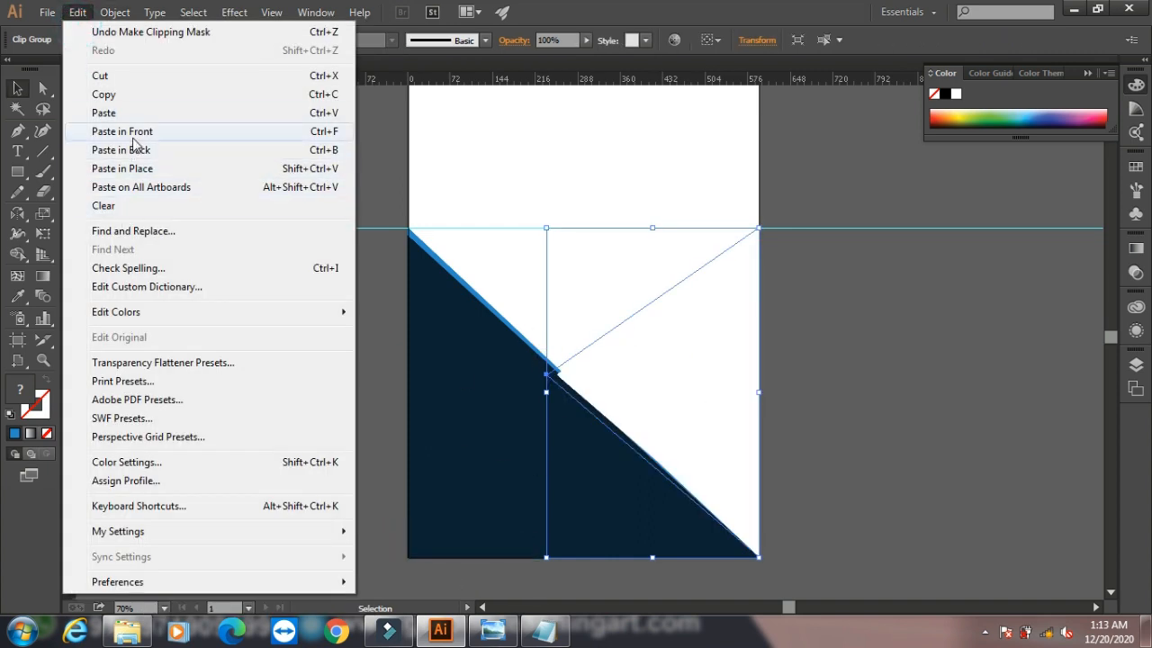
pyautogui.click(138, 151)
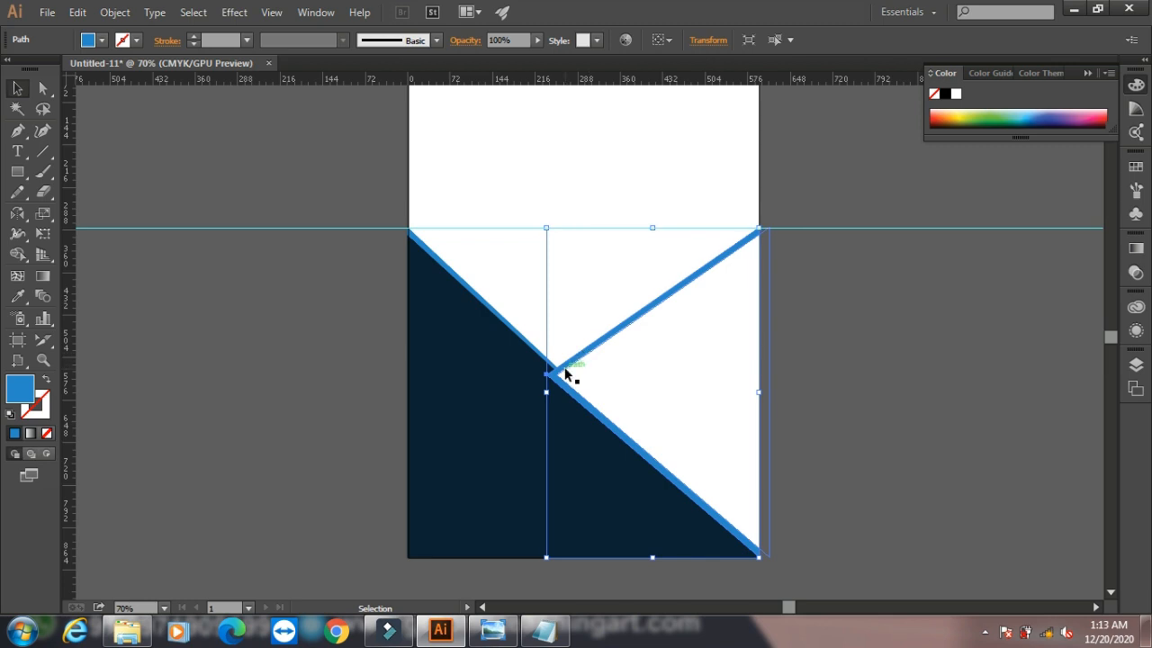
# Step: Apply Group to the pasted blue triangle and send it to the back
pyautogui.click(115, 13)
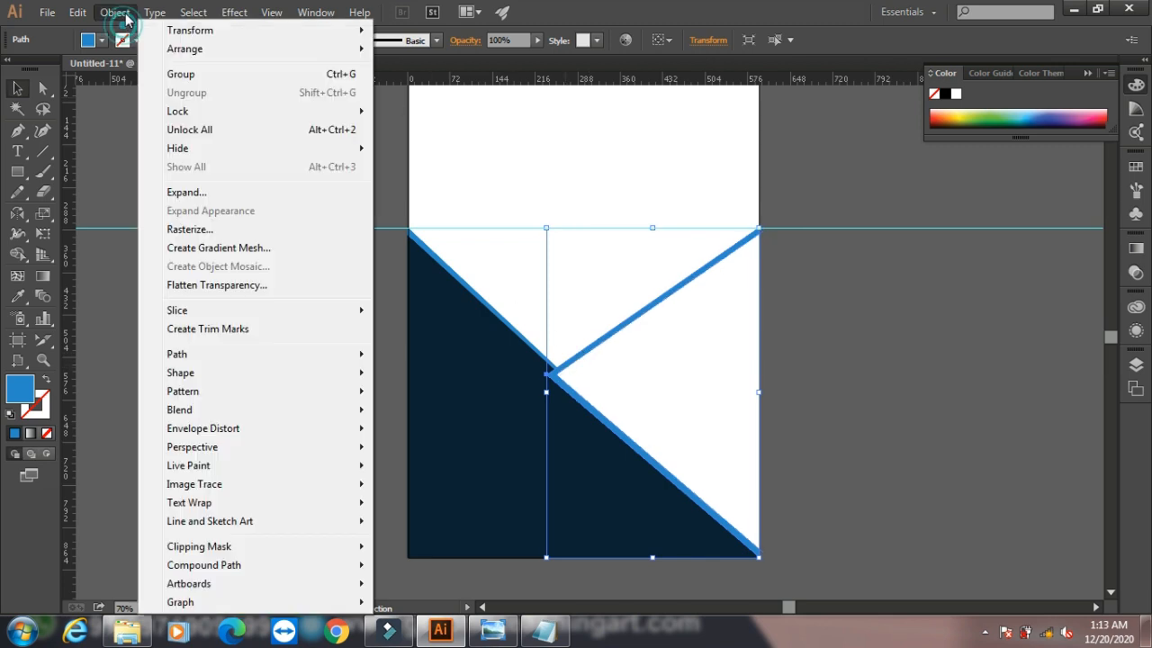
pyautogui.click(189, 74)
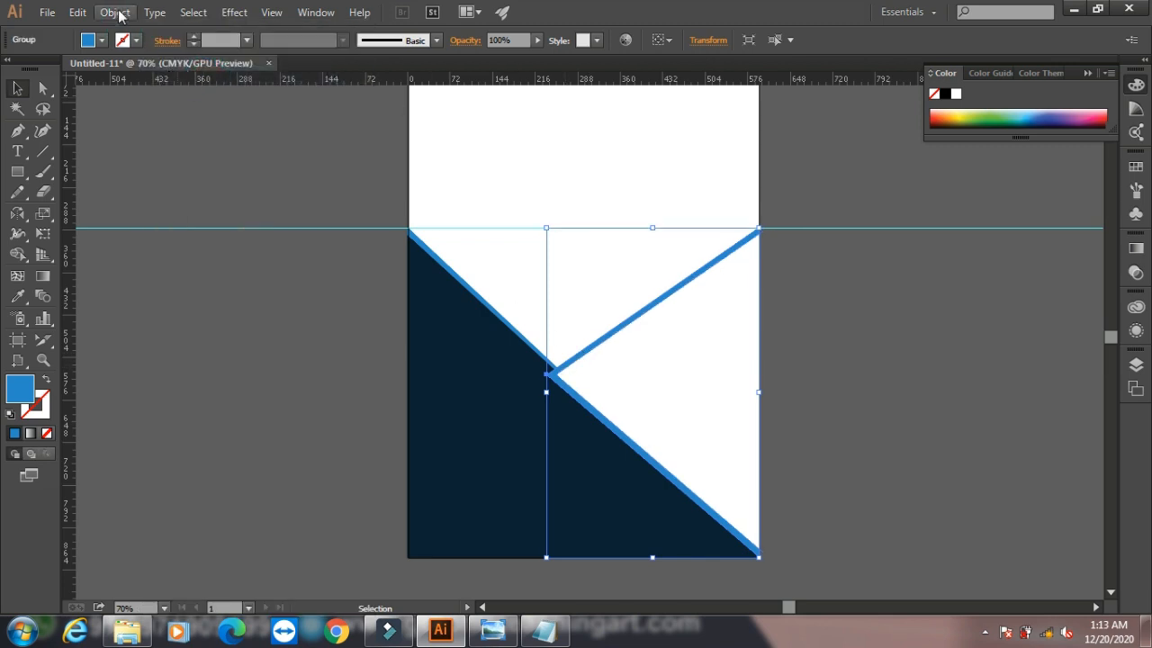
pyautogui.click(115, 13)
pyautogui.moveTo(244, 49)
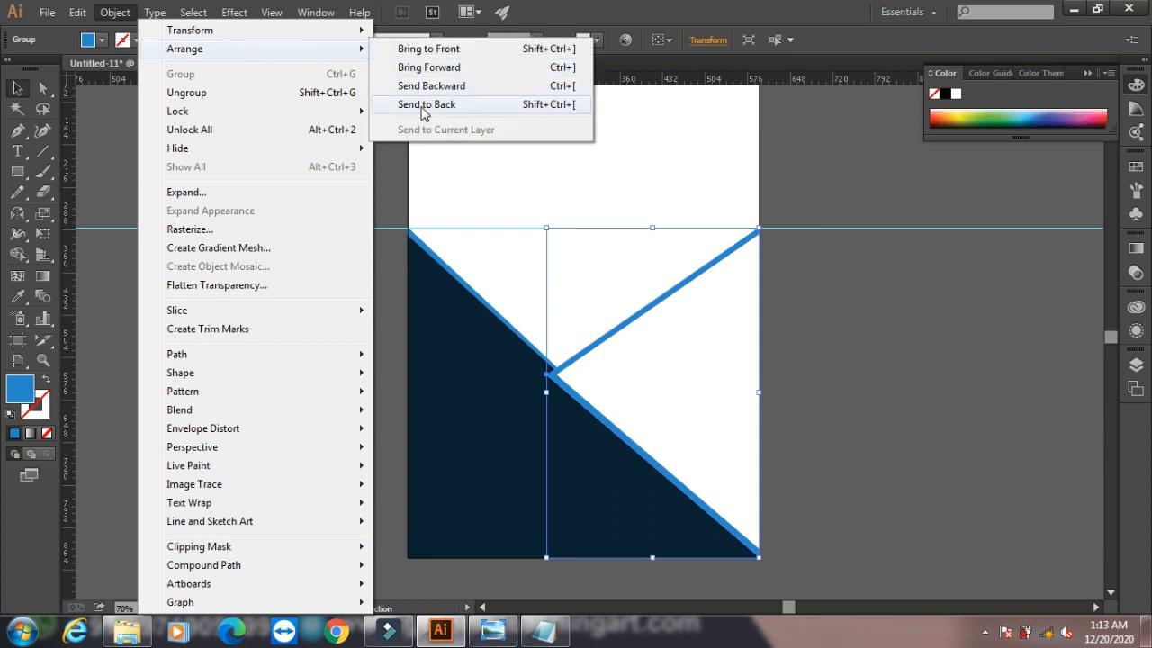
pyautogui.click(422, 111)
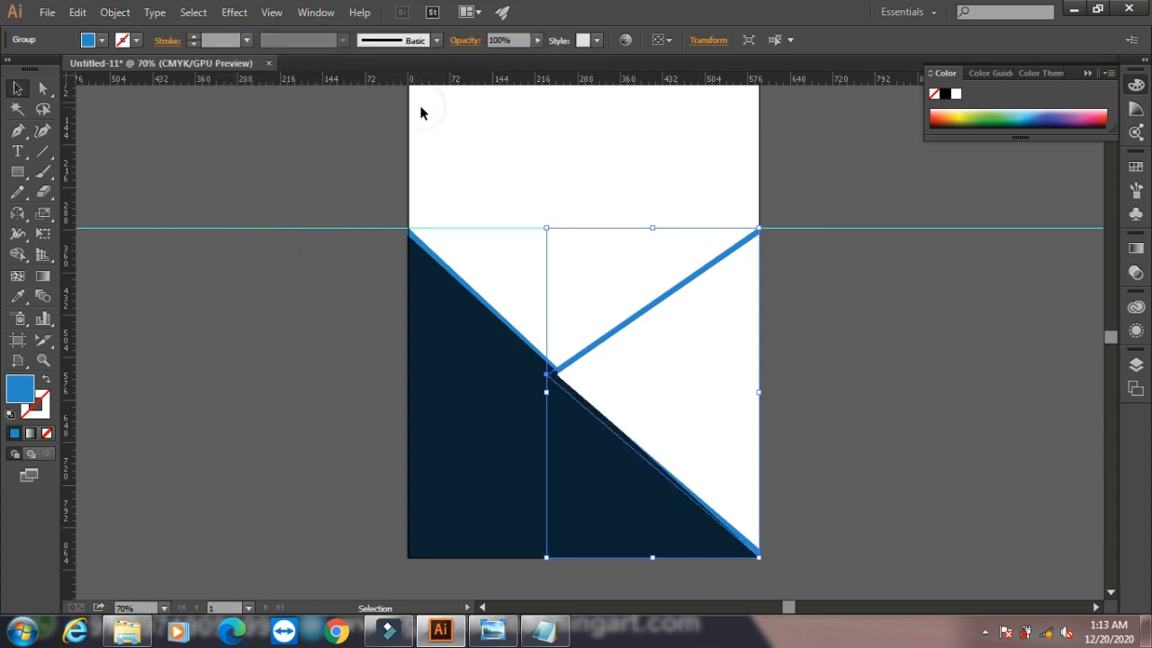
pyautogui.click(302, 356)
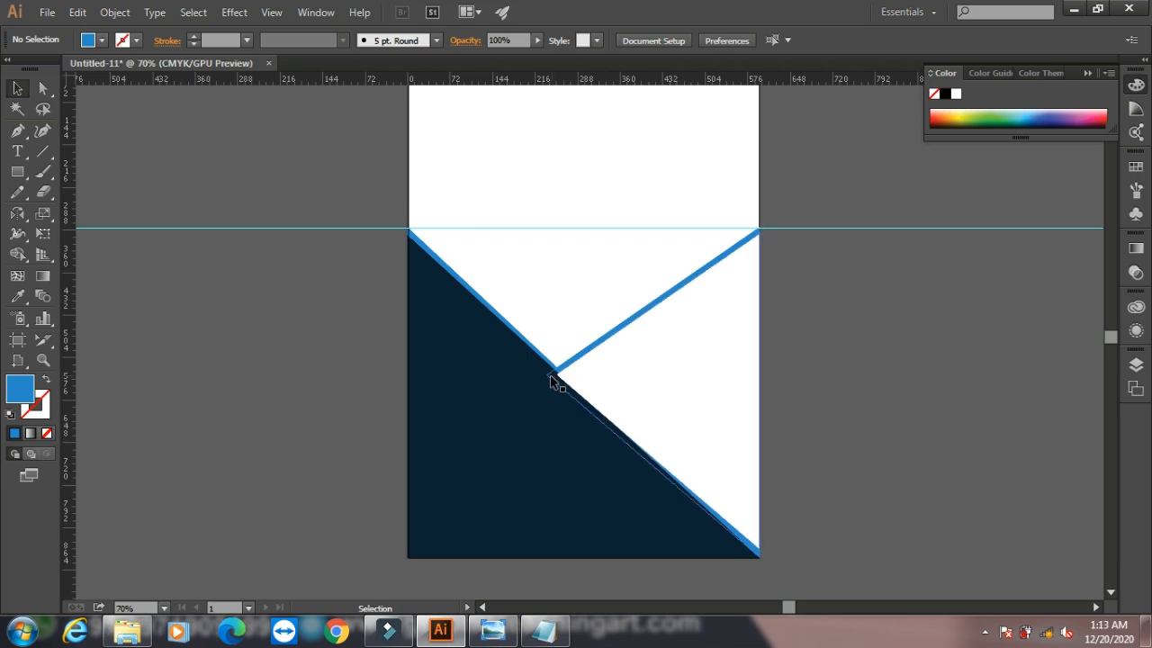
# Step: Unlock all locked objects and clear the selection
pyautogui.click(115, 11)
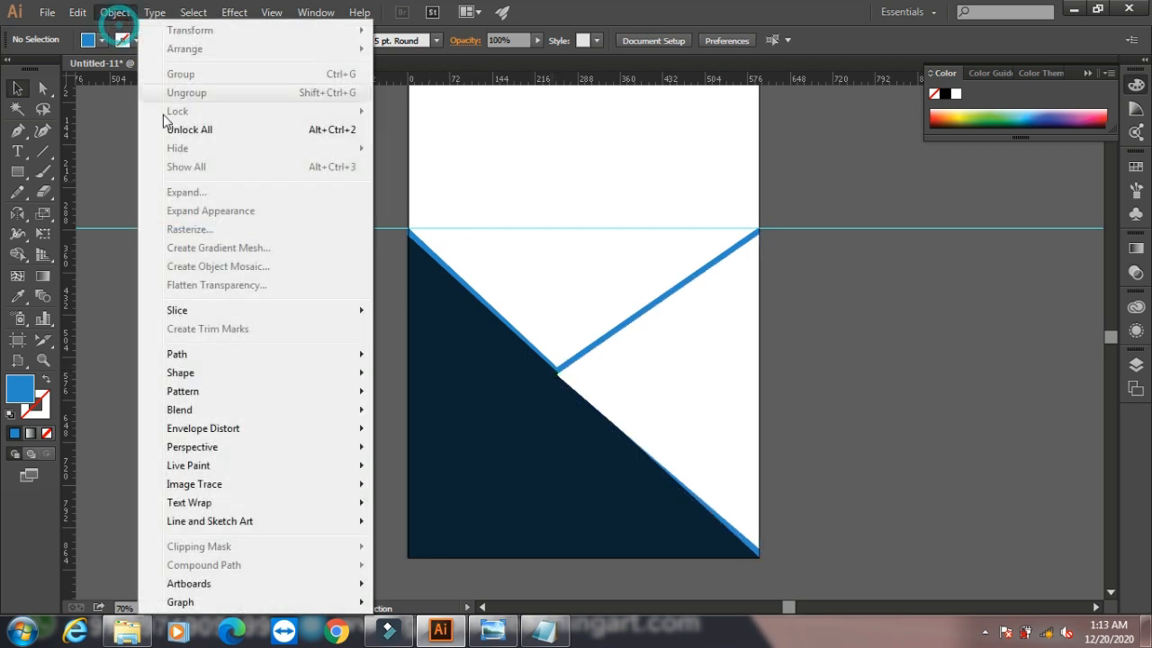
pyautogui.click(194, 139)
pyautogui.click(220, 384)
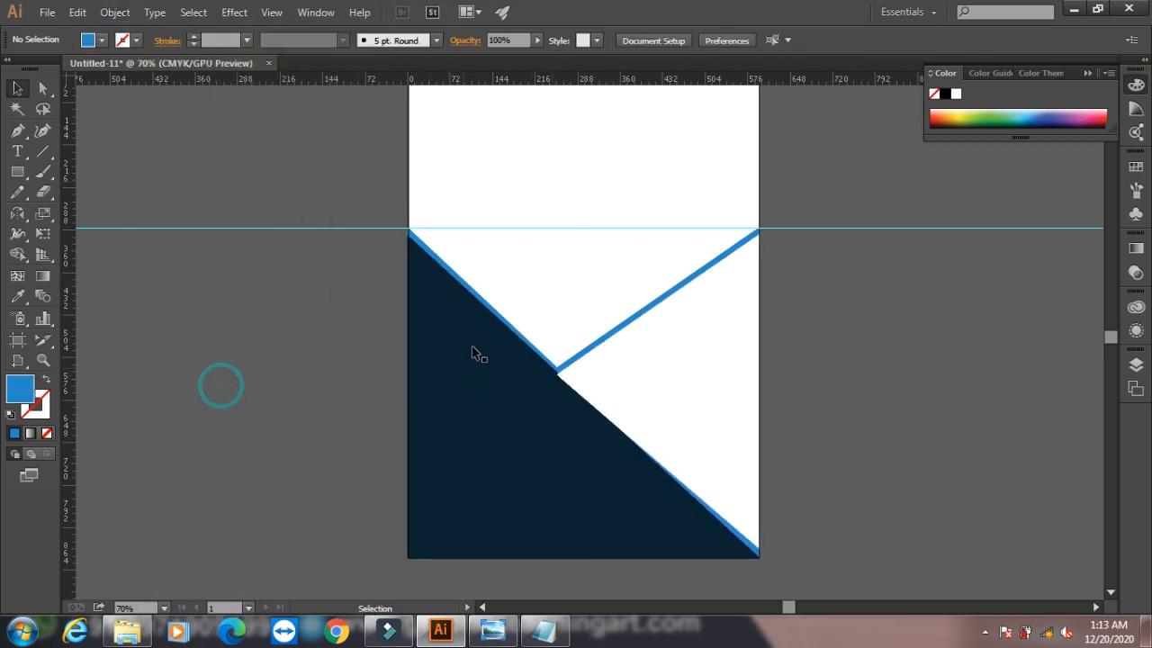
# Step: Group the navy triangle with the blue triangle behind it and bring the group to the front
pyautogui.click(438, 301)
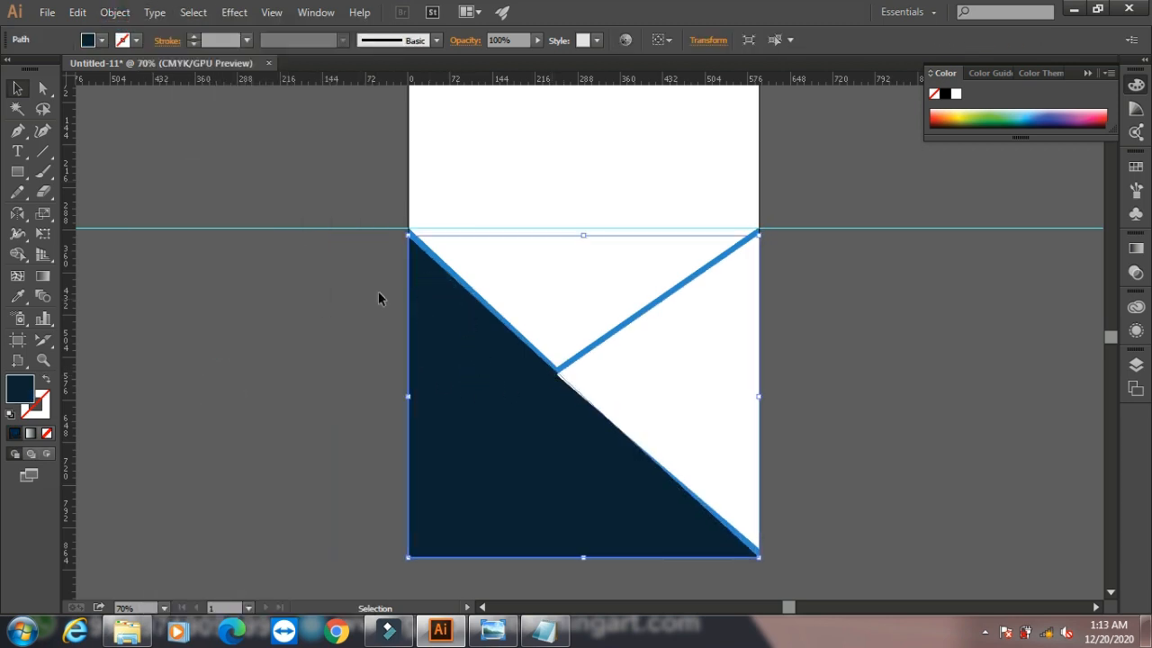
pyautogui.keyDown('shift'); pyautogui.click(414, 242); pyautogui.keyUp('shift')
pyautogui.click(417, 239)
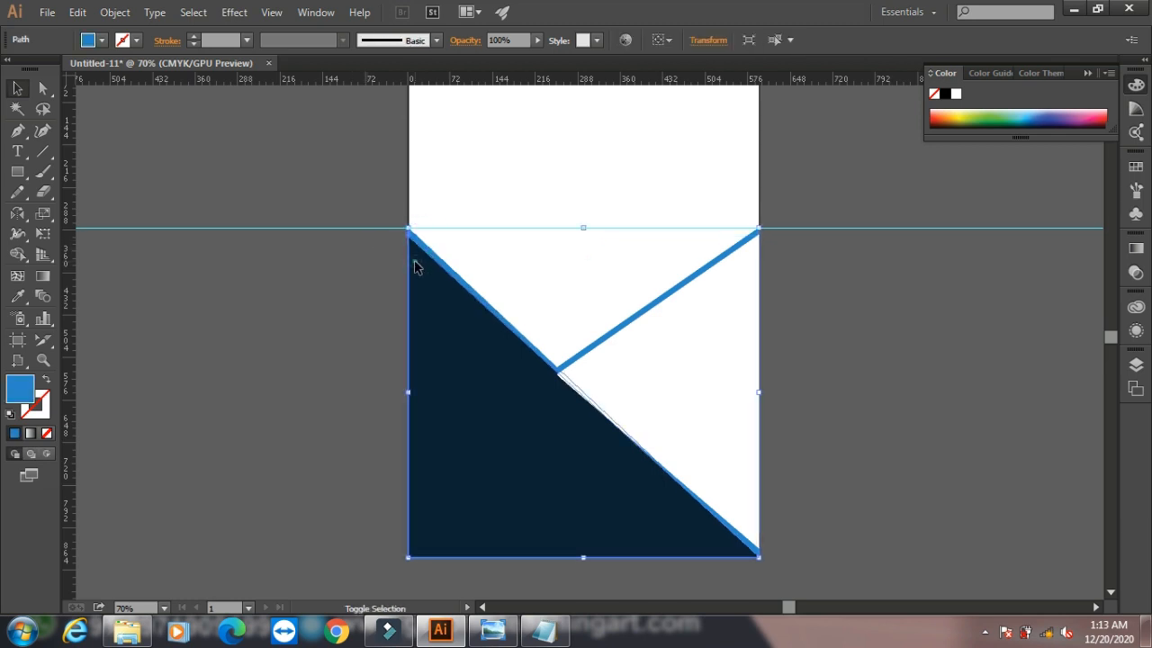
pyautogui.keyDown('shift'); pyautogui.click(414, 259); pyautogui.keyUp('shift')
pyautogui.click(117, 13)
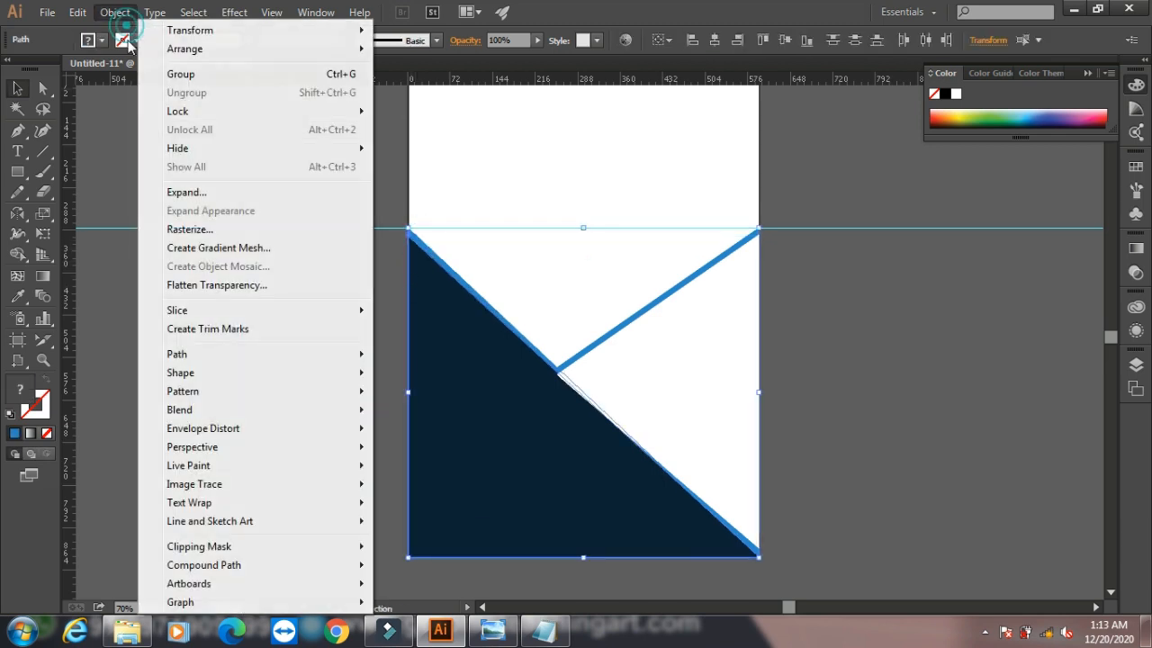
pyautogui.click(222, 76)
pyautogui.click(124, 14)
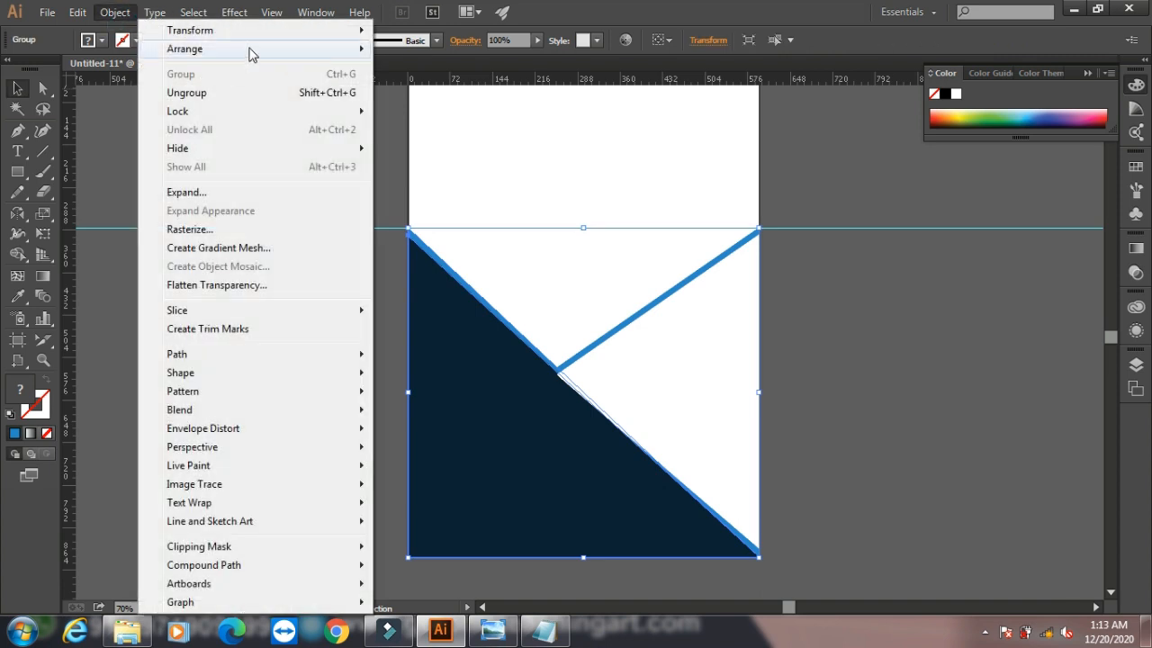
pyautogui.moveTo(252, 50)
pyautogui.click(418, 52)
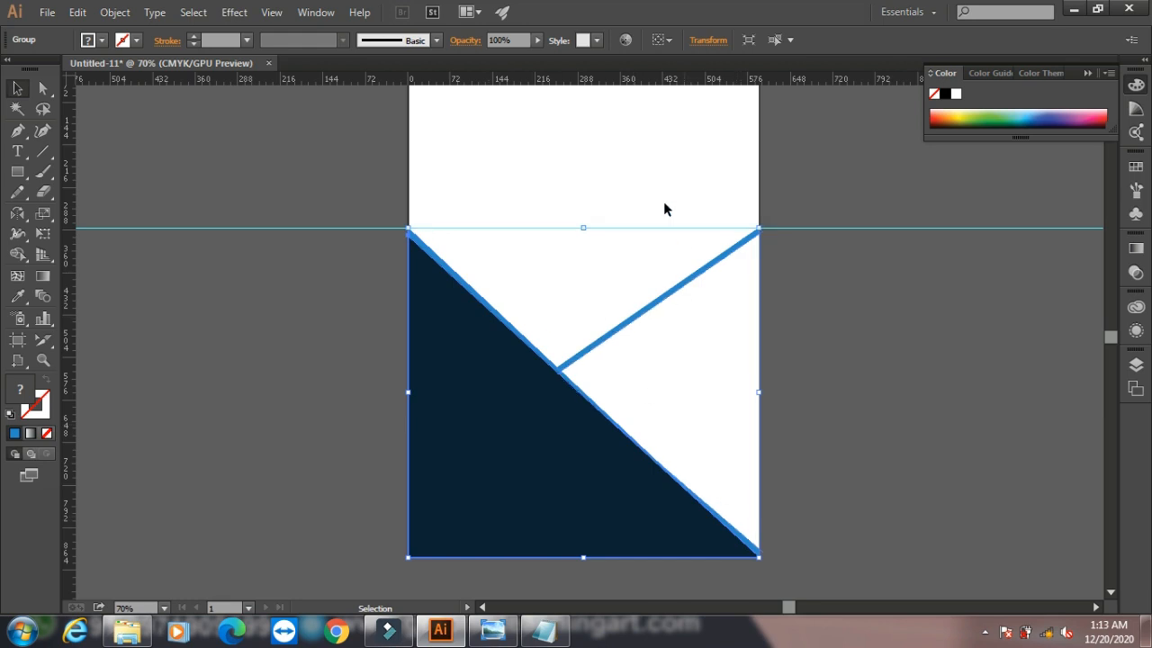
# Step: Place the linked office interior photo from the WALPAPER folder, starting at the page's upper-left corner
pyautogui.click(47, 12)
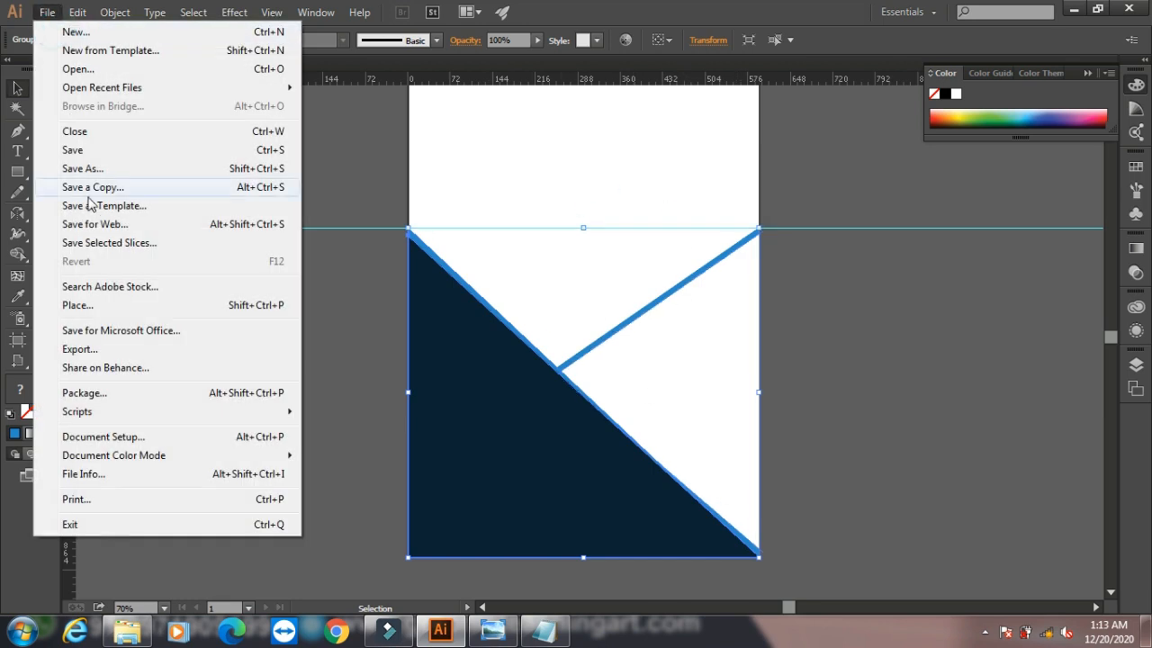
pyautogui.click(77, 305)
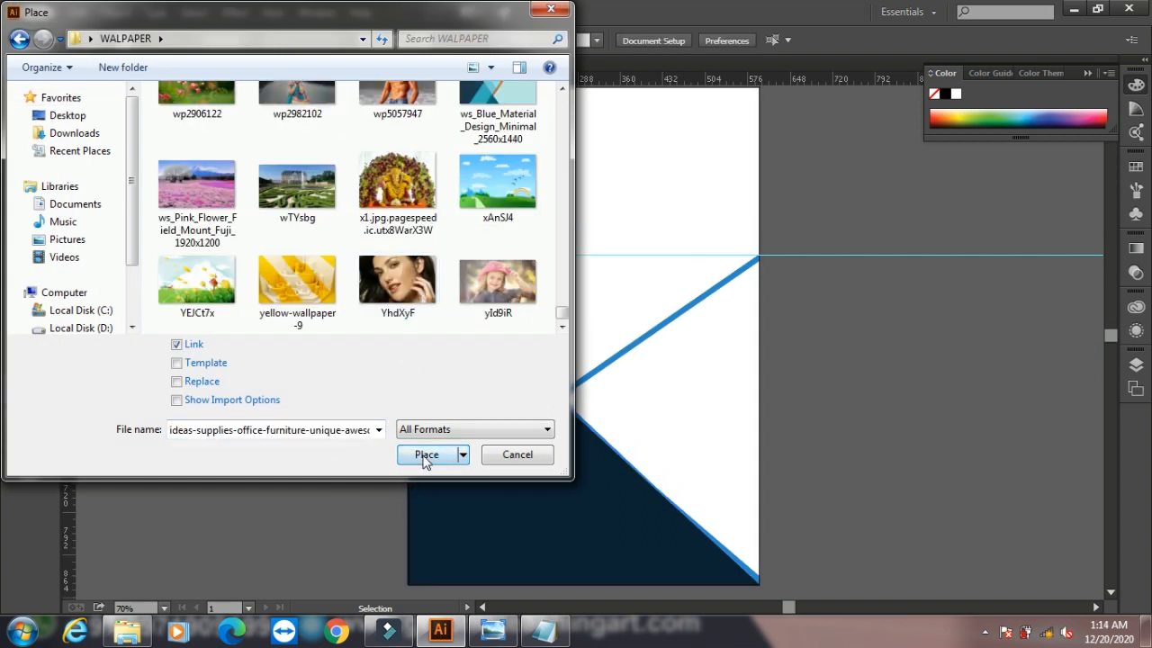
pyautogui.click(426, 454)
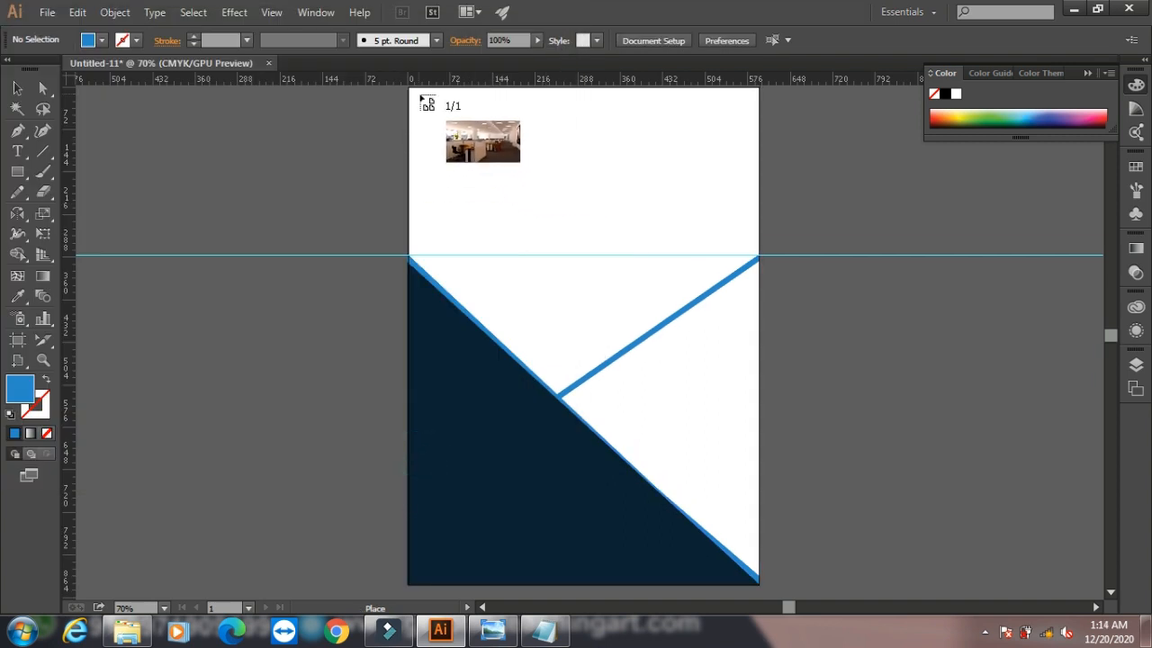
pyautogui.moveTo(408, 88); pyautogui.dragTo(635, 325)
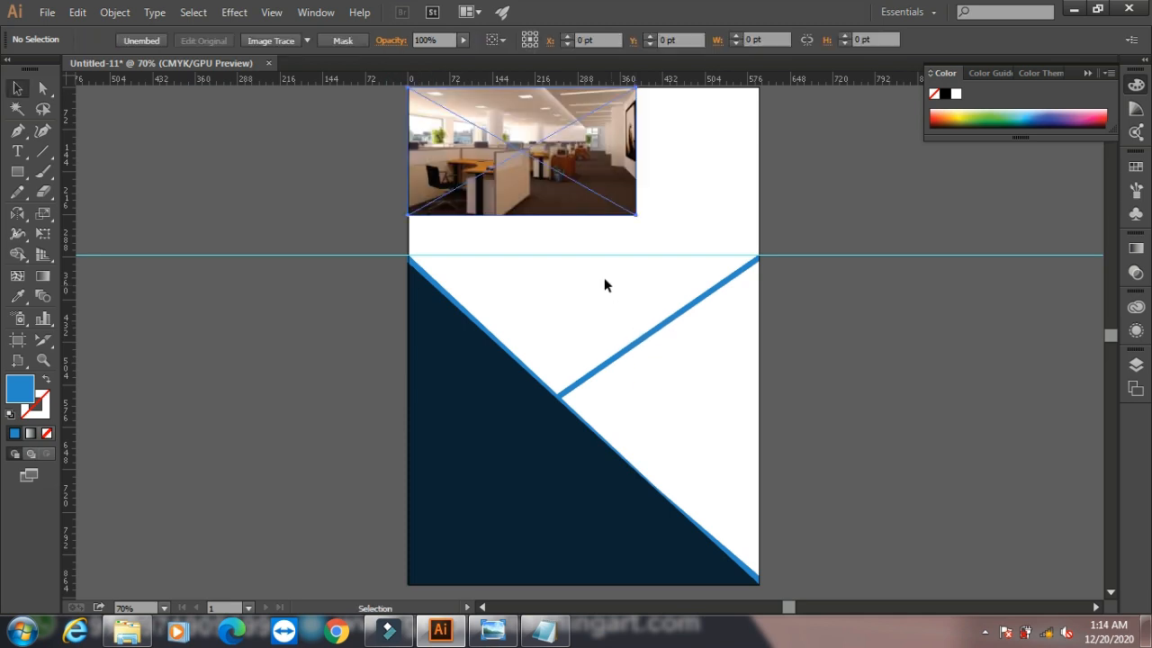
# Step: Scale the office photo to the full page width of 595.28 pt and stretch its lower edge to a height of about 537 pt
pyautogui.moveTo(635, 216); pyautogui.dragTo(758, 290)
pyautogui.moveTo(408, 289); pyautogui.dragTo(408, 295)
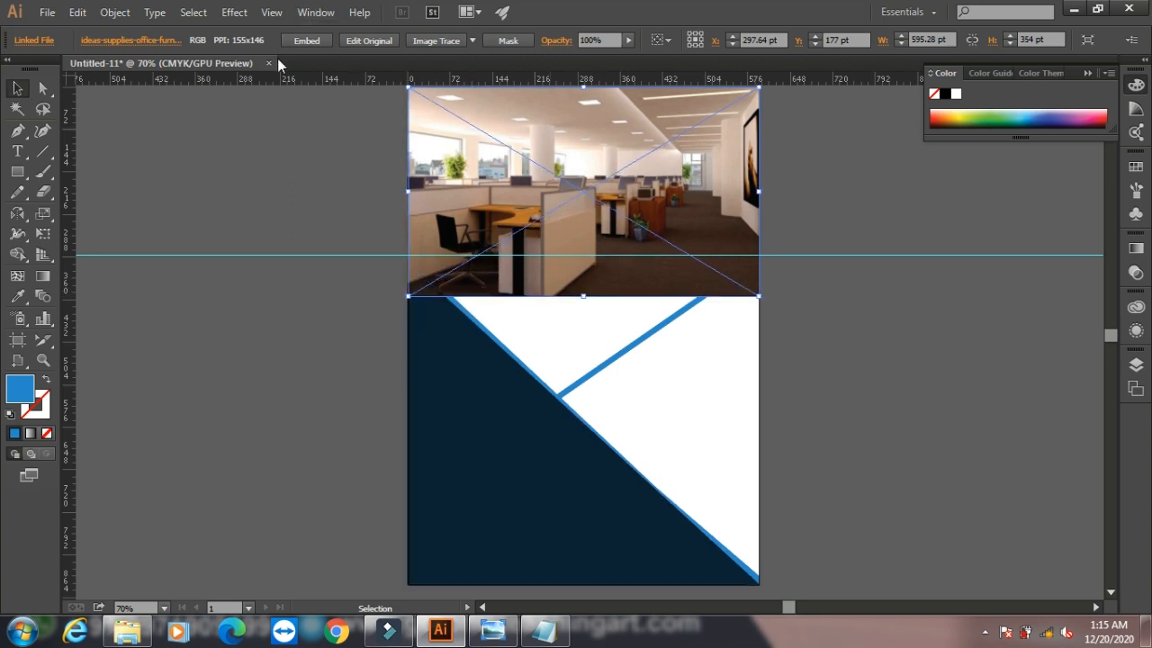
pyautogui.moveTo(586, 299); pyautogui.dragTo(584, 400)
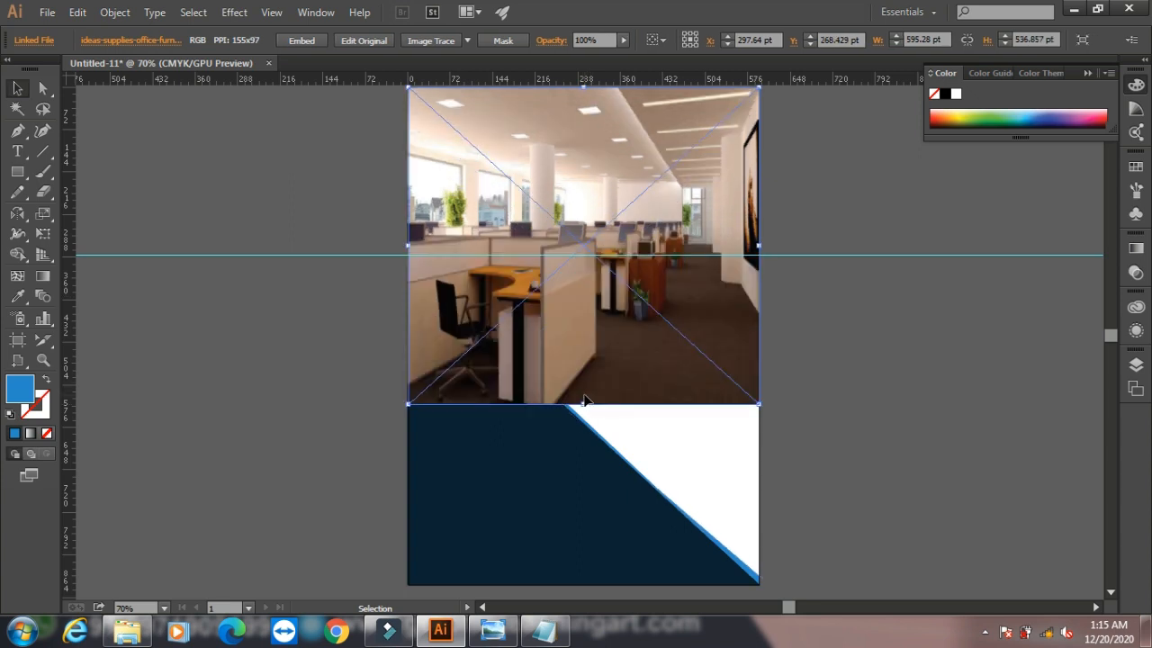
# Step: Send the office photo to the back and rasterize it in CMYK at High (300 ppi) with a white background
pyautogui.click(126, 15)
pyautogui.moveTo(225, 47)
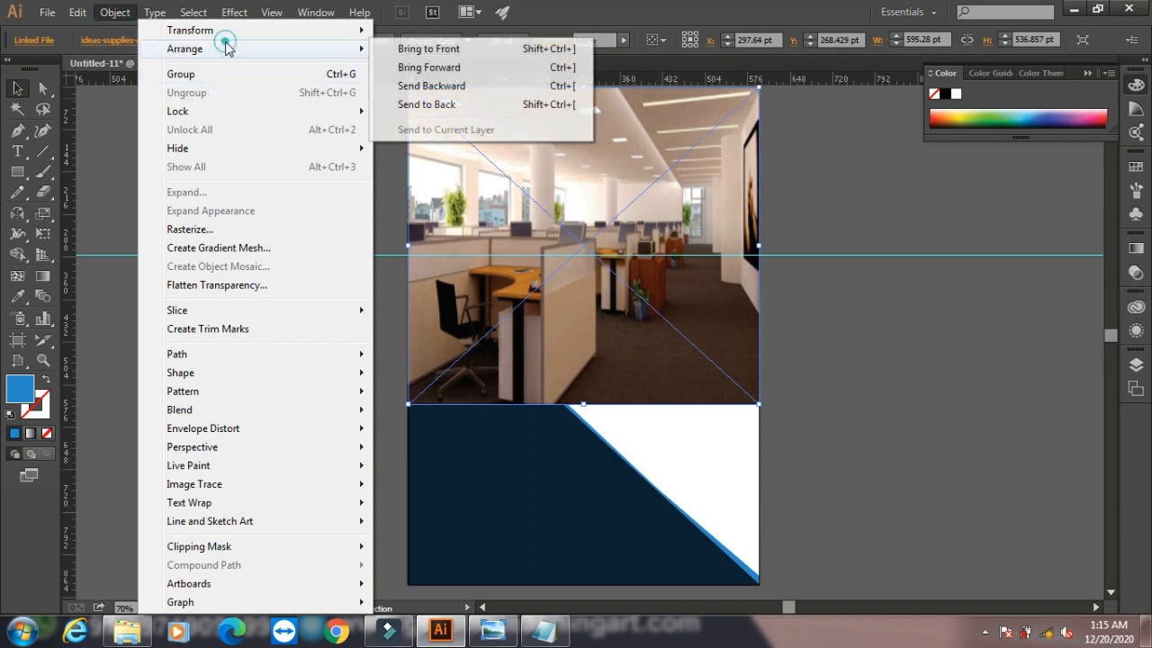
pyautogui.click(429, 104)
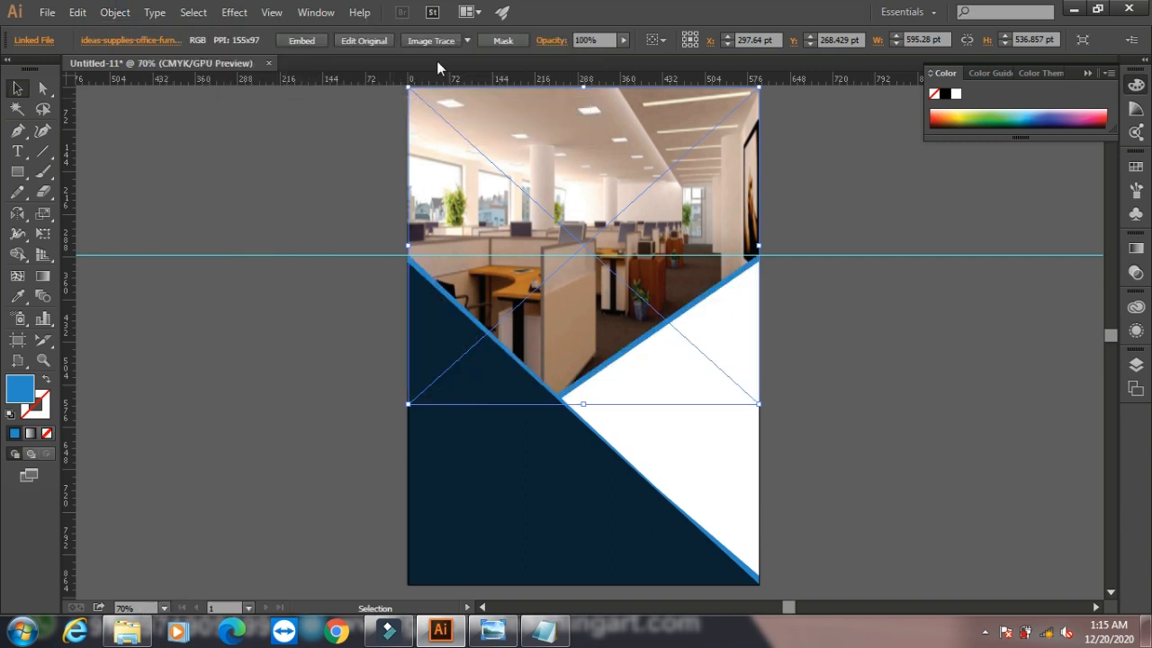
pyautogui.click(122, 15)
pyautogui.click(190, 230)
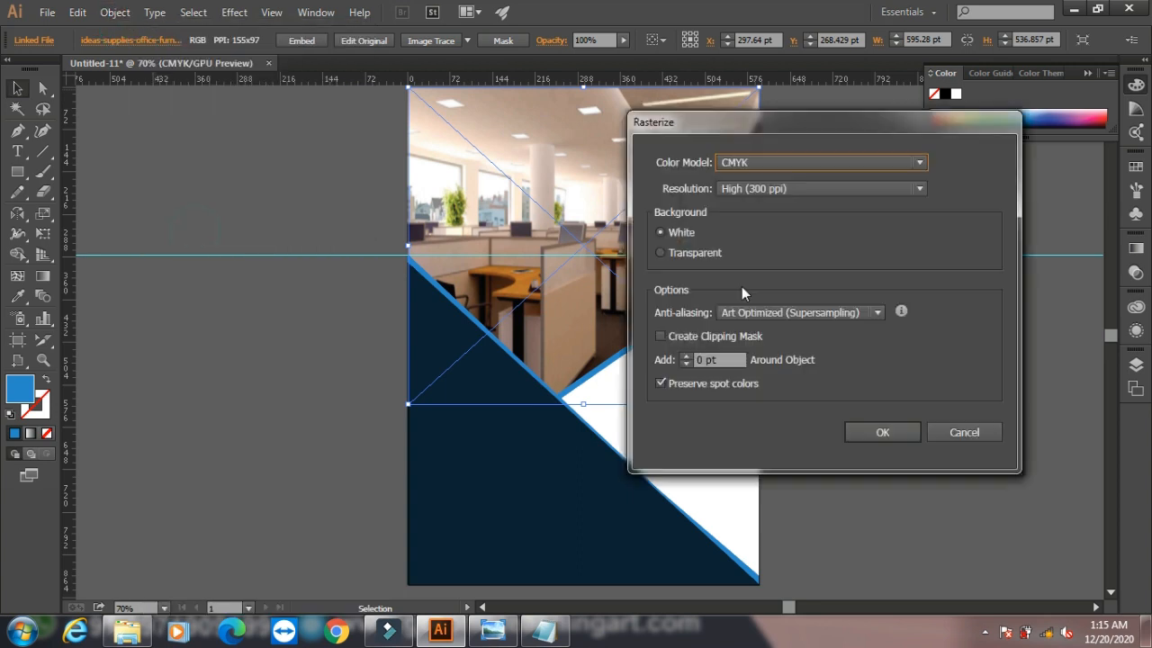
pyautogui.click(881, 433)
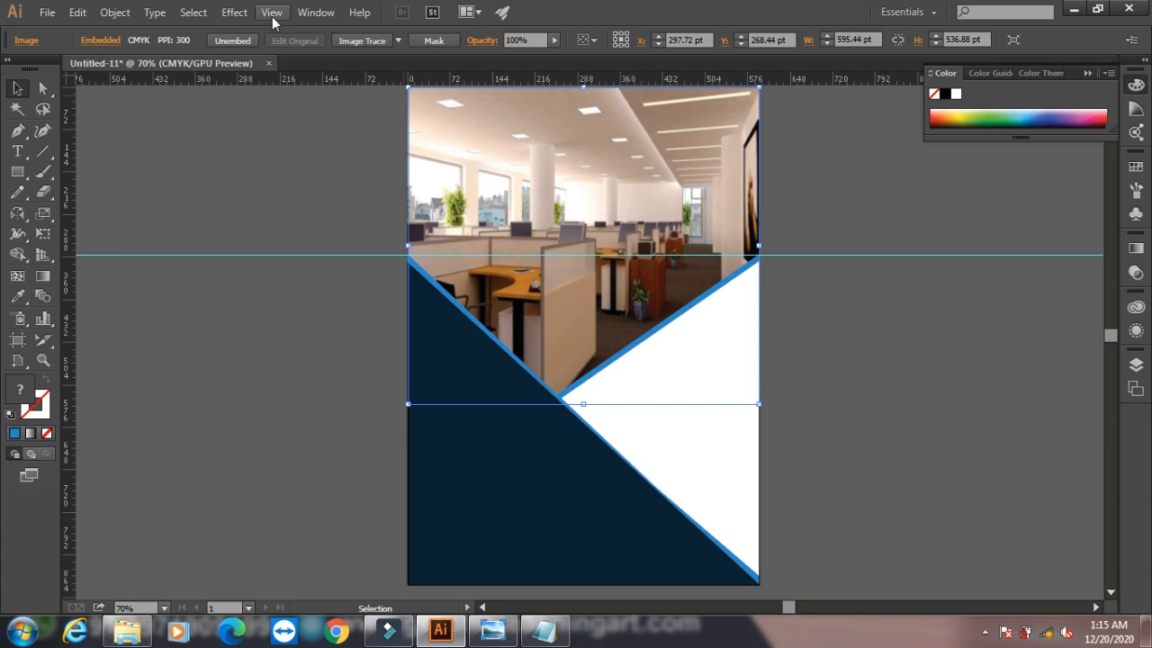
# Step: Clear all guides from the document
pyautogui.click(272, 13)
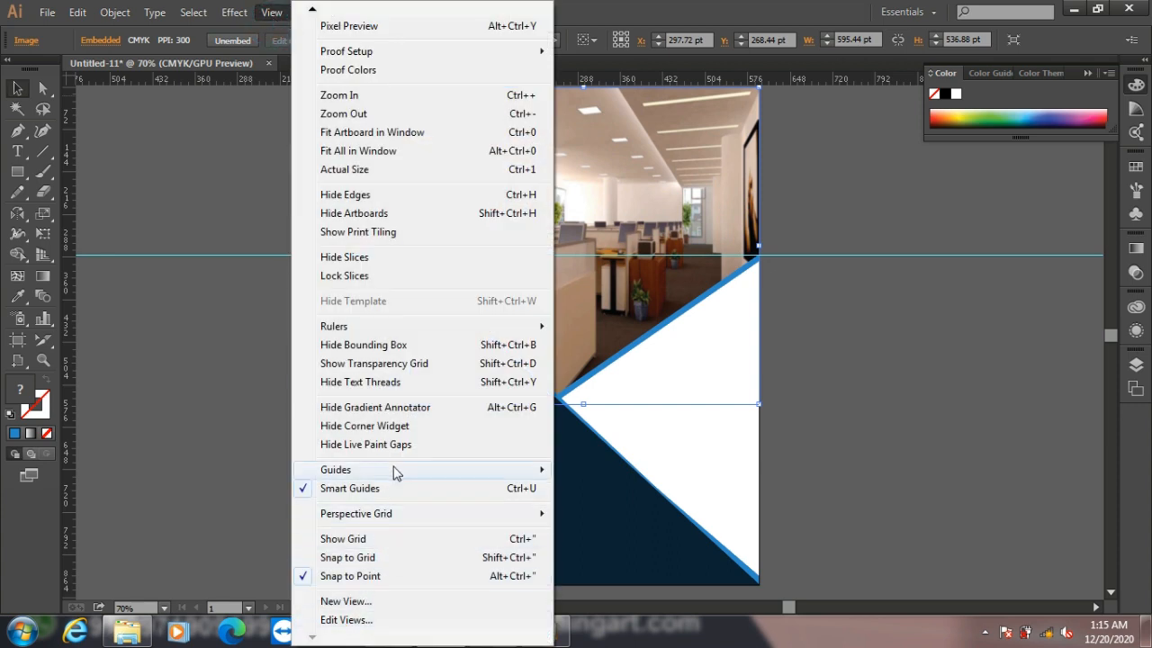
pyautogui.moveTo(394, 470)
pyautogui.click(589, 543)
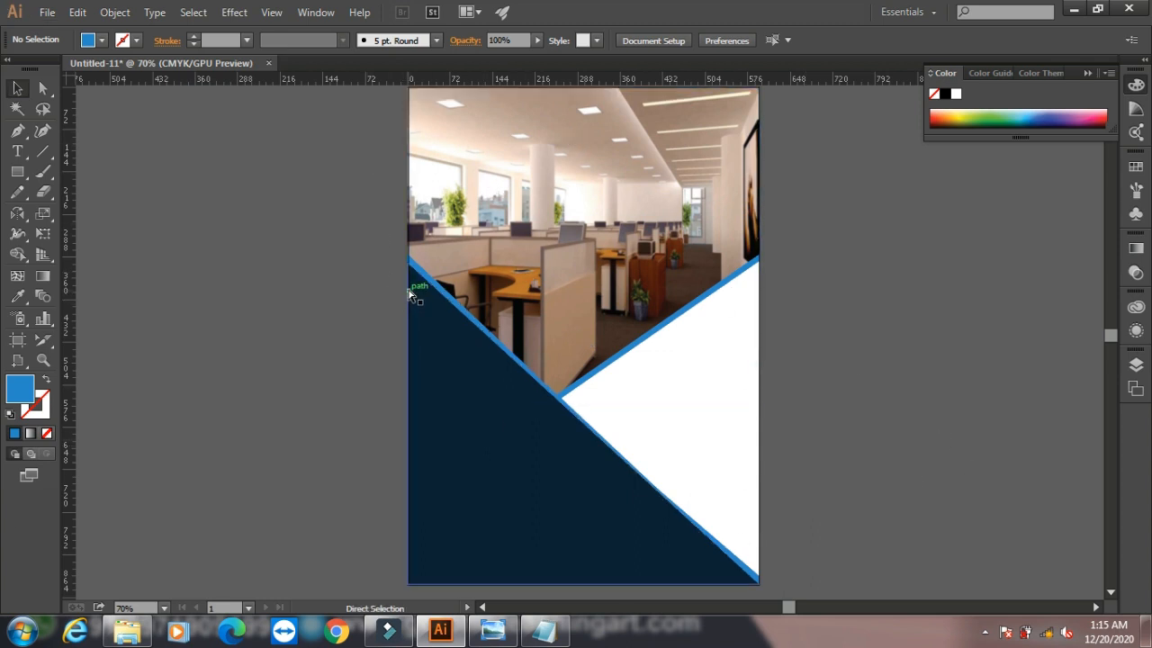
# Step: Select all the artwork on the page and lock it
pyautogui.hotkey('ctrl', 'a')
pyautogui.click(126, 13)
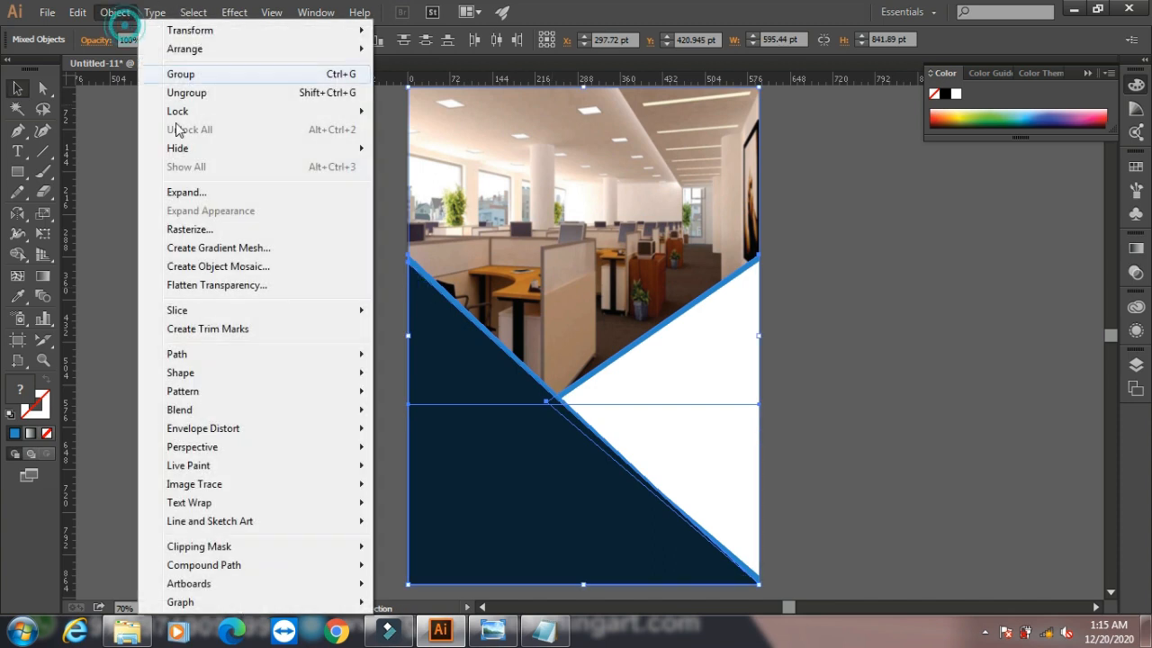
pyautogui.moveTo(245, 108)
pyautogui.click(396, 112)
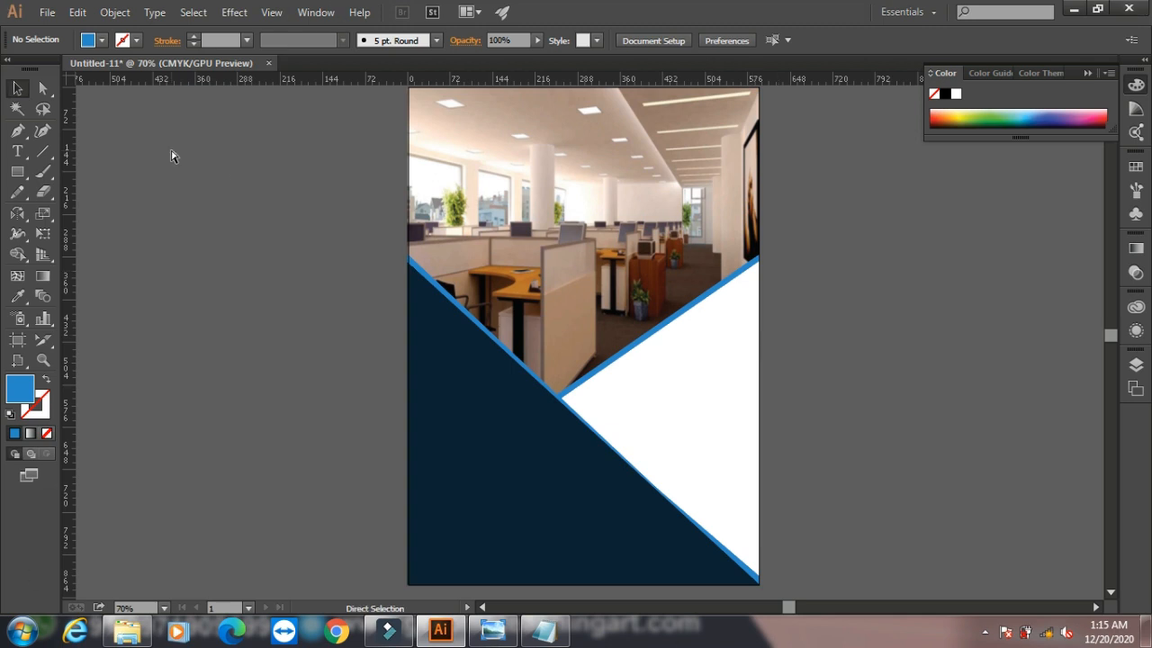
# Step: Draw a blue circle with the Ellipse tool inside the white triangle and move it slightly up and left
pyautogui.hotkey('ctrl', '1')
pyautogui.hotkey('ctrl', '+')
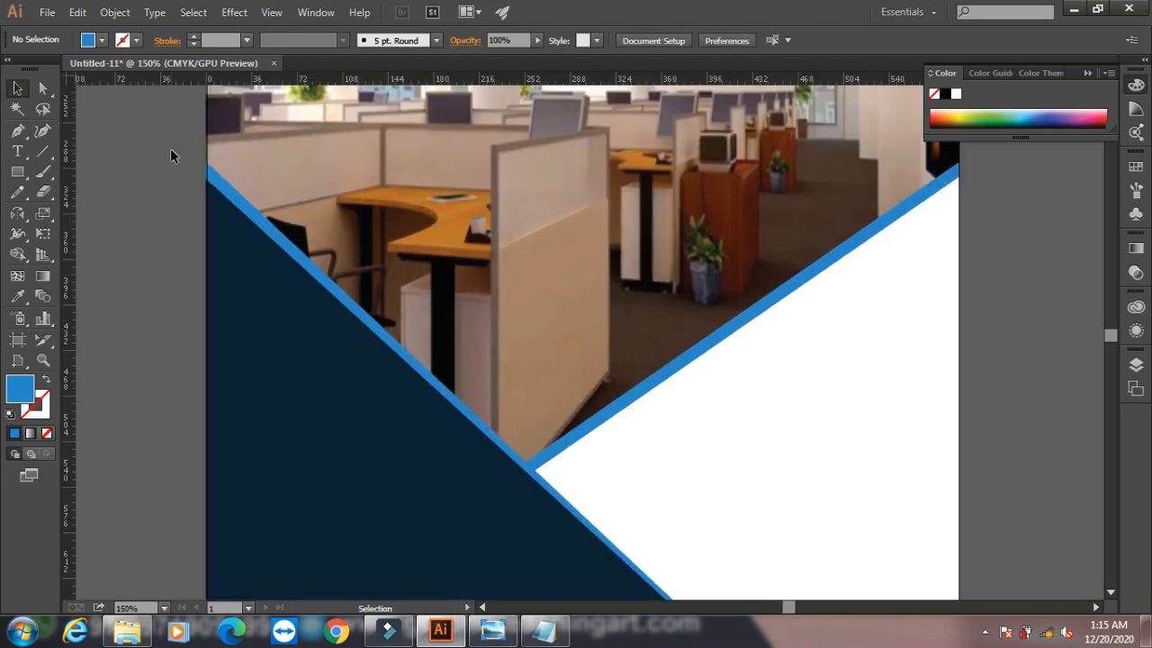
pyautogui.moveTo(644, 459); pyautogui.dragTo(377, 296)
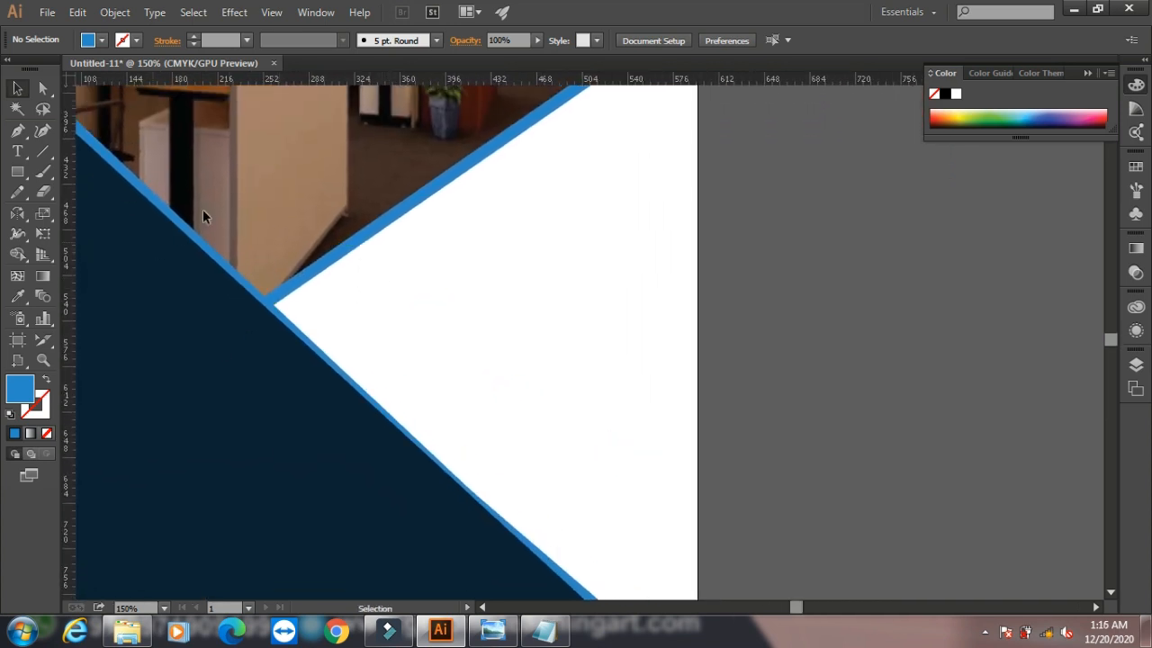
pyautogui.moveTo(17, 171); pyautogui.dragTo(80, 213)
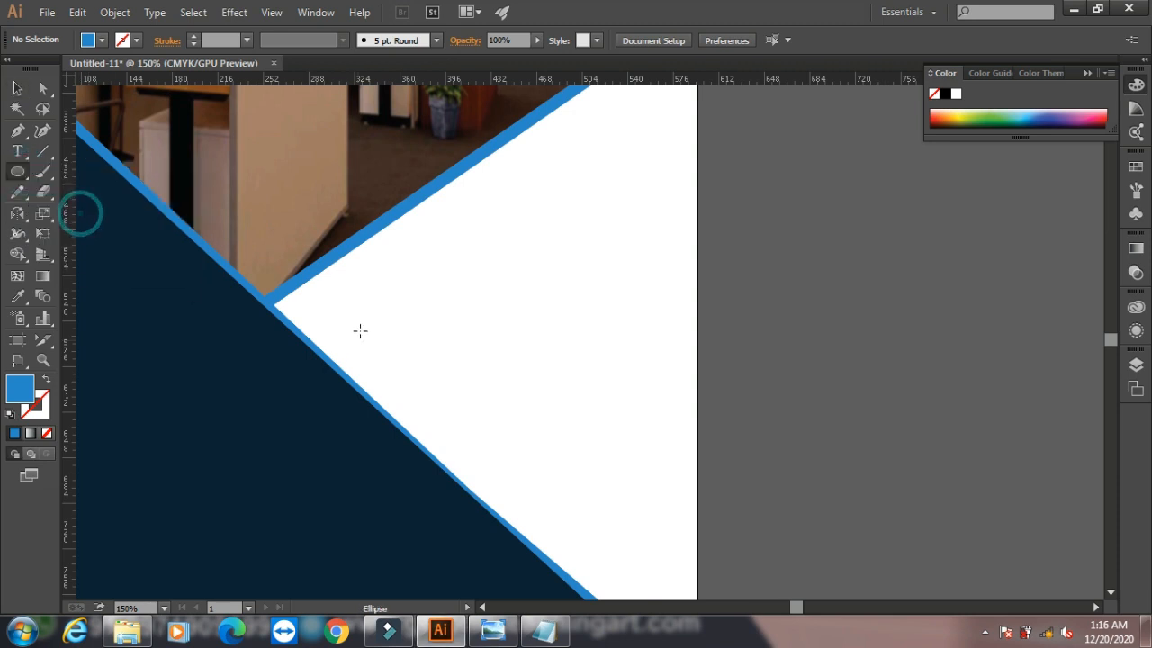
pyautogui.moveTo(459, 245); pyautogui.dragTo(648, 434)
pyautogui.click(17, 87)
pyautogui.moveTo(587, 325); pyautogui.dragTo(555, 291)
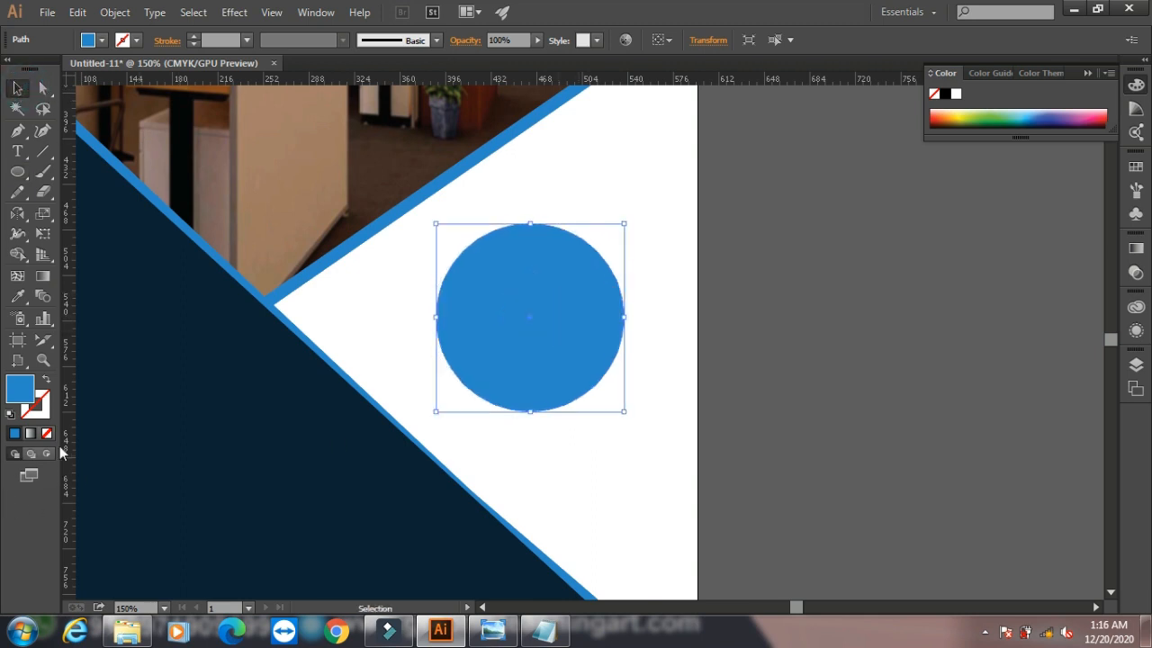
# Step: Enlarge the circle around its centre and change it to no fill with a blue stroke
pyautogui.click(47, 433)
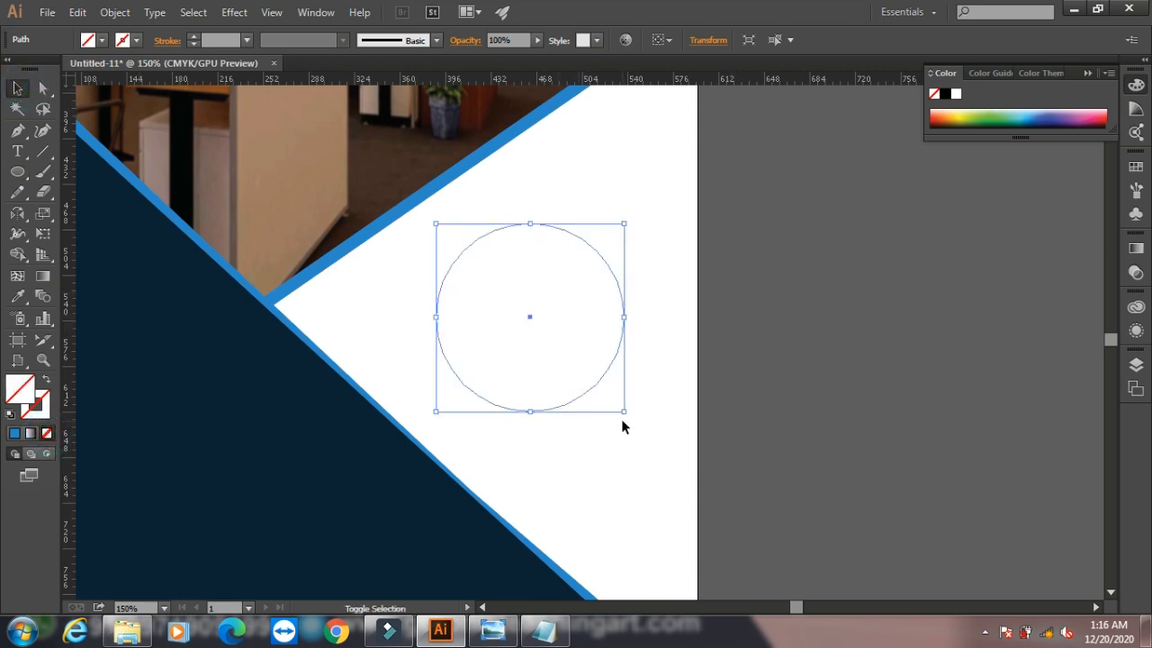
pyautogui.moveTo(625, 410); pyautogui.dragTo(653, 436)
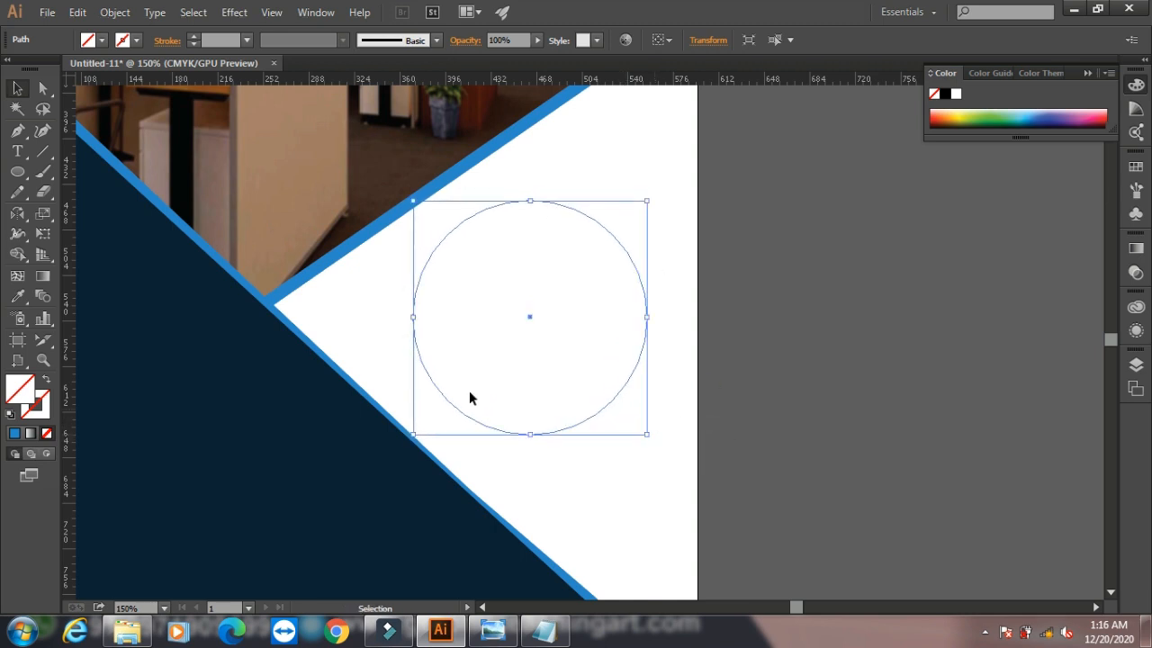
pyautogui.click(36, 403)
pyautogui.click(15, 433)
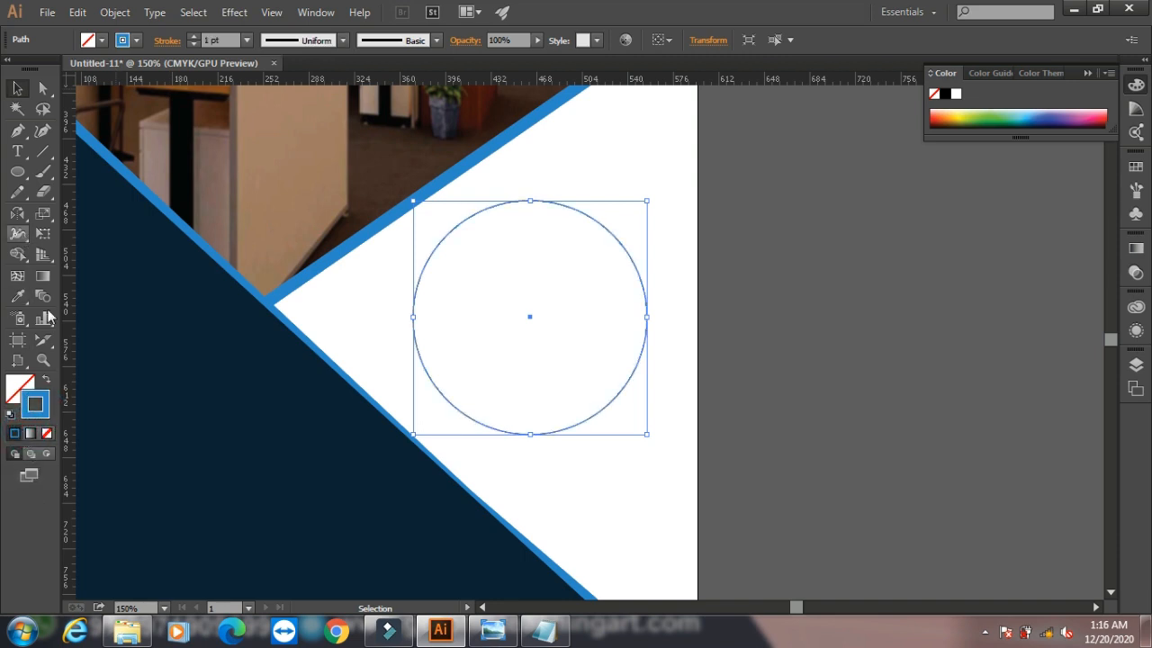
# Step: Switch to Notepad, copy the heading VASU ENTERPRISES, and return to Illustrator
pyautogui.click(544, 630)
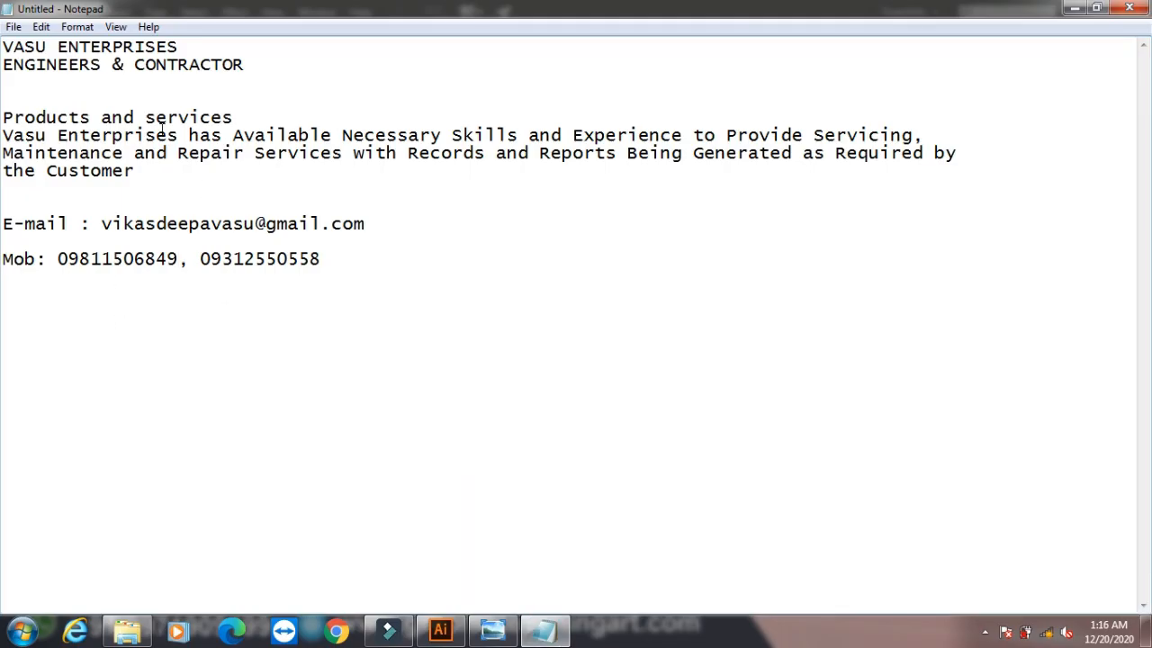
pyautogui.moveTo(192, 50); pyautogui.dragTo(4, 47)
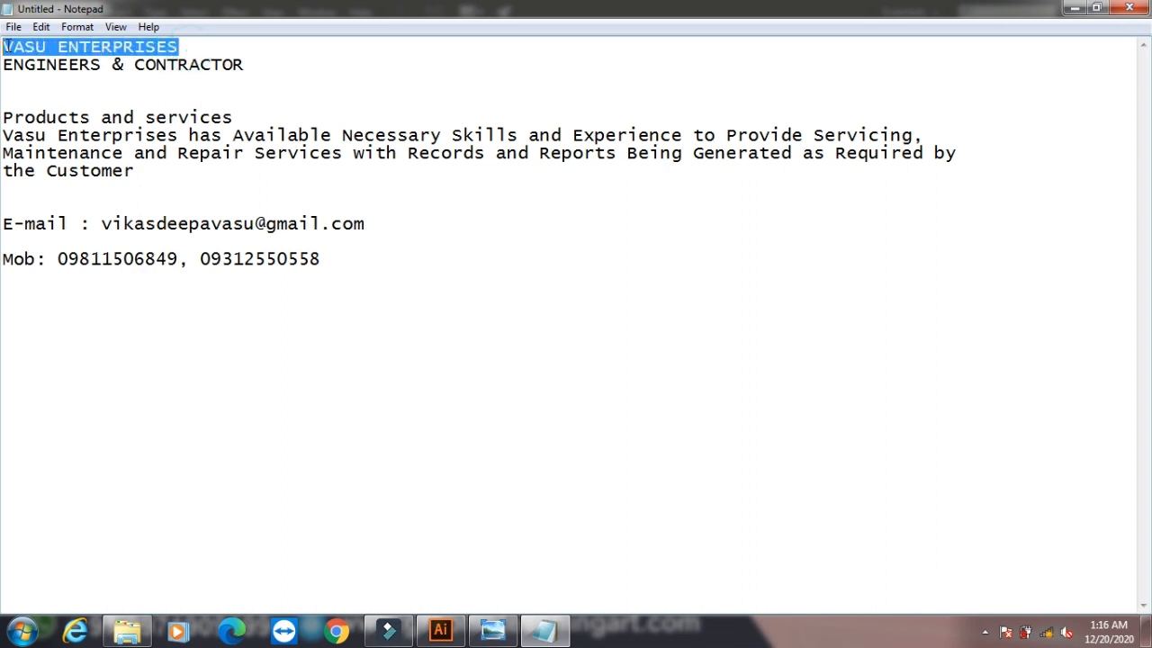
pyautogui.rightClick(31, 47)
pyautogui.click(77, 102)
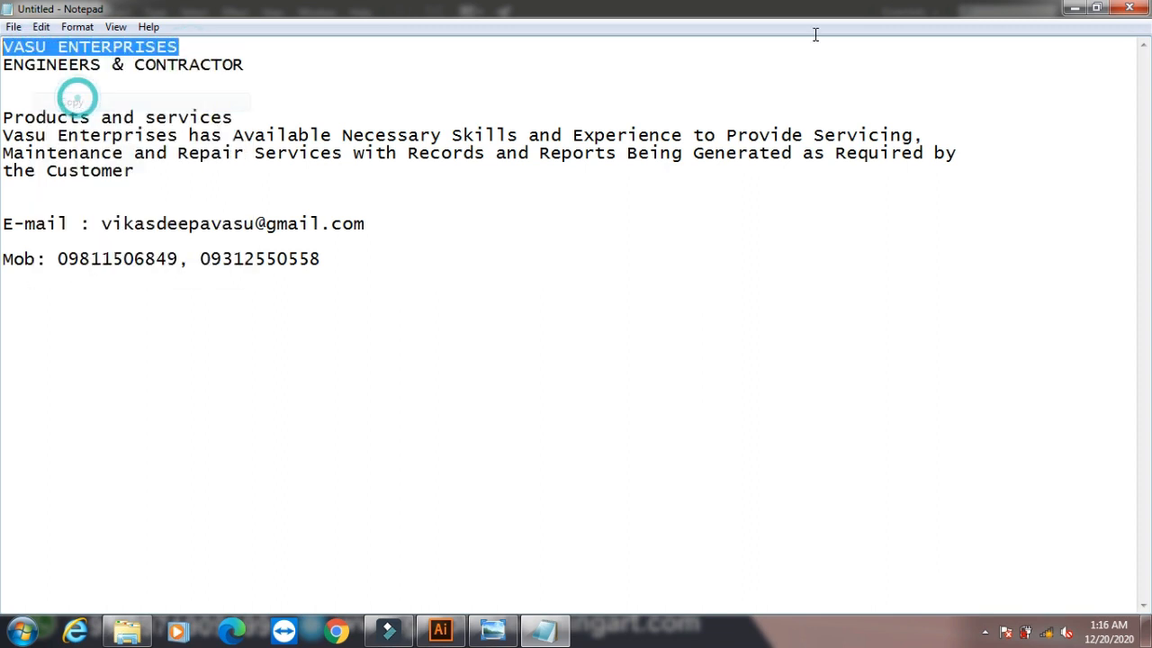
pyautogui.click(1071, 9)
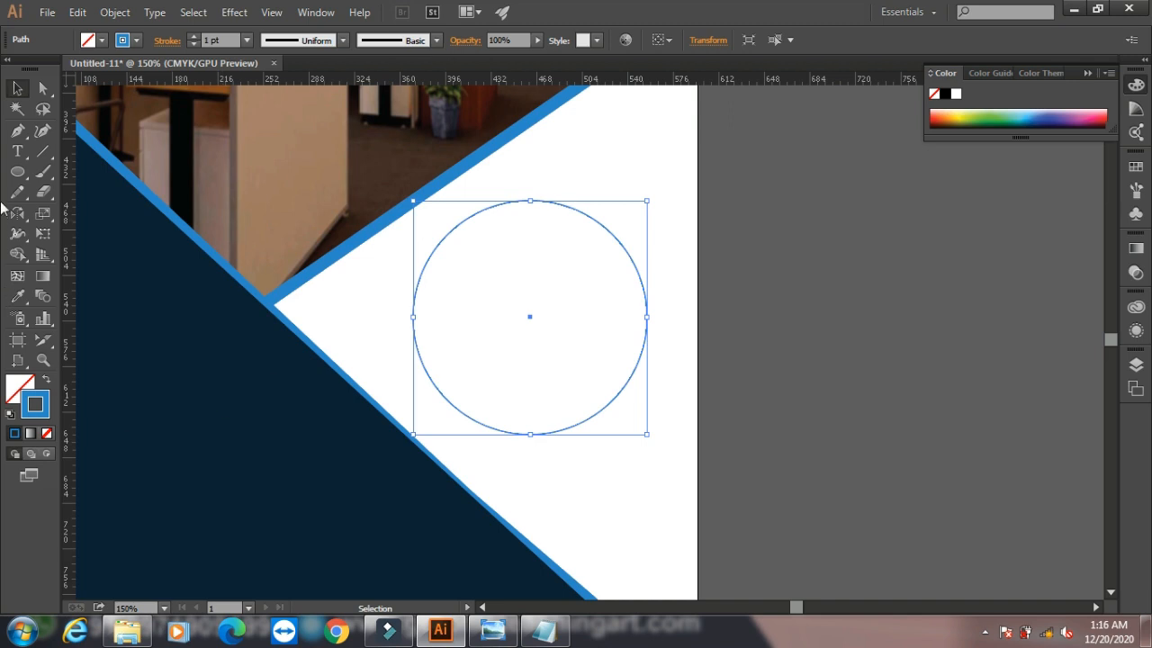
# Step: Turn the circle into a type path starting on its upper-left side and paste VASU ENTERPRISES along it
pyautogui.click(17, 151)
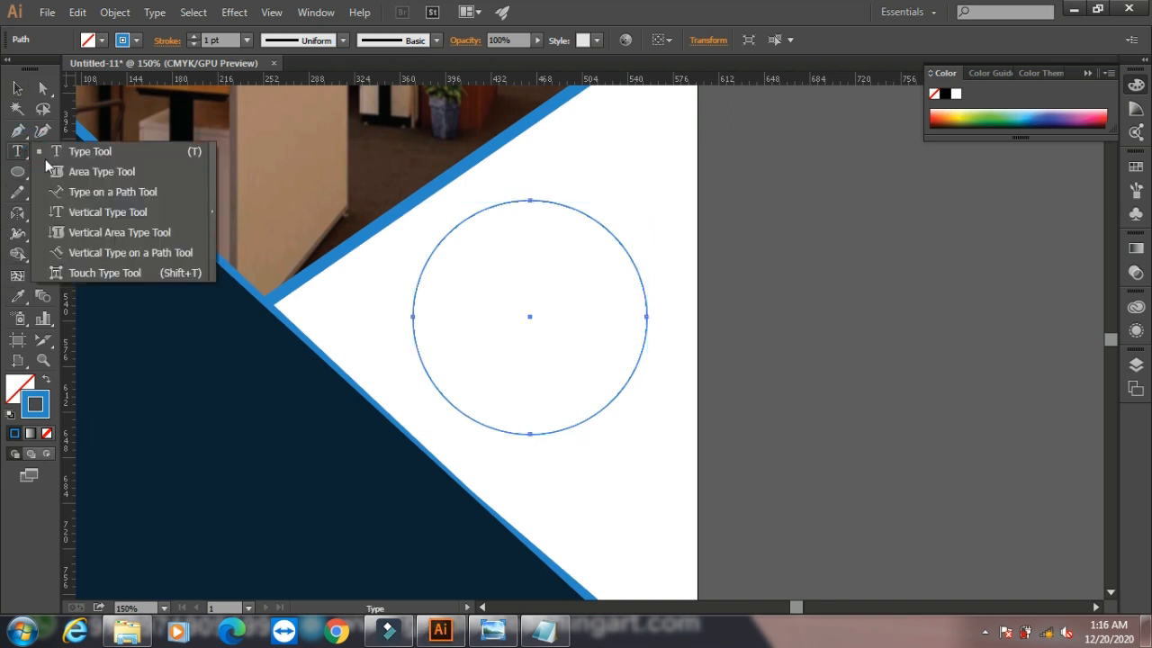
pyautogui.click(85, 192)
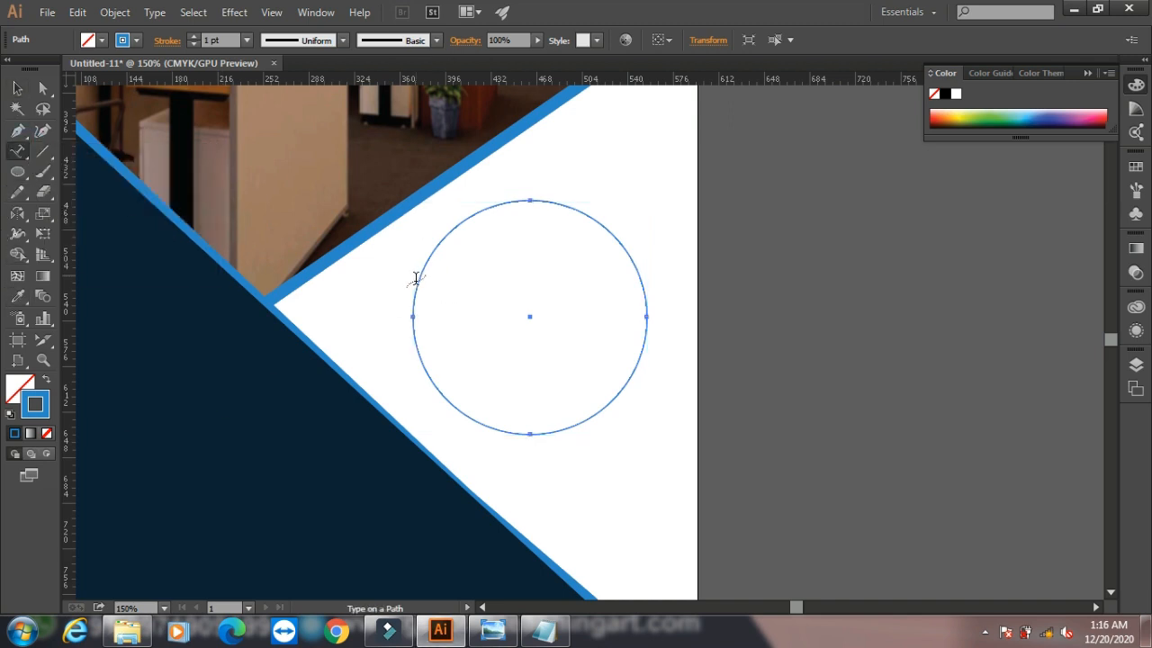
pyautogui.click(418, 285)
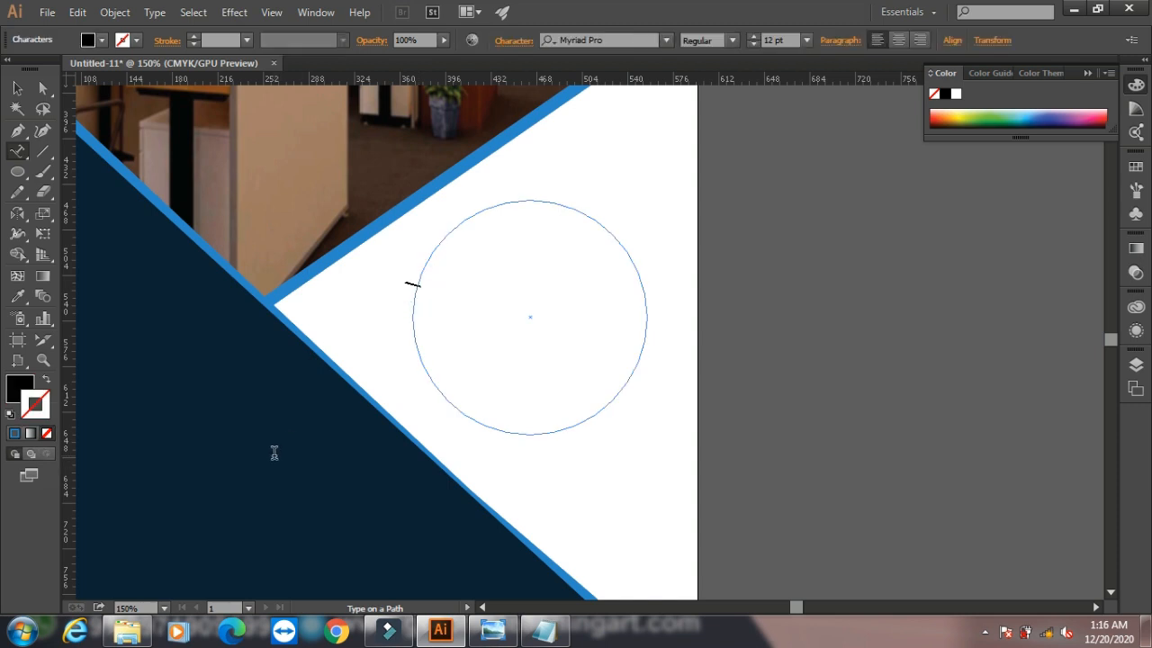
pyautogui.press('Escape')
pyautogui.hotkey('ctrl', 'v')
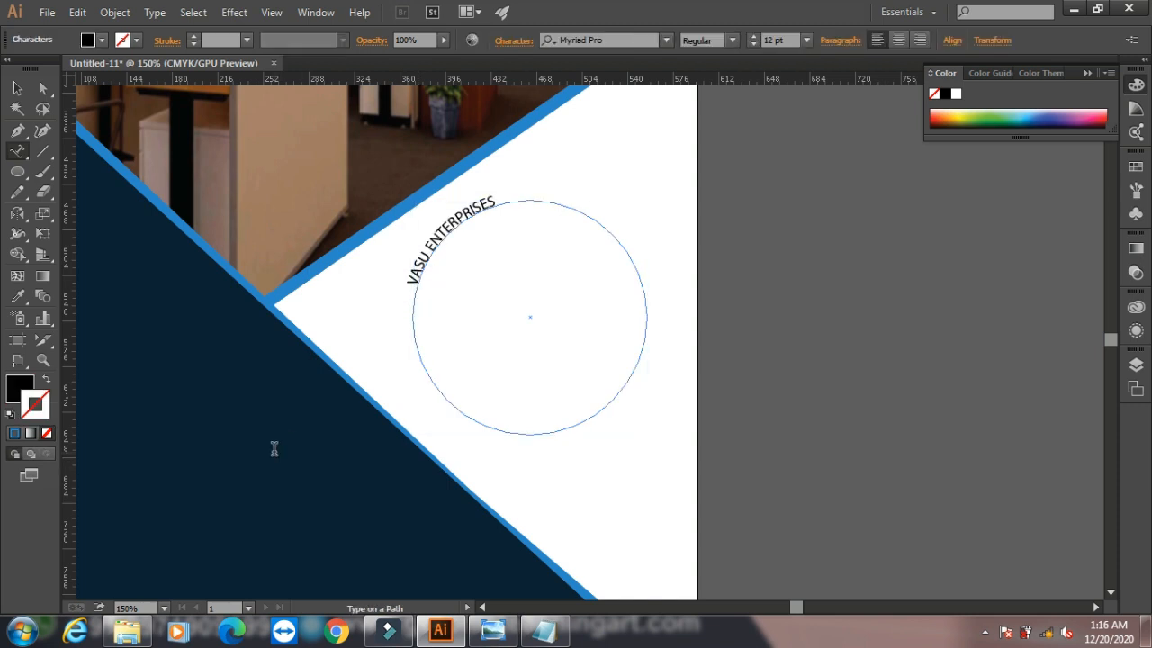
# Step: Set the VASU ENTERPRISES text on the circle to 18 pt and deselect it
pyautogui.moveTo(408, 290)
pyautogui.mouseDown()
pyautogui.moveTo(441, 243)
pyautogui.moveTo(412, 288)
pyautogui.moveTo(415, 275)
pyautogui.mouseUp()
pyautogui.click(415, 286)
pyautogui.click(155, 13)
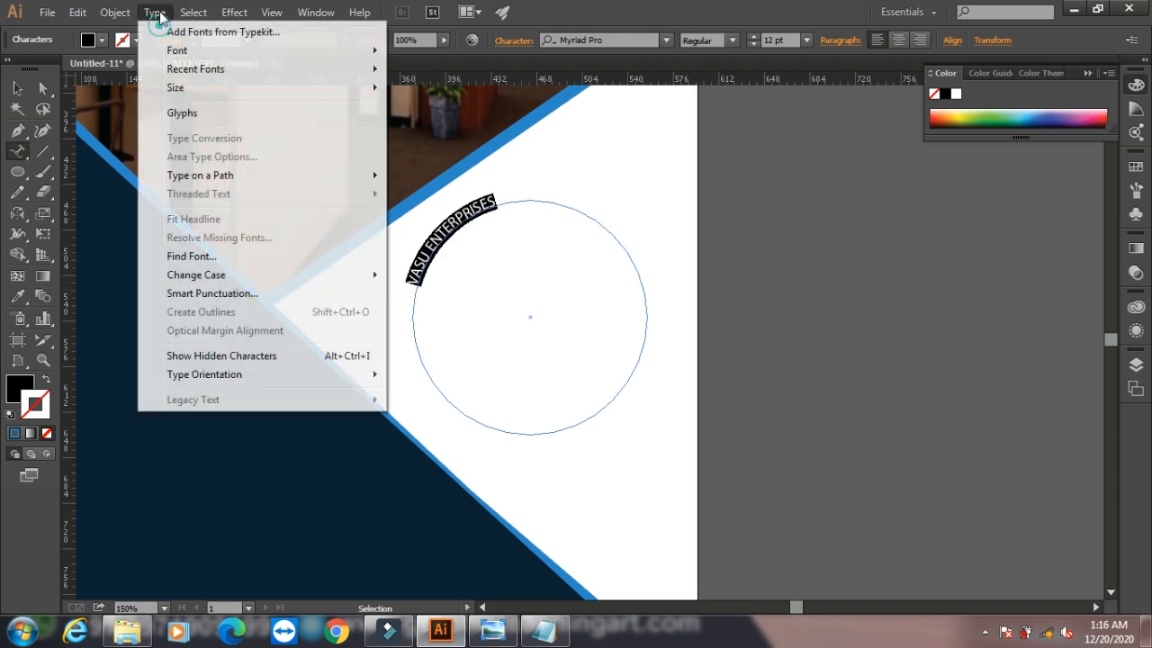
pyautogui.moveTo(283, 90)
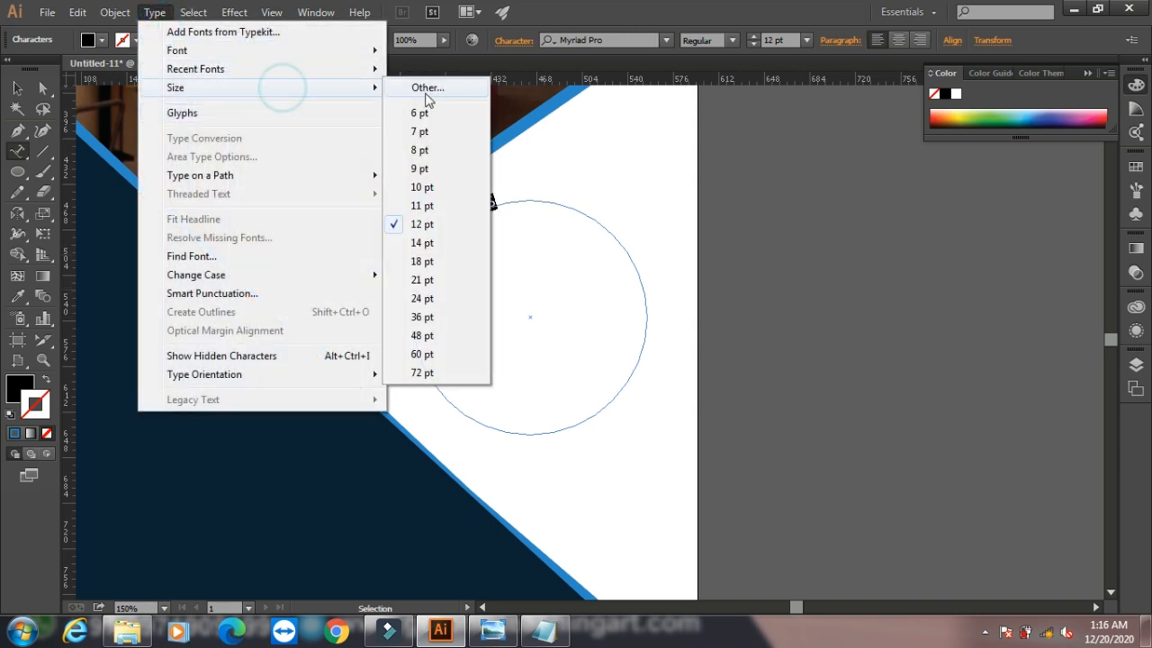
pyautogui.click(421, 261)
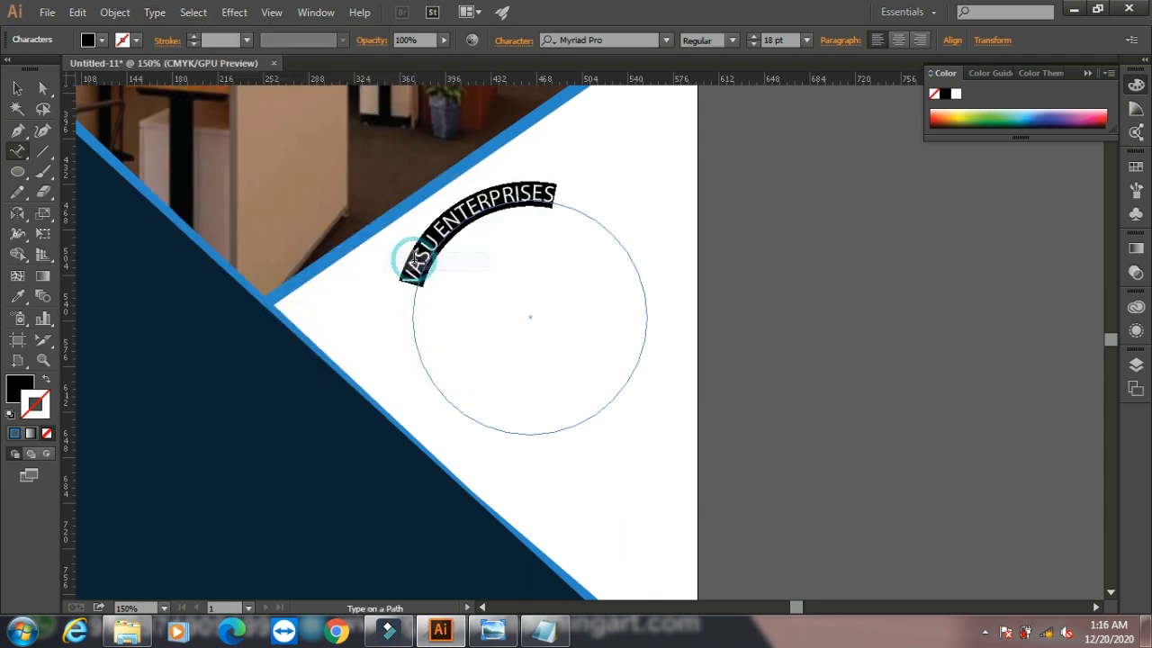
pyautogui.click(155, 12)
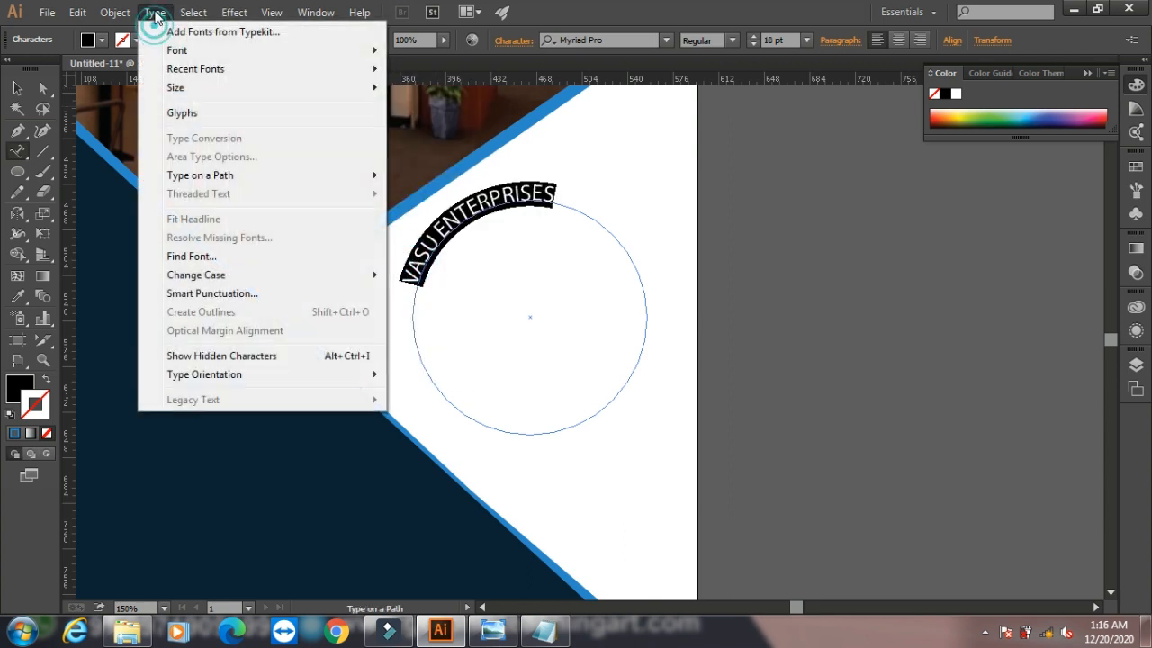
pyautogui.moveTo(214, 90)
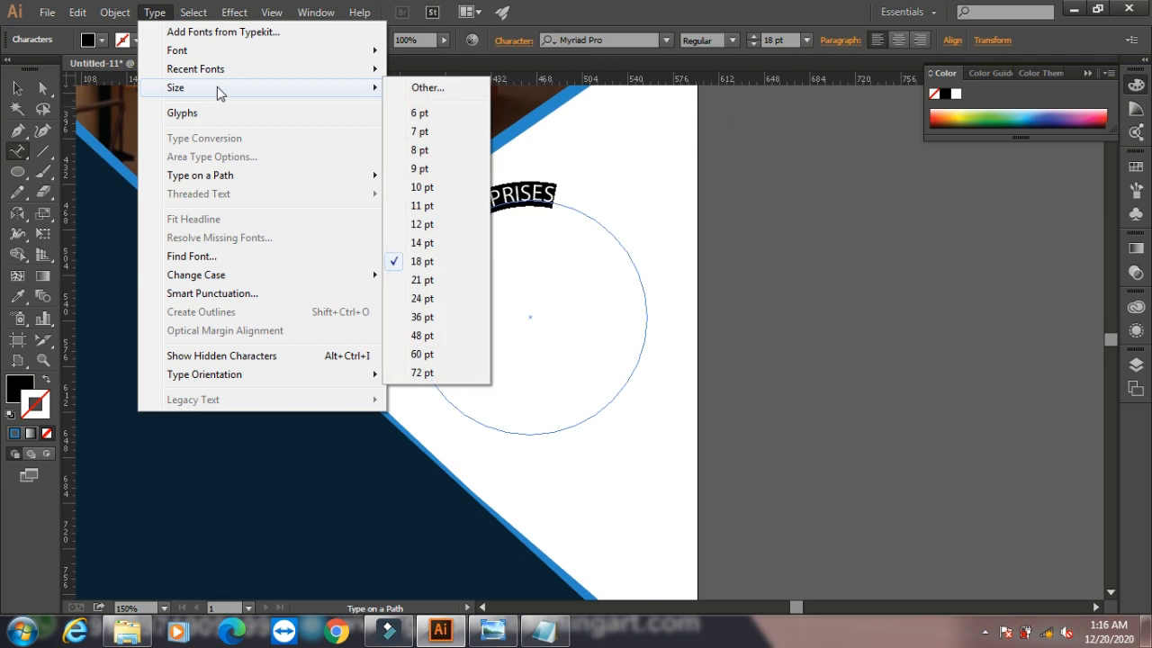
pyautogui.click(22, 87)
pyautogui.click(774, 254)
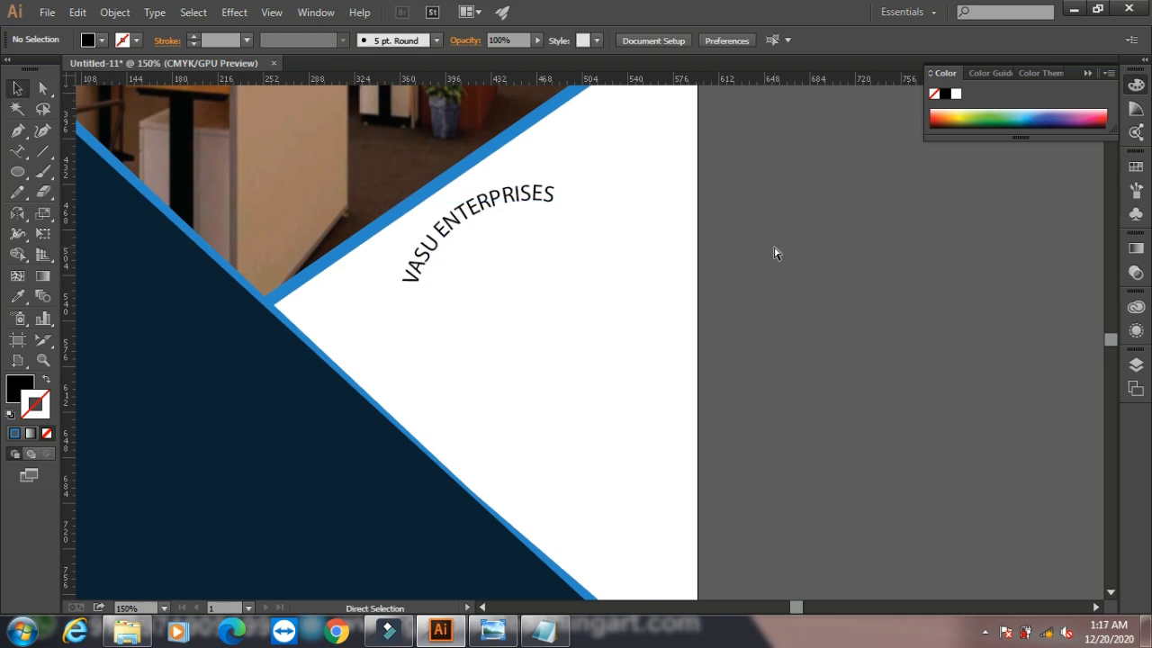
# Step: Show the character settings and change the whole VASU ENTERPRISES circle text to the Arial font
pyautogui.hotkey('ctrl', 't')
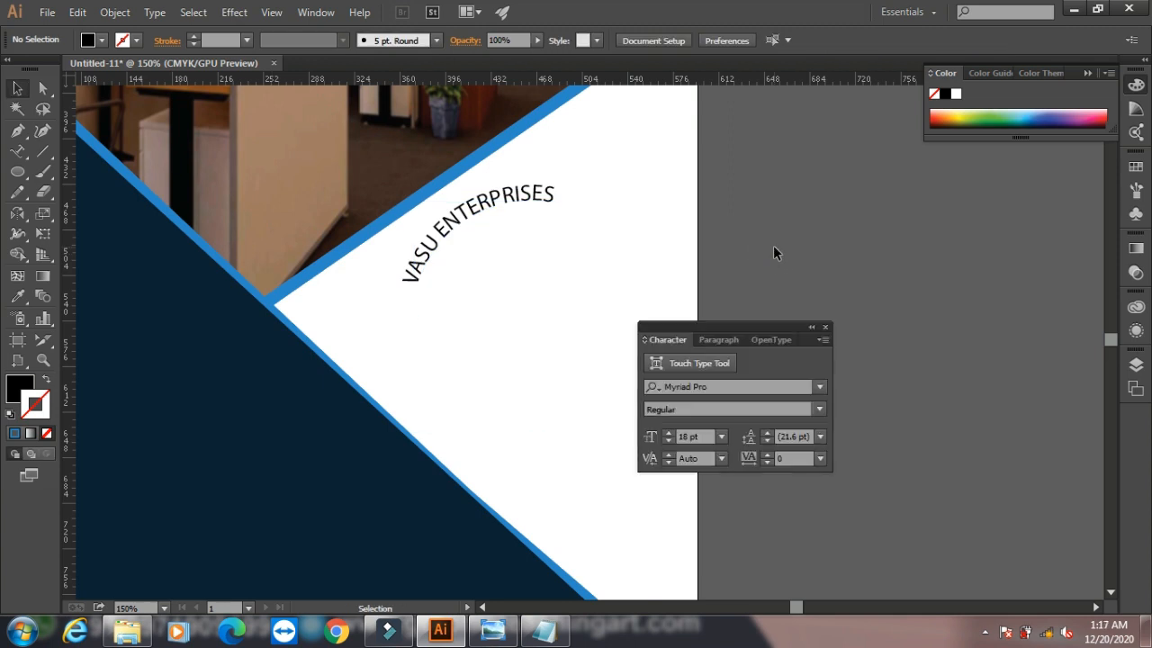
pyautogui.click(459, 221)
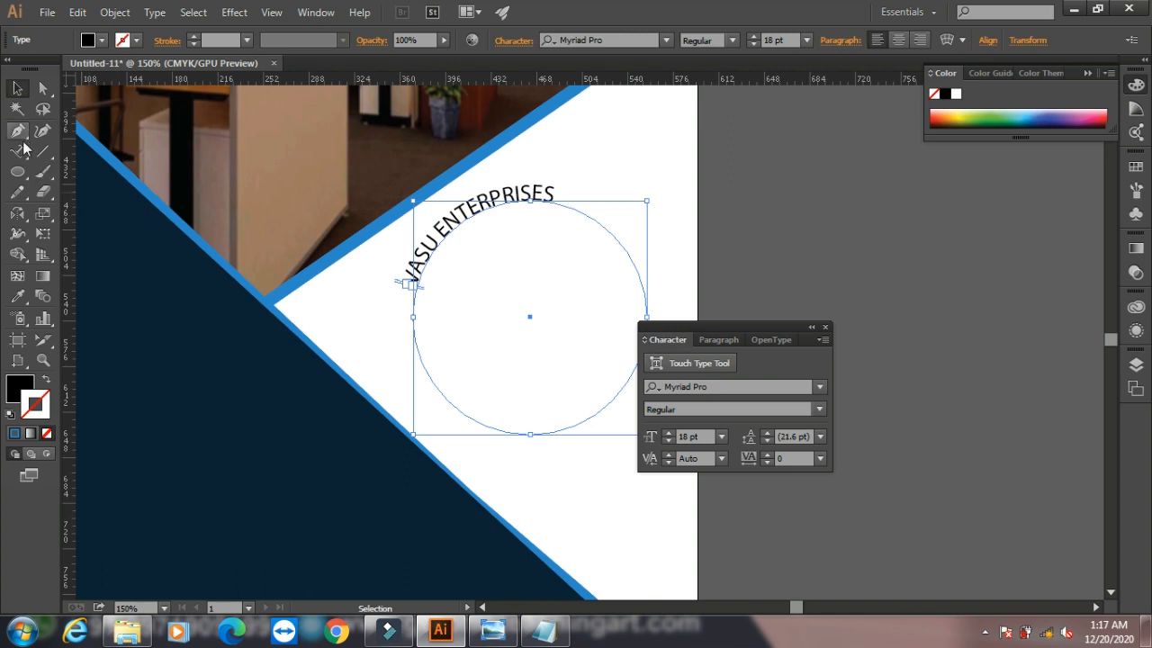
pyautogui.moveTo(15, 154); pyautogui.dragTo(55, 187)
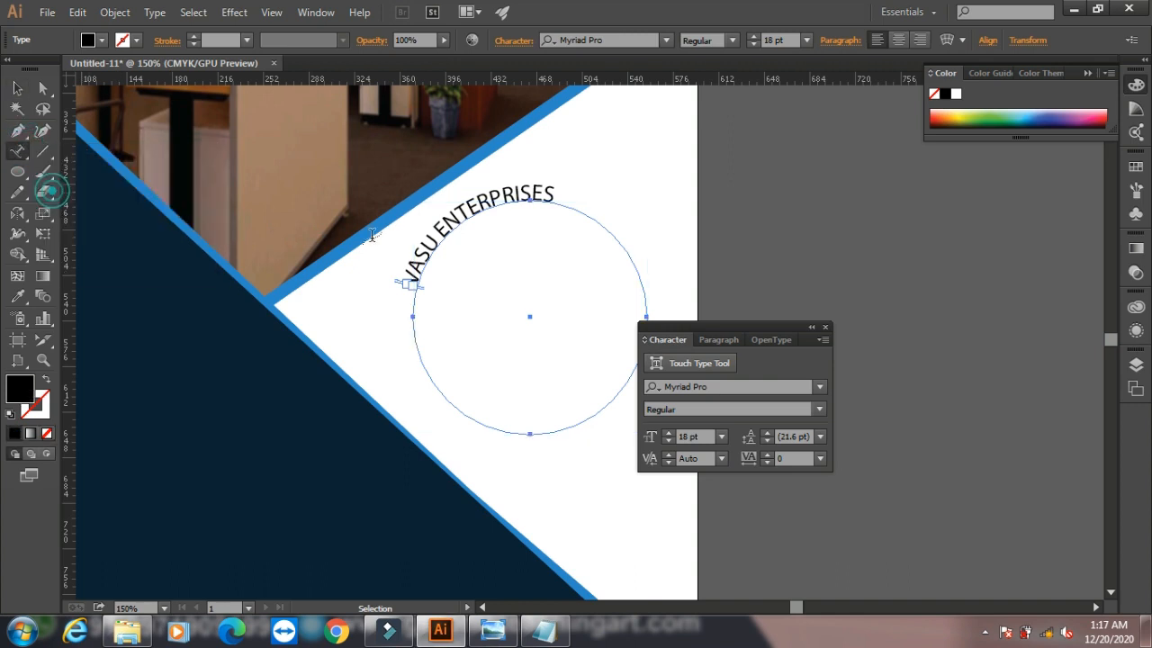
pyautogui.click(469, 214)
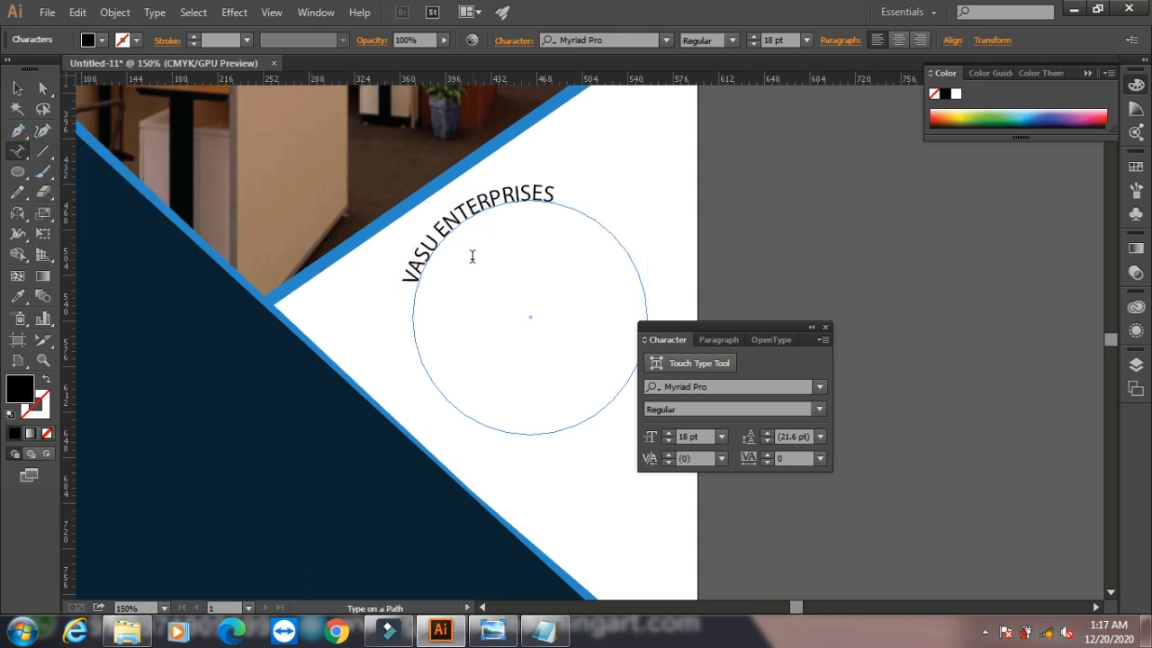
pyautogui.hotkey('ctrl', 'a')
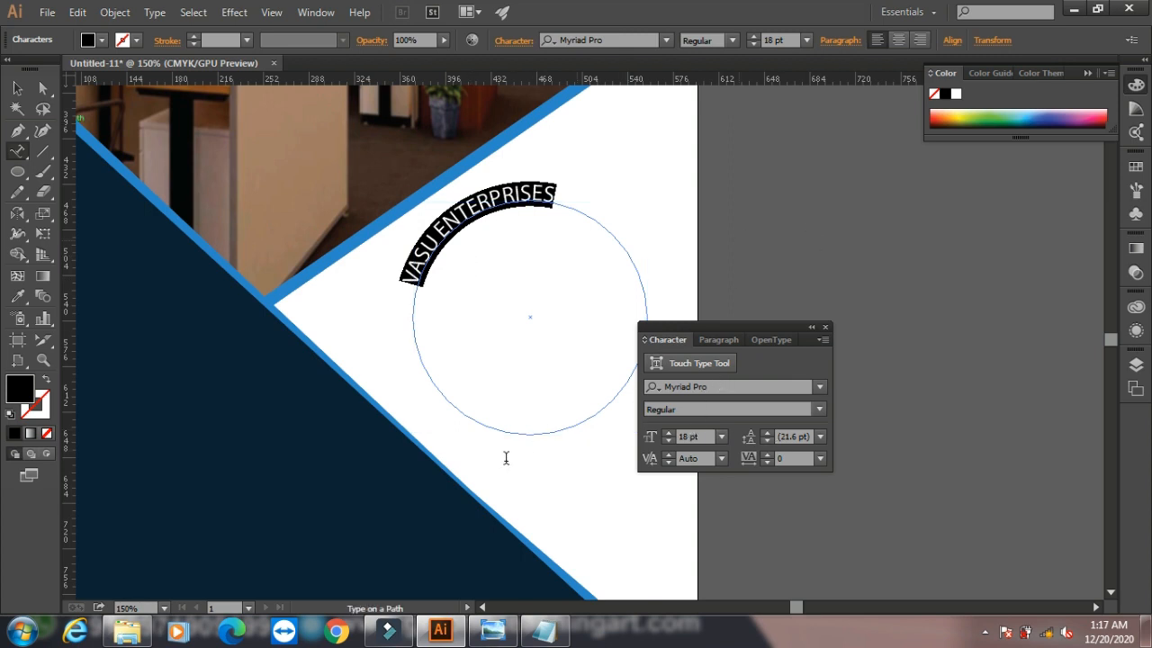
pyautogui.click(820, 413)
pyautogui.click(818, 407)
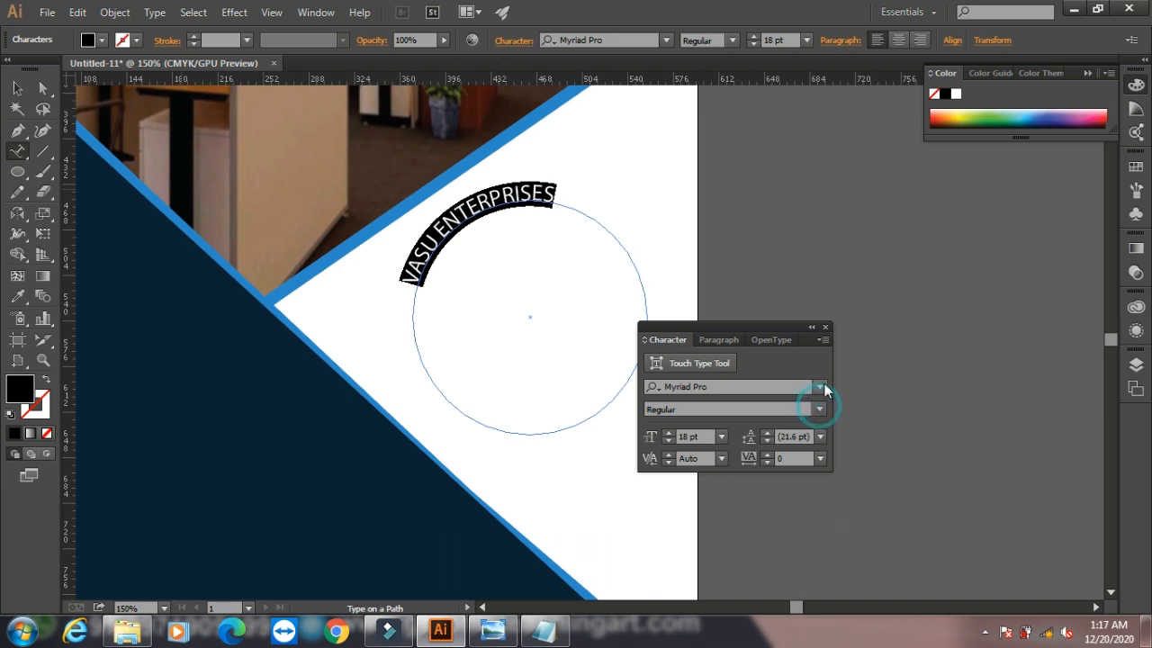
pyautogui.click(820, 387)
pyautogui.scroll(9, 725, 508)
pyautogui.scroll(15, 720, 509)
pyautogui.scroll(10, 715, 508)
pyautogui.scroll(-2, 711, 509)
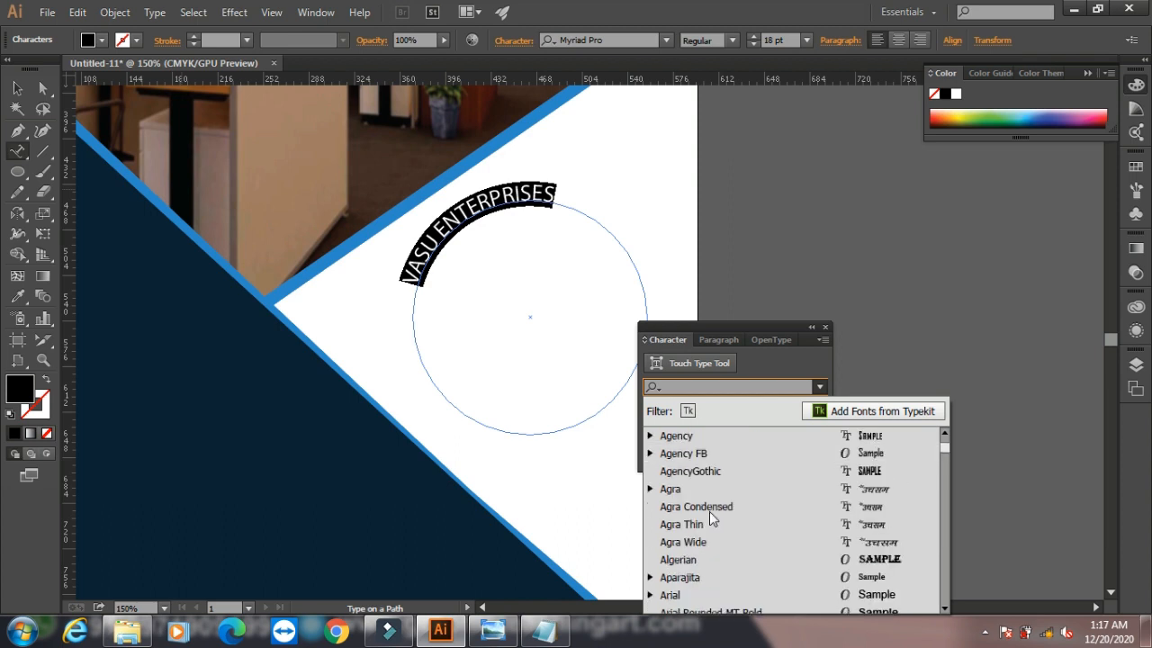
pyautogui.scroll(-2, 709, 511)
pyautogui.click(683, 484)
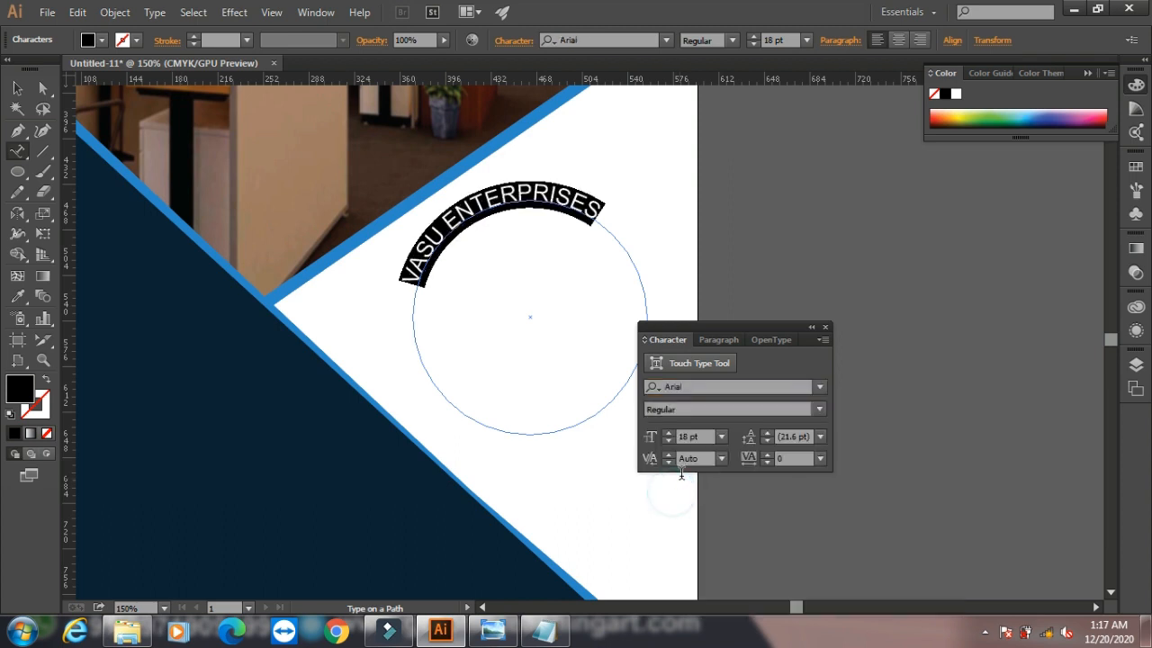
# Step: Set the circle text's font style to Bold and move the Character panel off the artboard
pyautogui.click(822, 409)
pyautogui.click(739, 479)
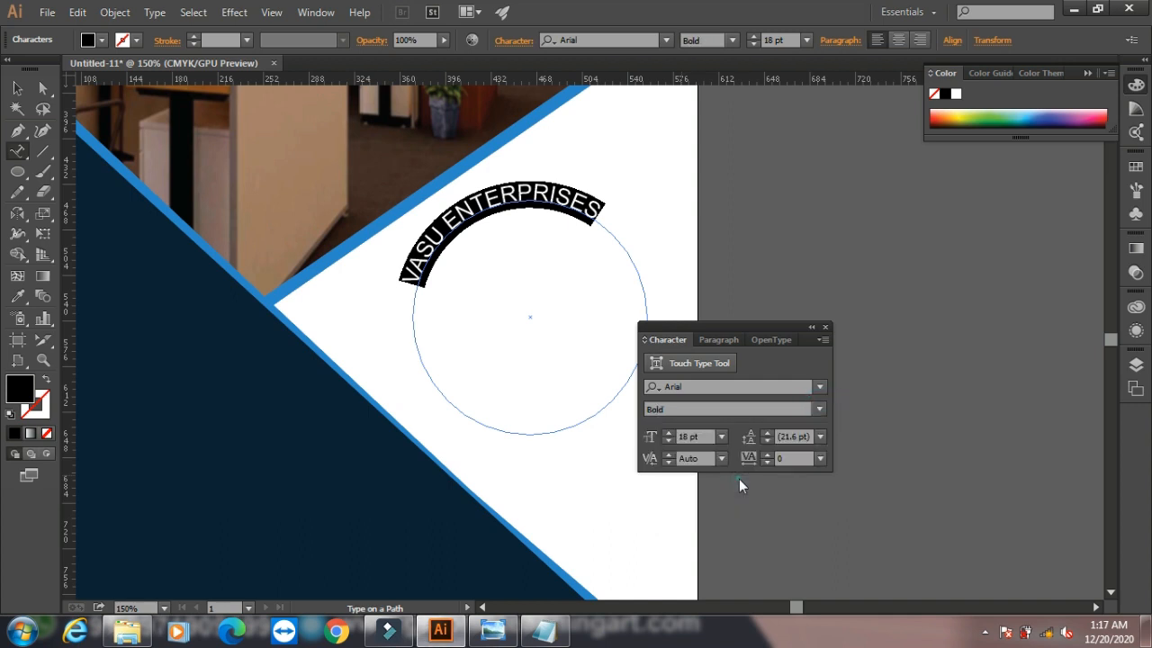
pyautogui.click(416, 290)
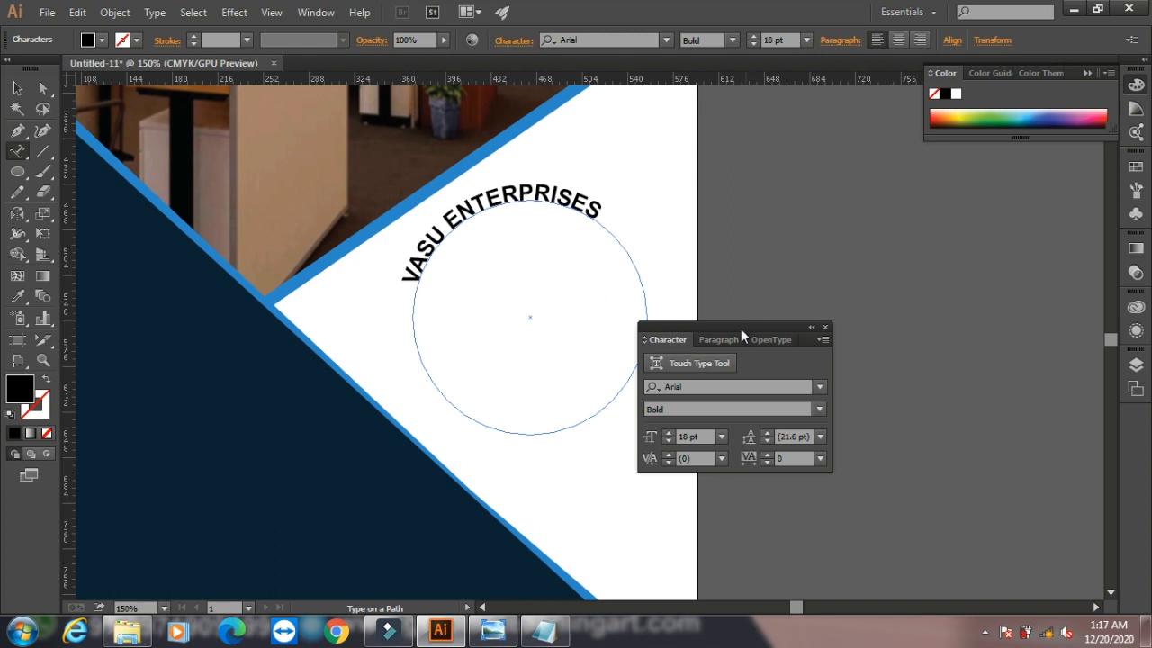
pyautogui.moveTo(741, 331); pyautogui.dragTo(840, 324)
# Step: Recolour only the word VASU in the circle text to a bright green fill
pyautogui.moveTo(445, 226); pyautogui.dragTo(408, 281)
pyautogui.moveTo(436, 230); pyautogui.dragTo(407, 279)
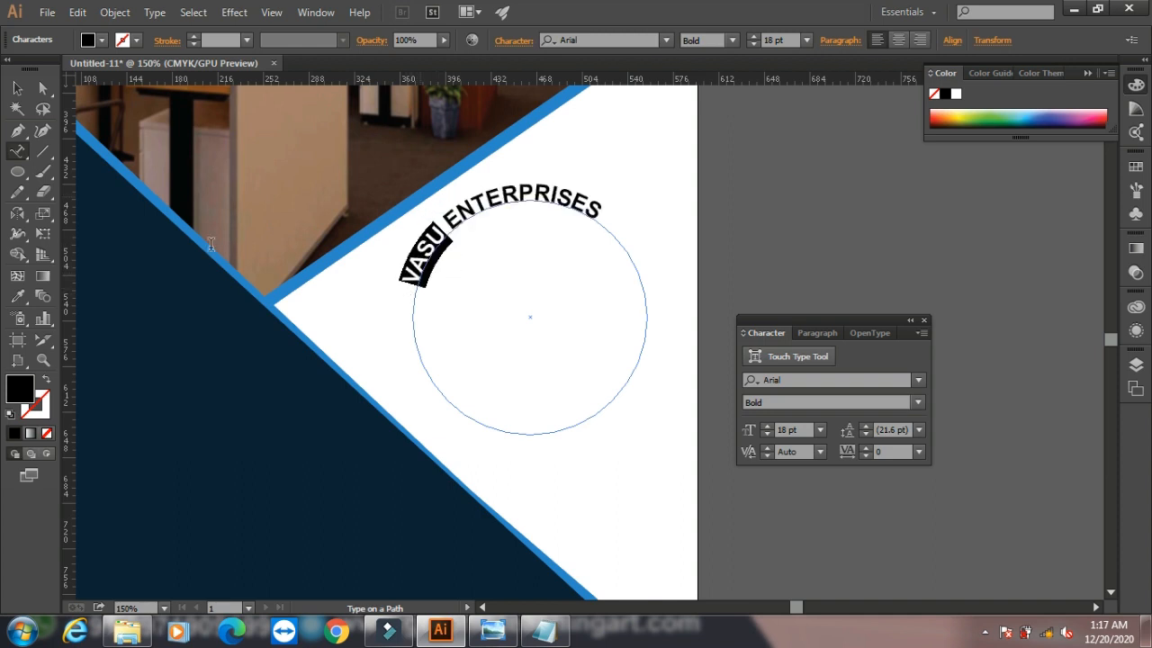
pyautogui.doubleClick(22, 393)
pyautogui.moveTo(415, 495)
pyautogui.mouseDown()
pyautogui.moveTo(417, 477)
pyautogui.moveTo(427, 489)
pyautogui.mouseUp()
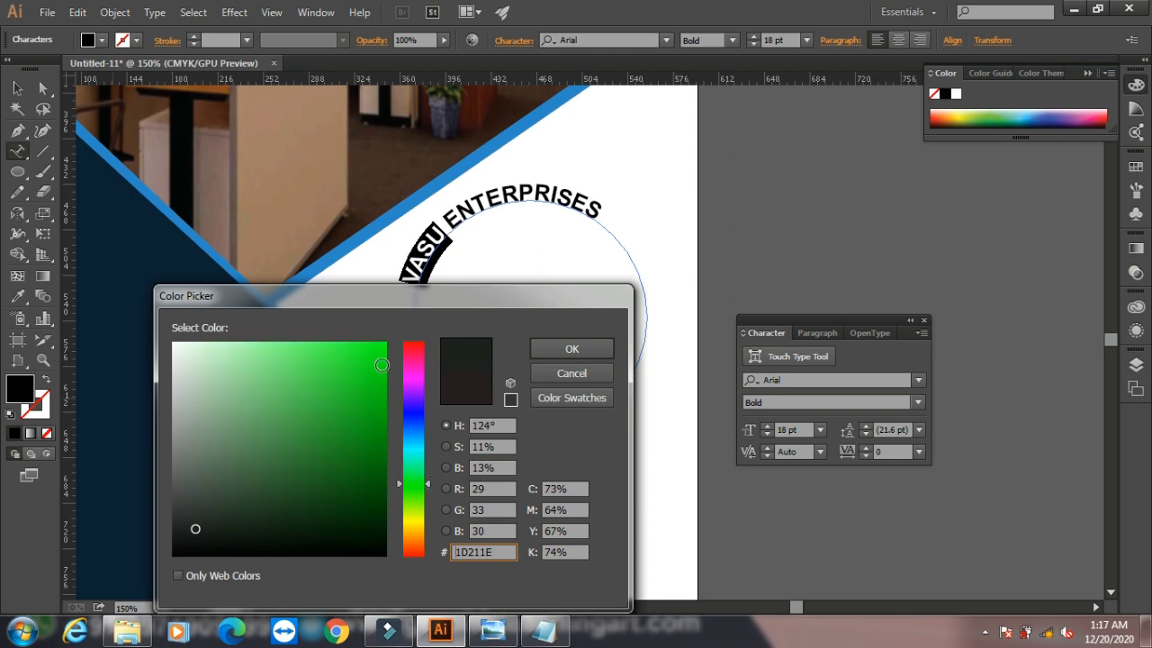
pyautogui.click(382, 364)
pyautogui.click(572, 348)
# Step: Recolour the word ENTERPRISES in the circle text to light blue 0BB5DD
pyautogui.moveTo(447, 229); pyautogui.dragTo(610, 212)
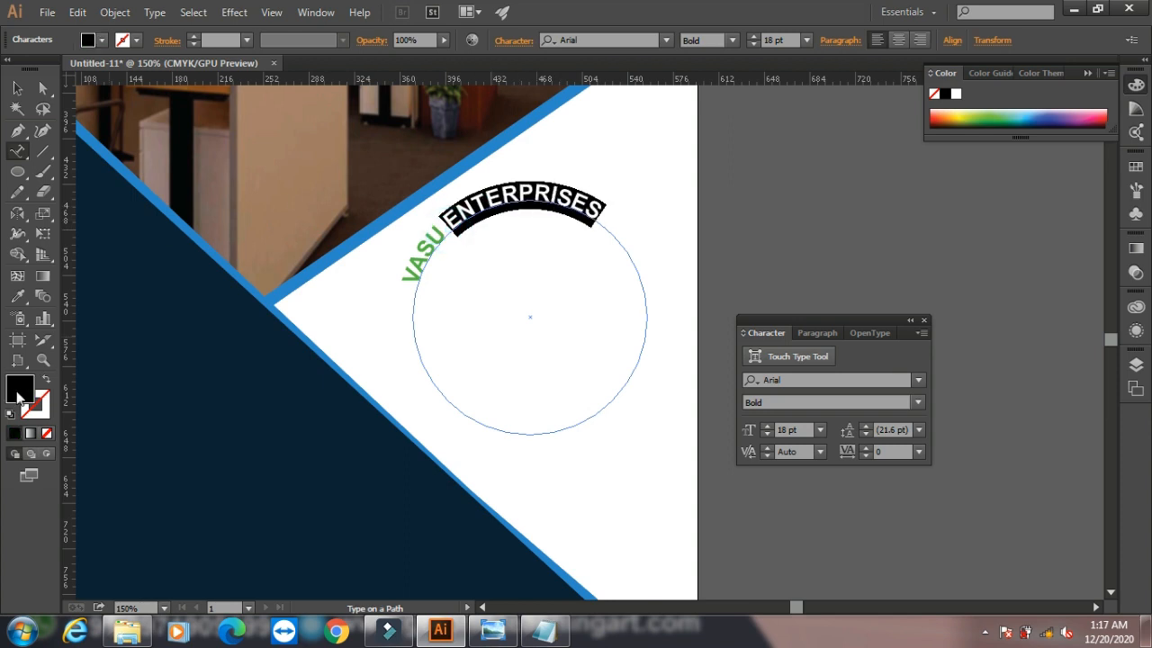
pyautogui.doubleClick(19, 392)
pyautogui.moveTo(407, 424); pyautogui.dragTo(410, 442)
pyautogui.click(376, 370)
pyautogui.click(572, 350)
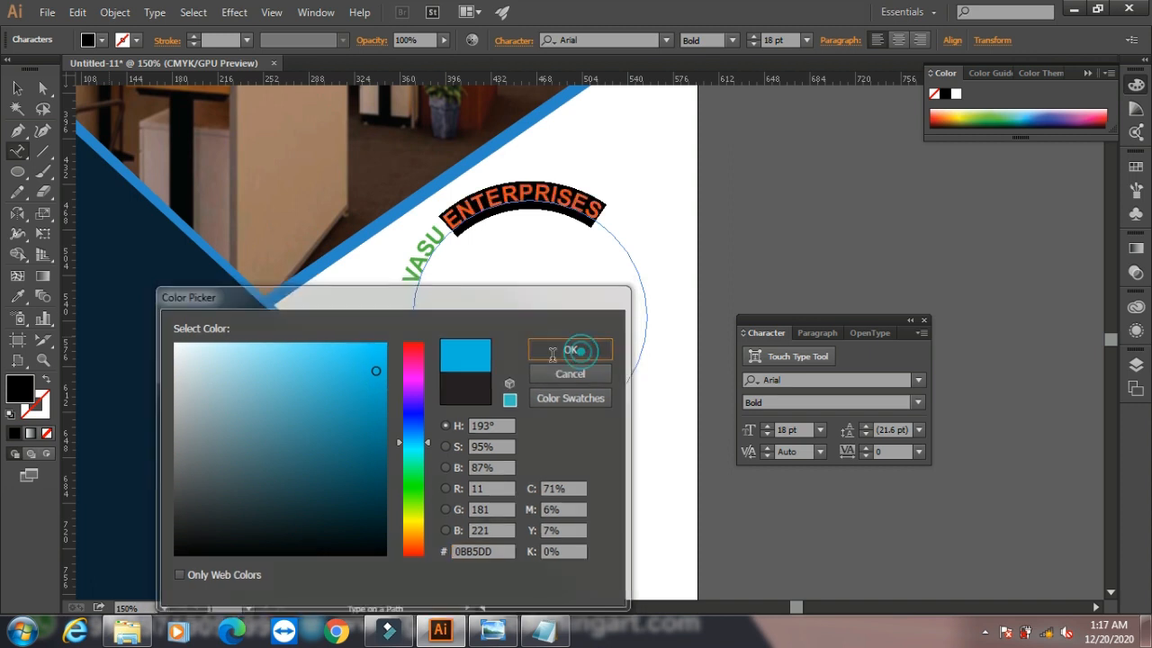
# Step: Slide the VASU ENTERPRISES text clockwise along its path until it is centred over the top of the circle
pyautogui.click(18, 88)
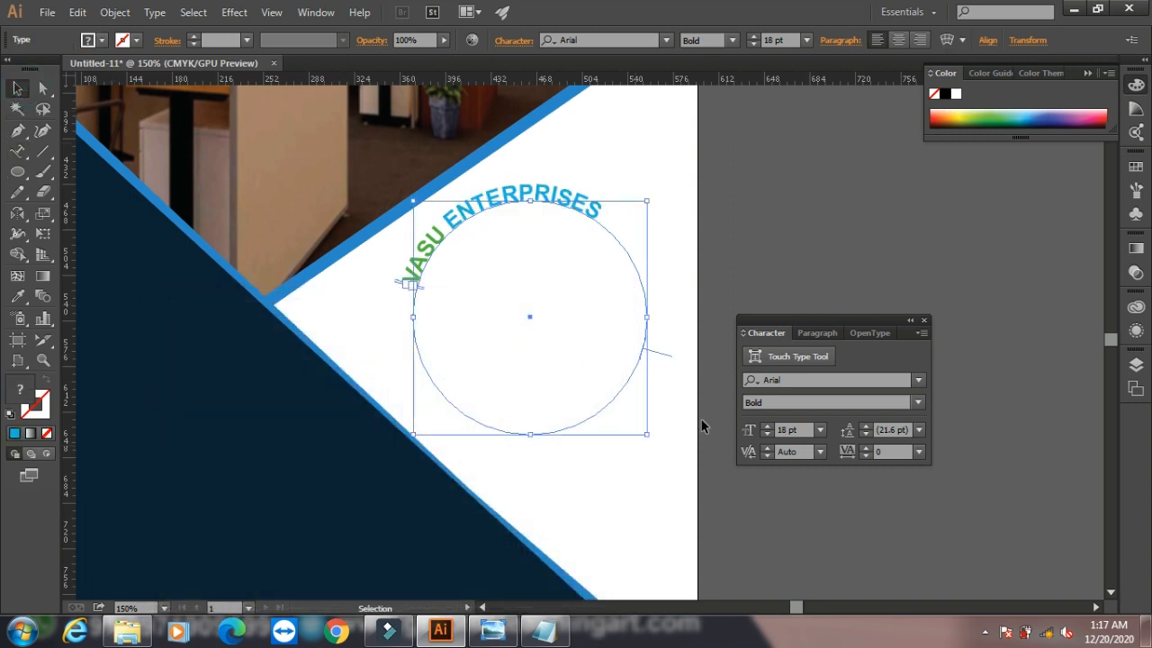
pyautogui.moveTo(663, 358); pyautogui.dragTo(629, 398)
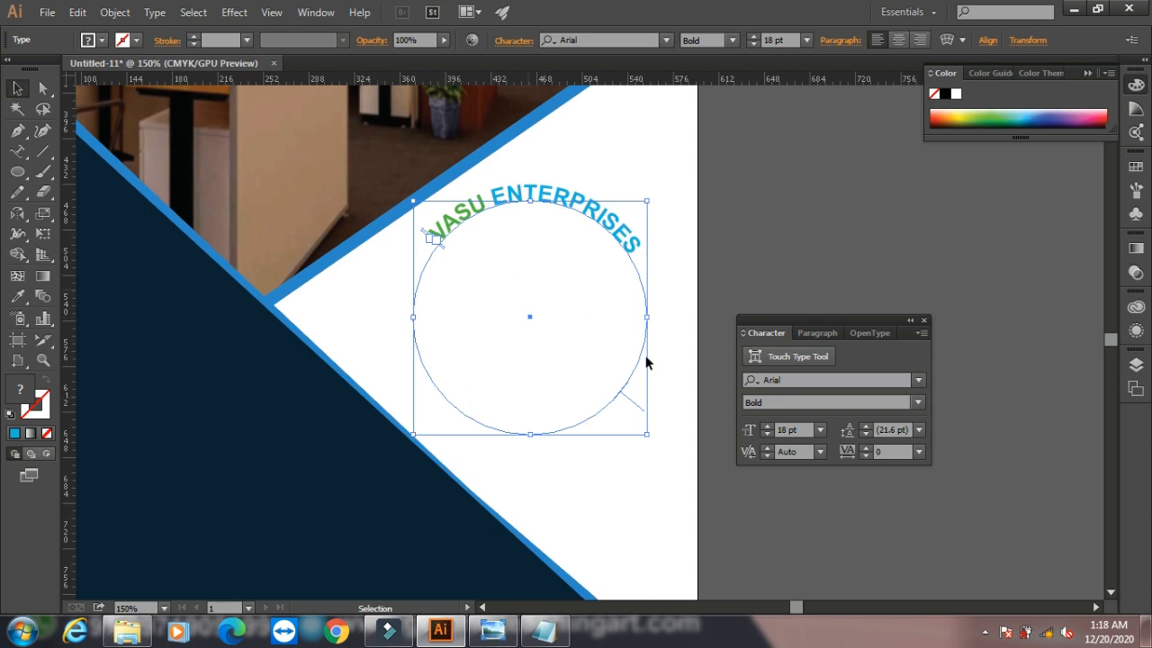
pyautogui.press('a')
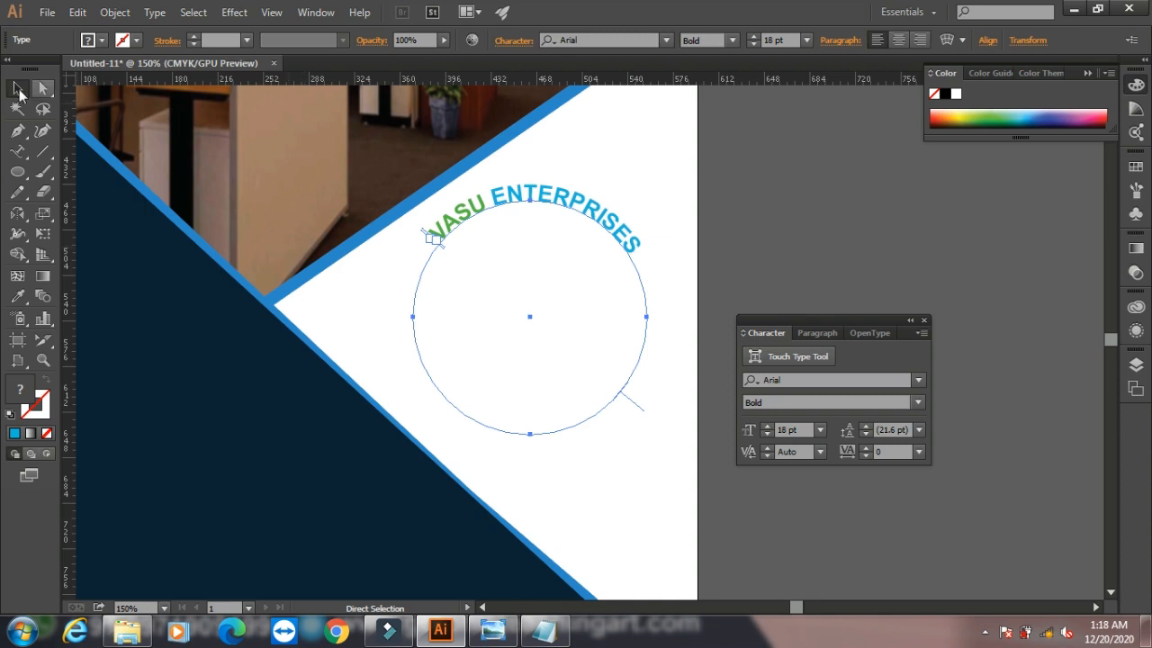
# Step: Hide the original VASU ENTERPRISES circle text and paste a duplicate of it in front
pyautogui.click(115, 13)
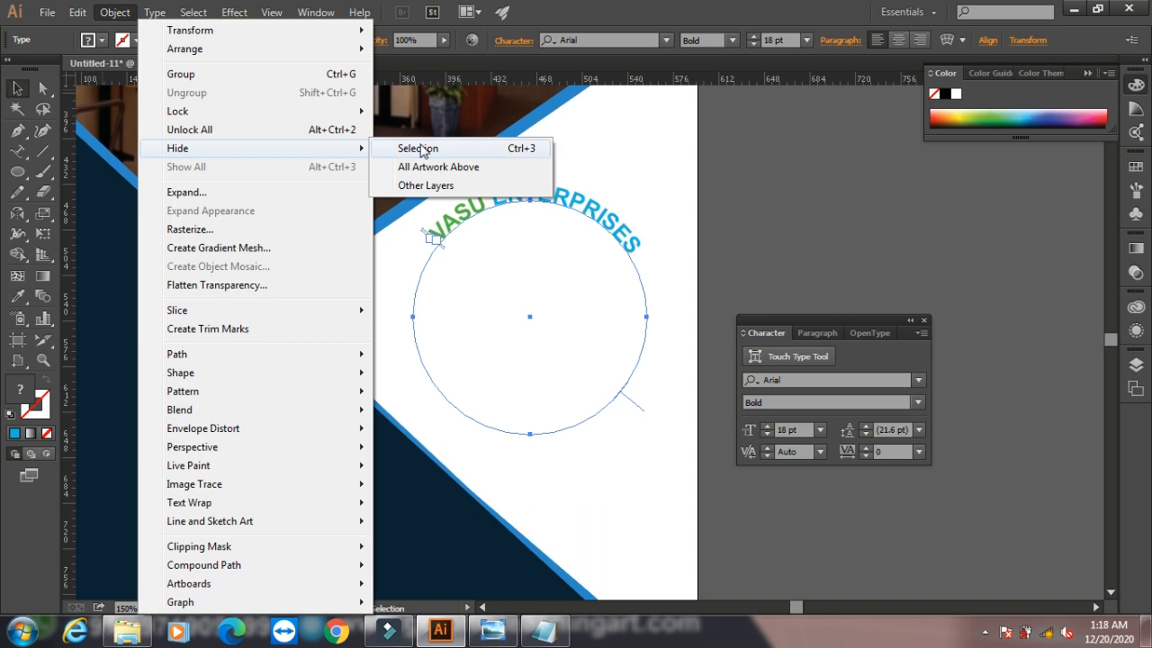
pyautogui.click(430, 149)
pyautogui.click(78, 13)
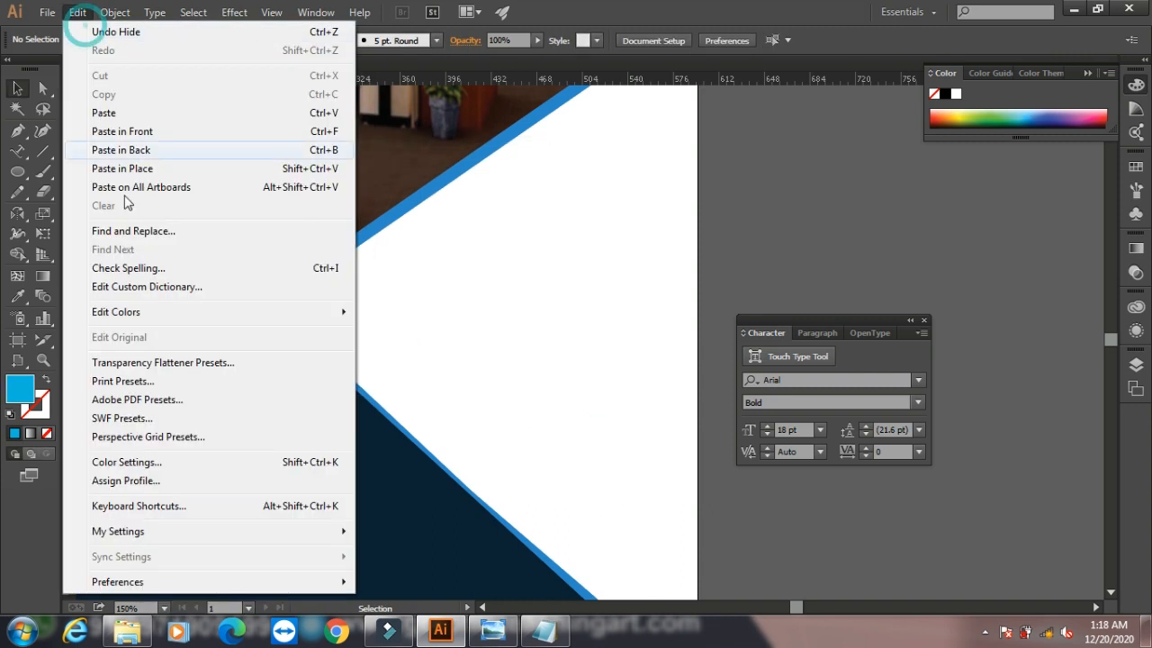
pyautogui.click(122, 132)
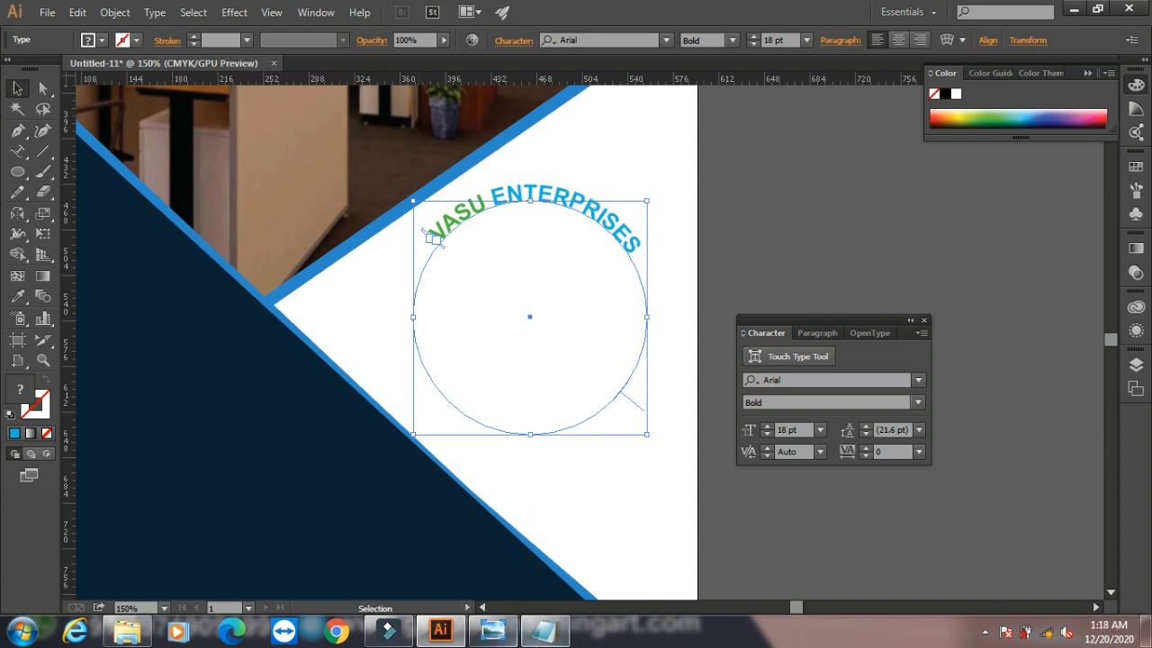
# Step: Switch to Notepad, copy the line ENGINEERS & CONTRACTOR, and return to Illustrator
pyautogui.click(543, 631)
pyautogui.moveTo(256, 66); pyautogui.dragTo(7, 64)
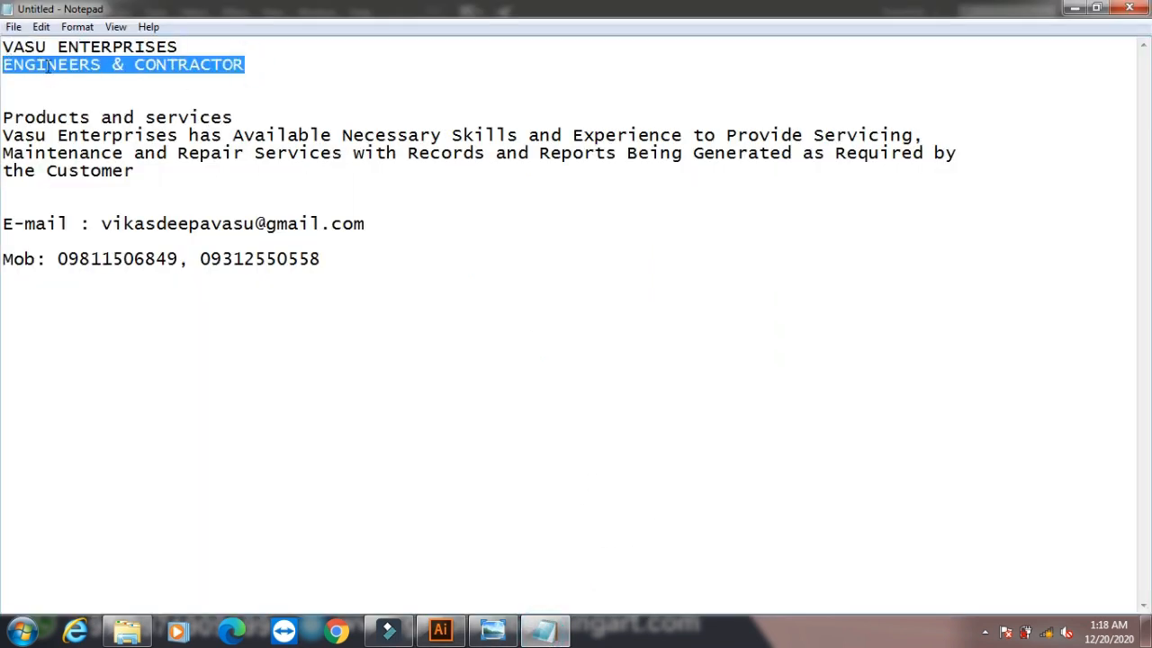
pyautogui.rightClick(47, 68)
pyautogui.click(118, 122)
pyautogui.click(1074, 8)
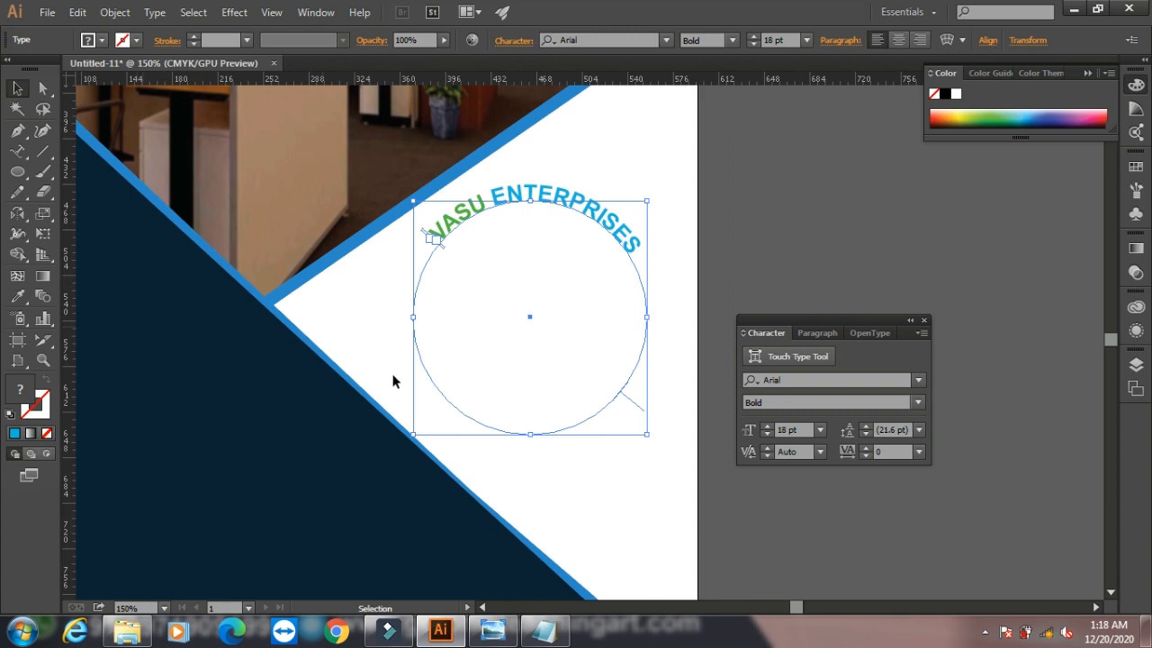
# Step: Replace all the text on the duplicated circle path with the copied ENGINEERS & CONTRACTOR line
pyautogui.click(16, 155)
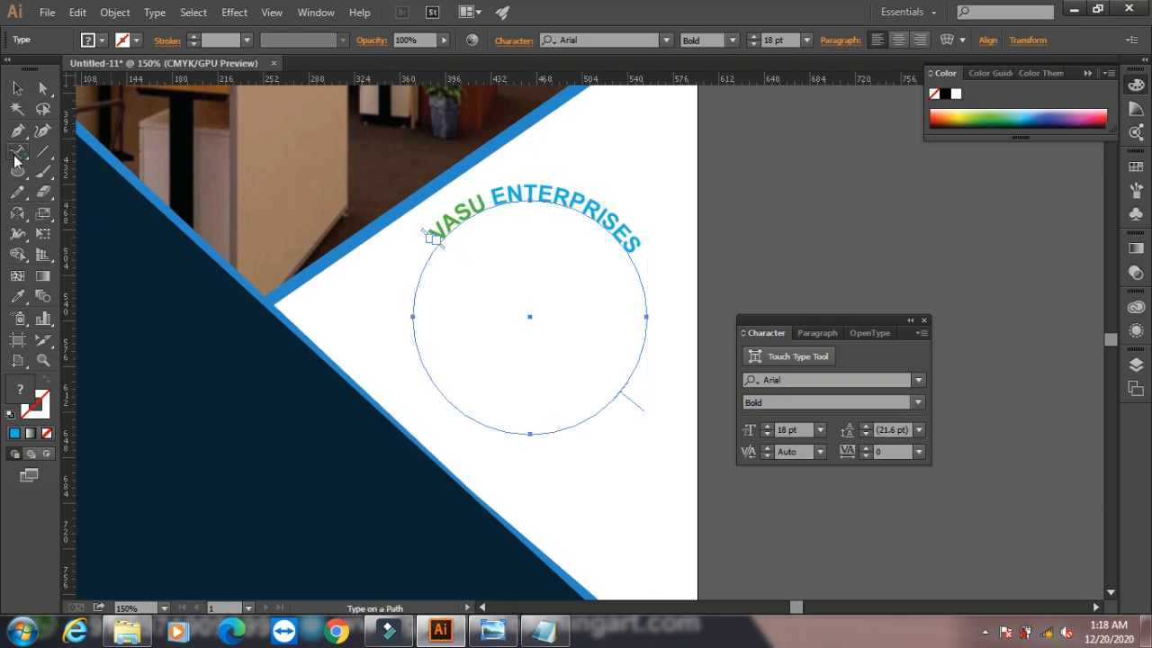
pyautogui.click(605, 222)
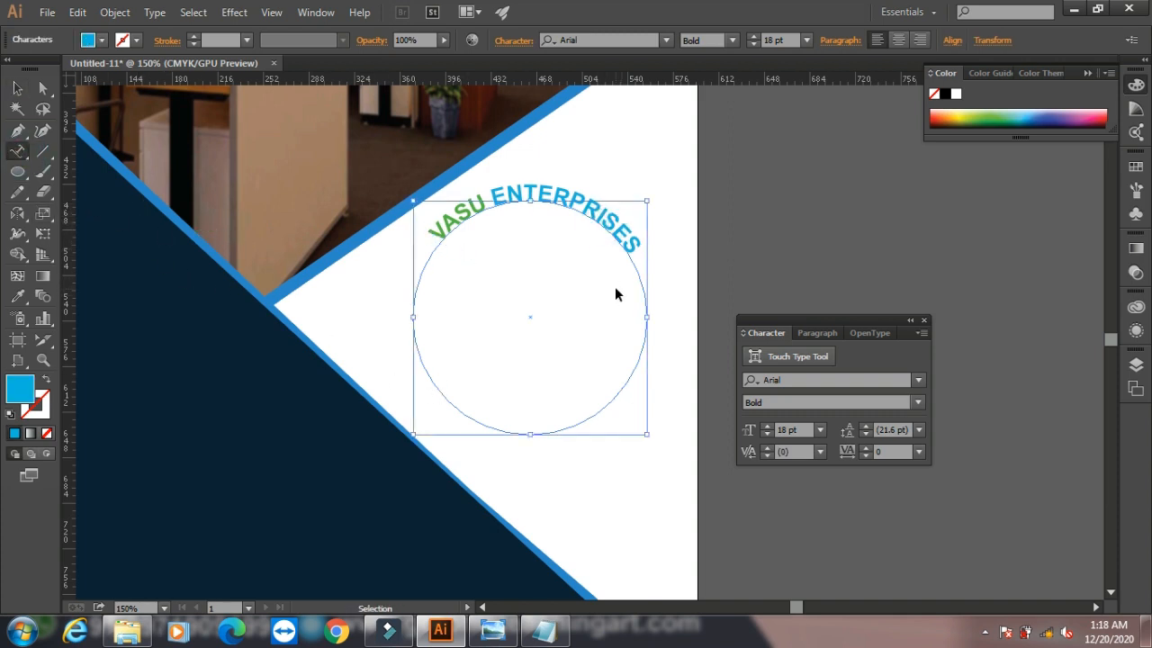
pyautogui.hotkey('ctrl', 'a')
pyautogui.hotkey('ctrl', 'v')
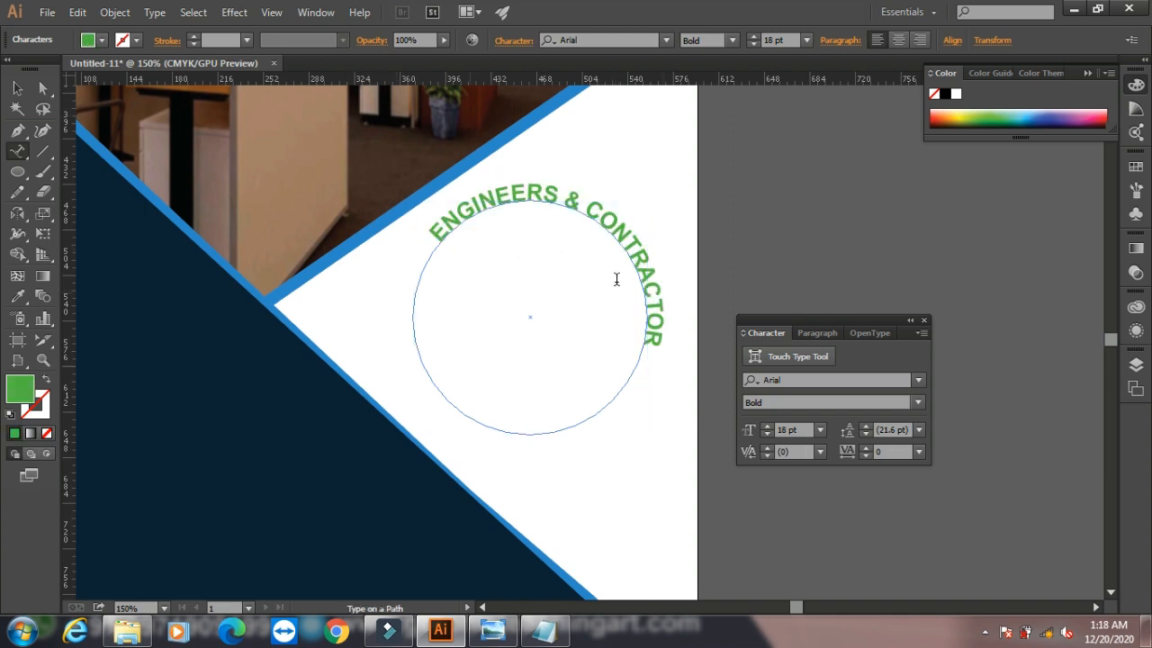
pyautogui.click(17, 87)
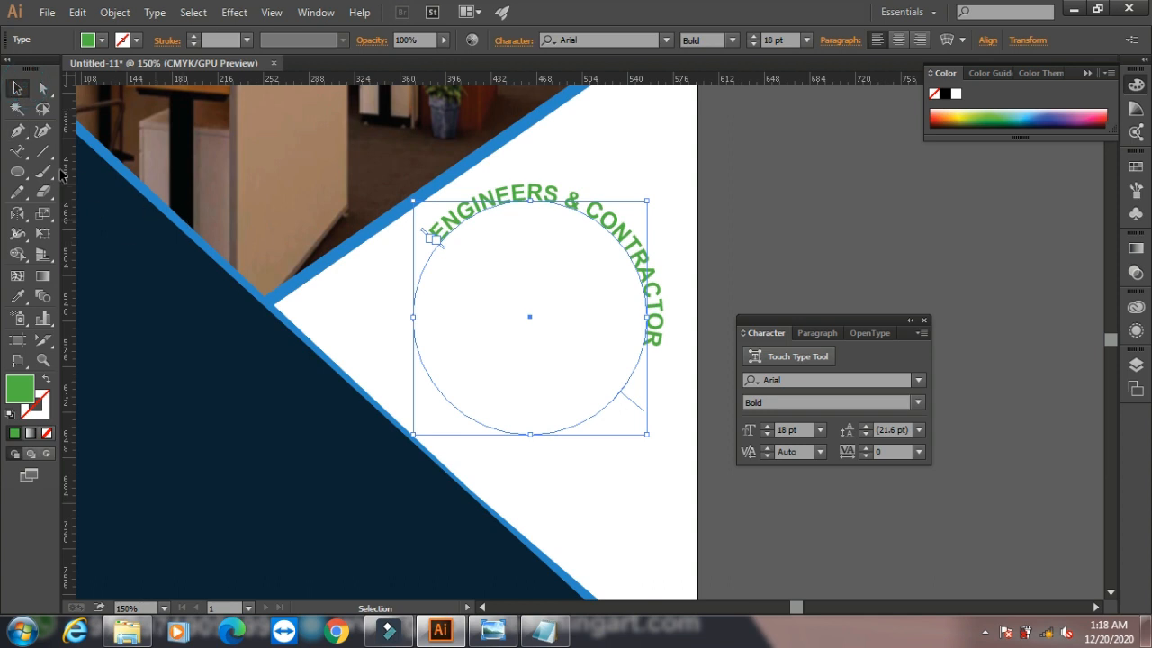
# Step: Flip the ENGINEERS & CONTRACTOR text to the inner side of its circle in Type on a Path Options with preview enabled
pyautogui.click(150, 16)
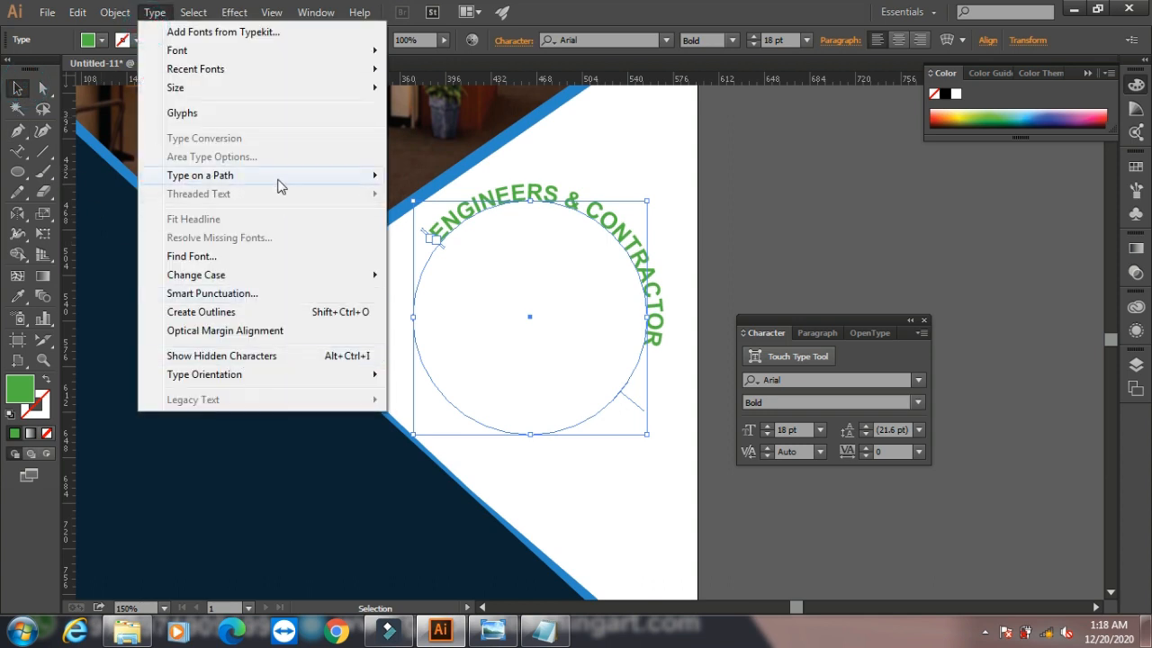
pyautogui.moveTo(385, 184)
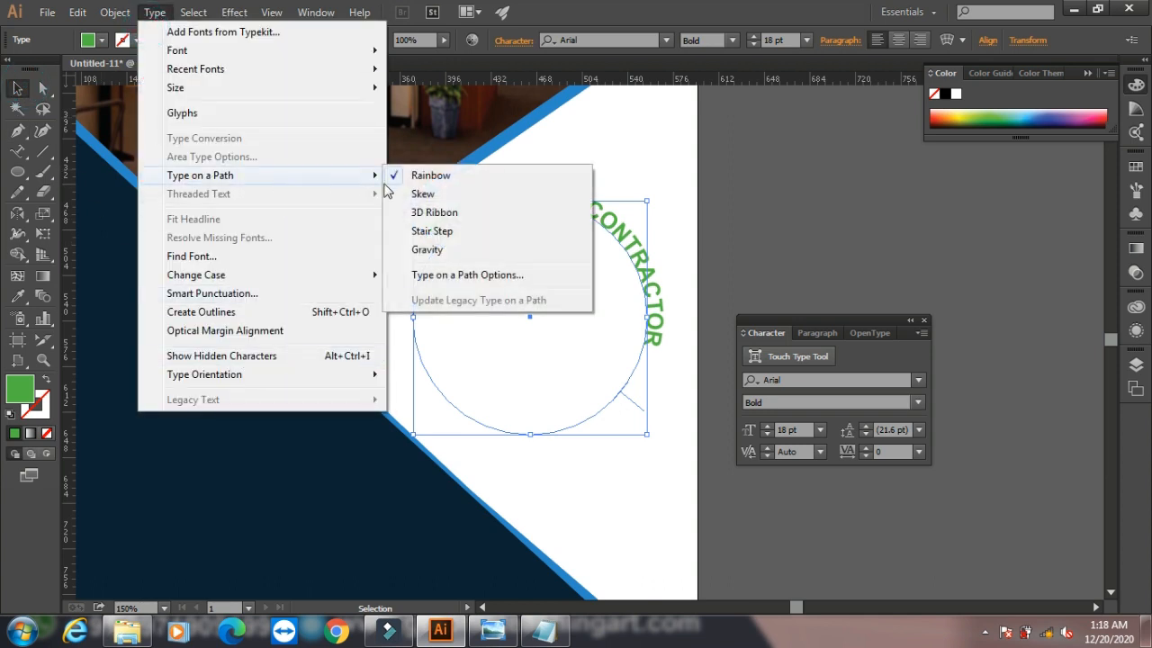
pyautogui.click(450, 276)
pyautogui.moveTo(558, 162); pyautogui.dragTo(853, 115)
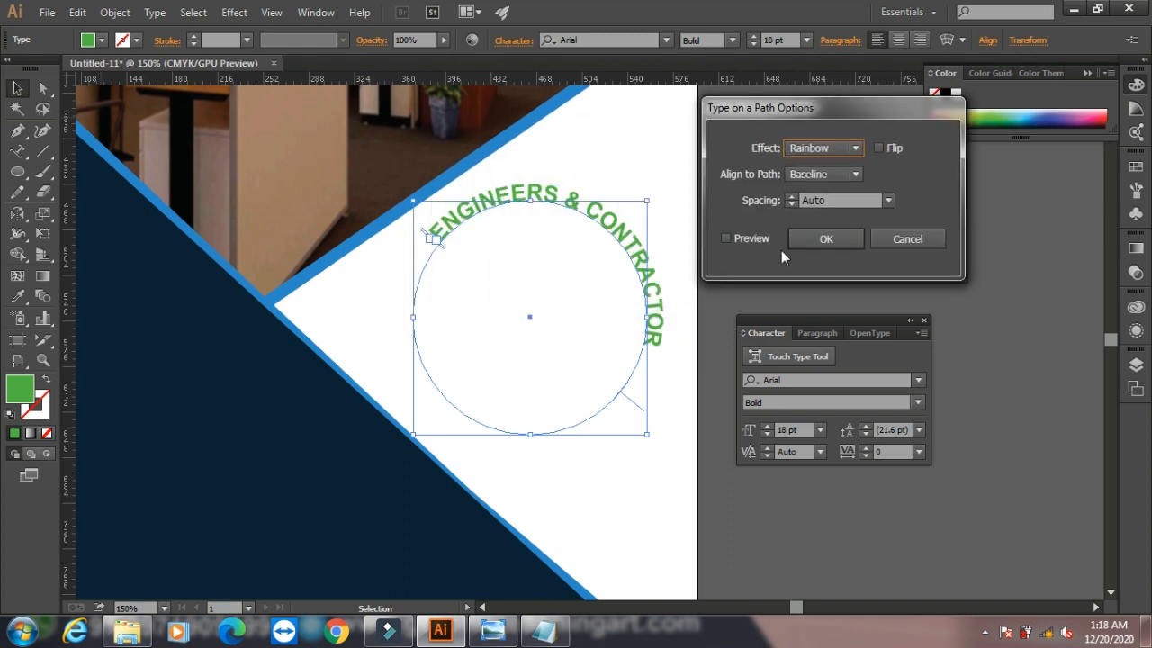
pyautogui.click(878, 148)
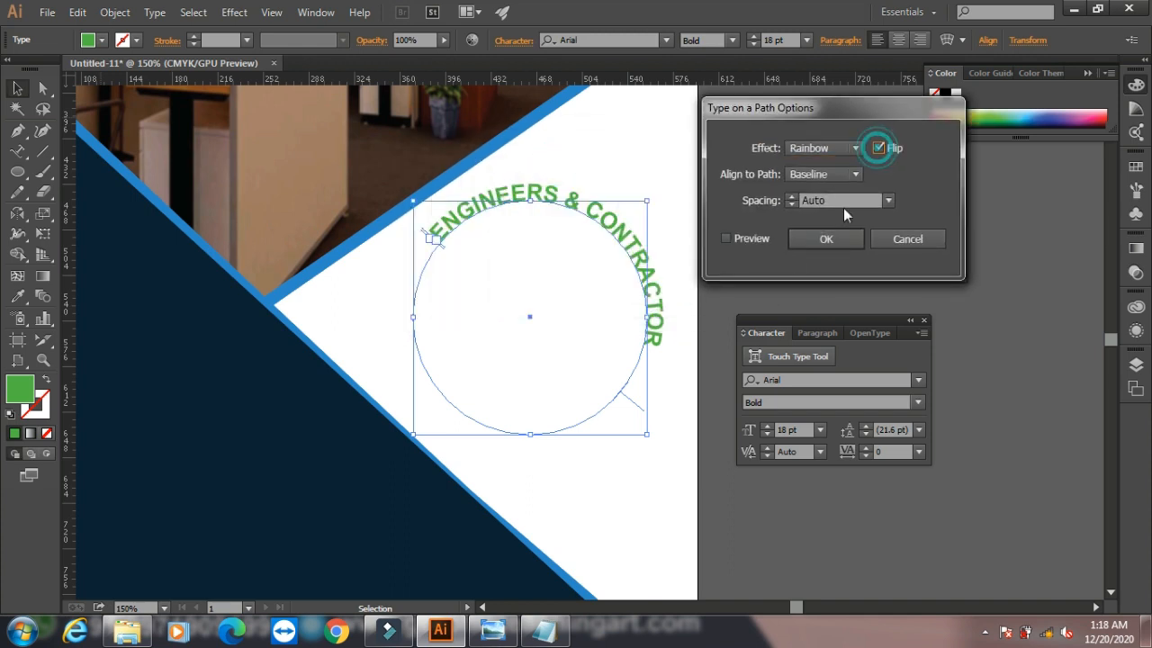
pyautogui.click(746, 239)
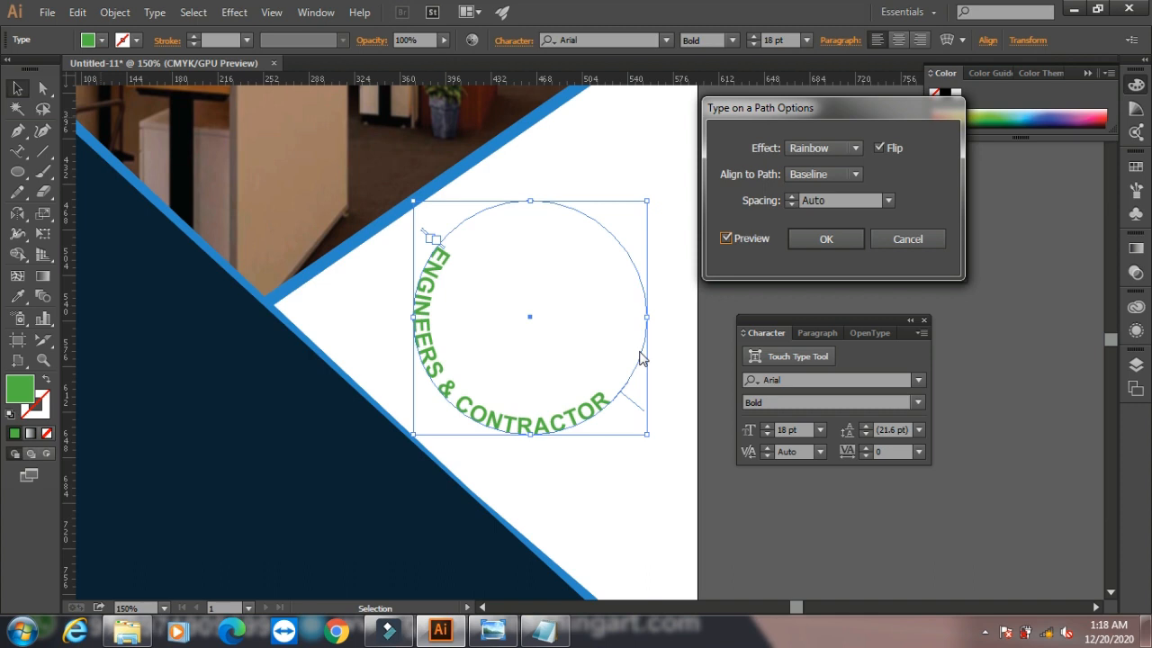
# Step: Align the flipped text to the path by Ascender and slide it counterclockwise until it is centred under the bottom of the circle
pyautogui.click(823, 175)
pyautogui.click(815, 225)
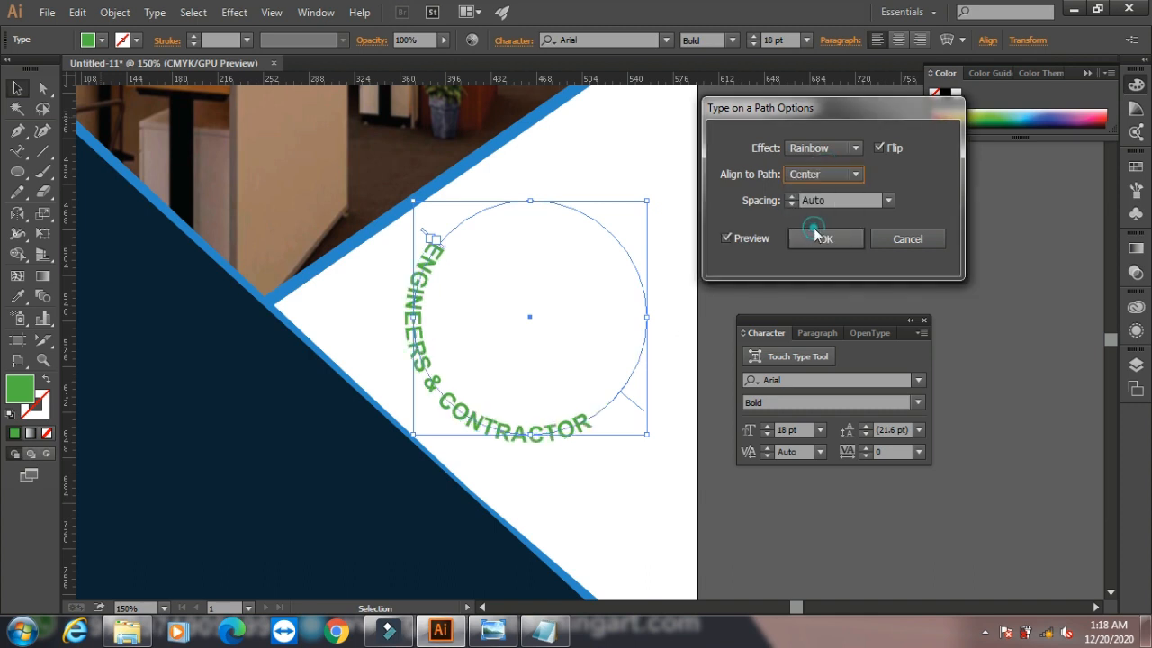
pyautogui.click(822, 174)
pyautogui.click(812, 212)
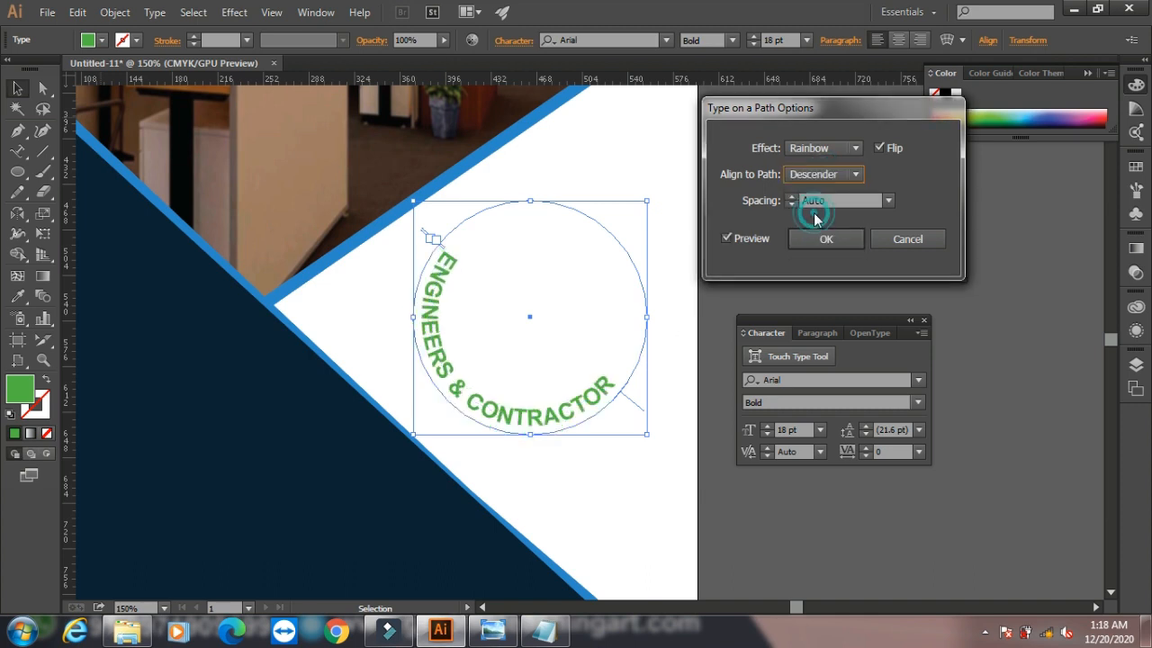
pyautogui.click(812, 177)
pyautogui.click(813, 172)
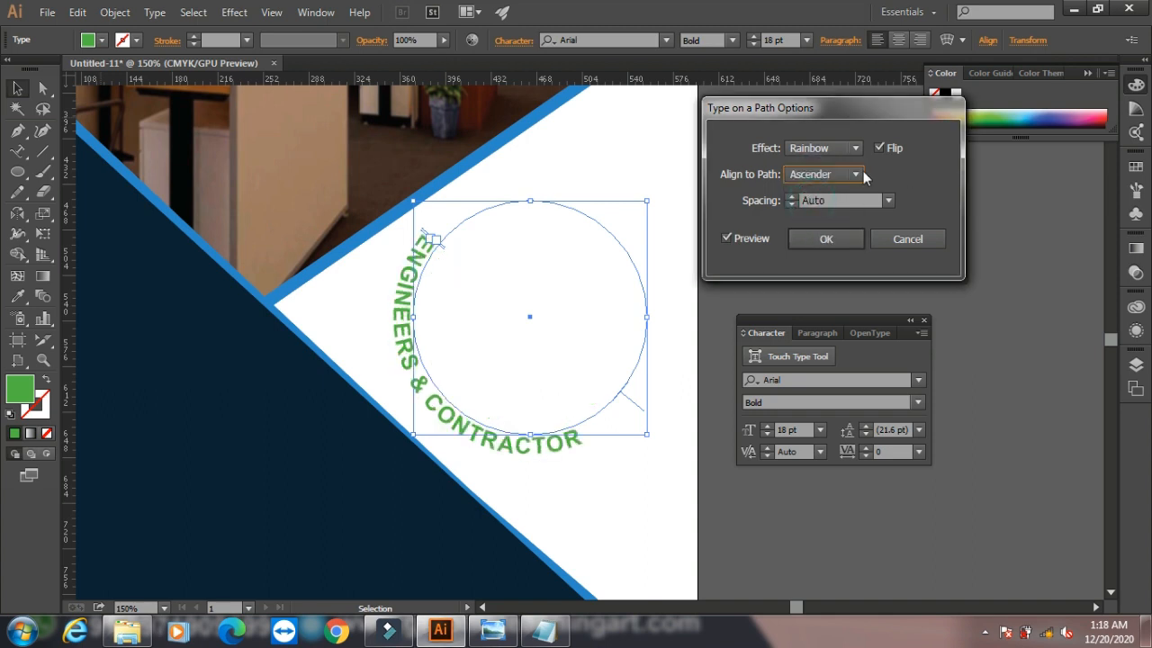
pyautogui.click(828, 238)
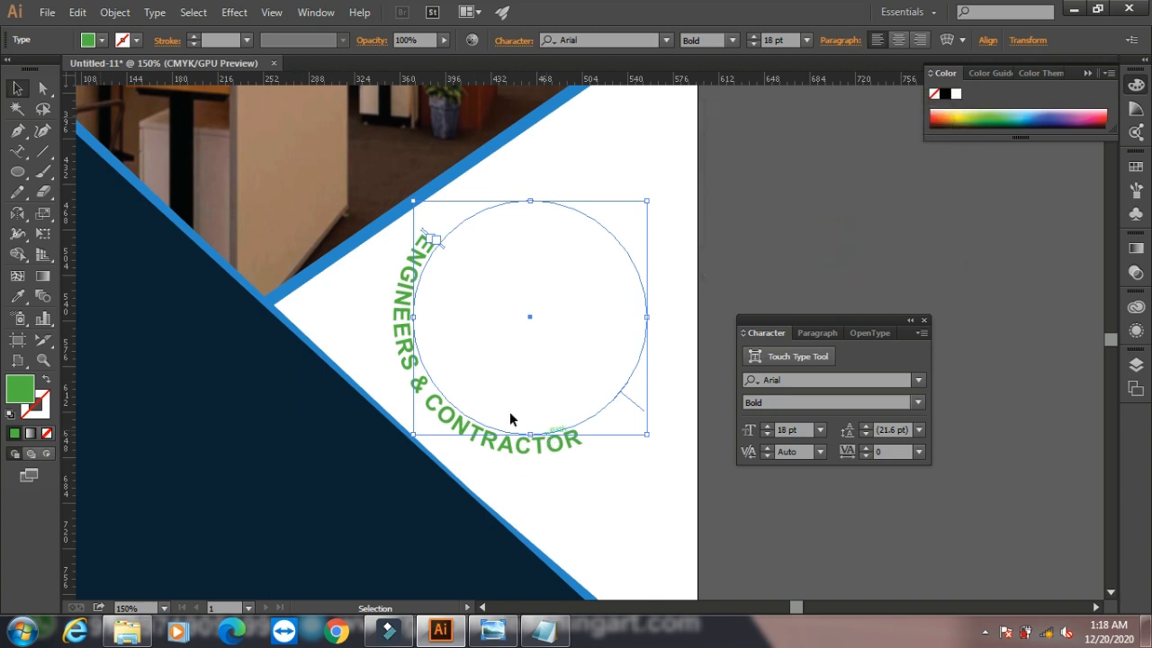
pyautogui.moveTo(635, 409); pyautogui.dragTo(682, 271)
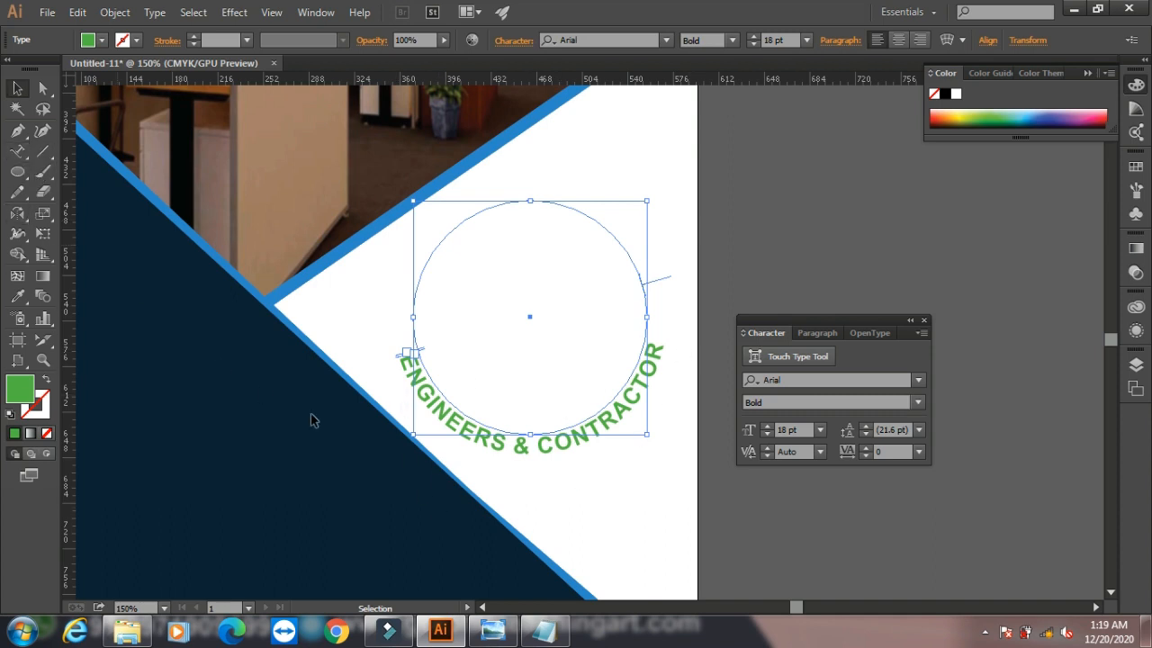
# Step: Recolour the word ENGINEERS on the lower arc to a cyan-blue fill
pyautogui.click(17, 150)
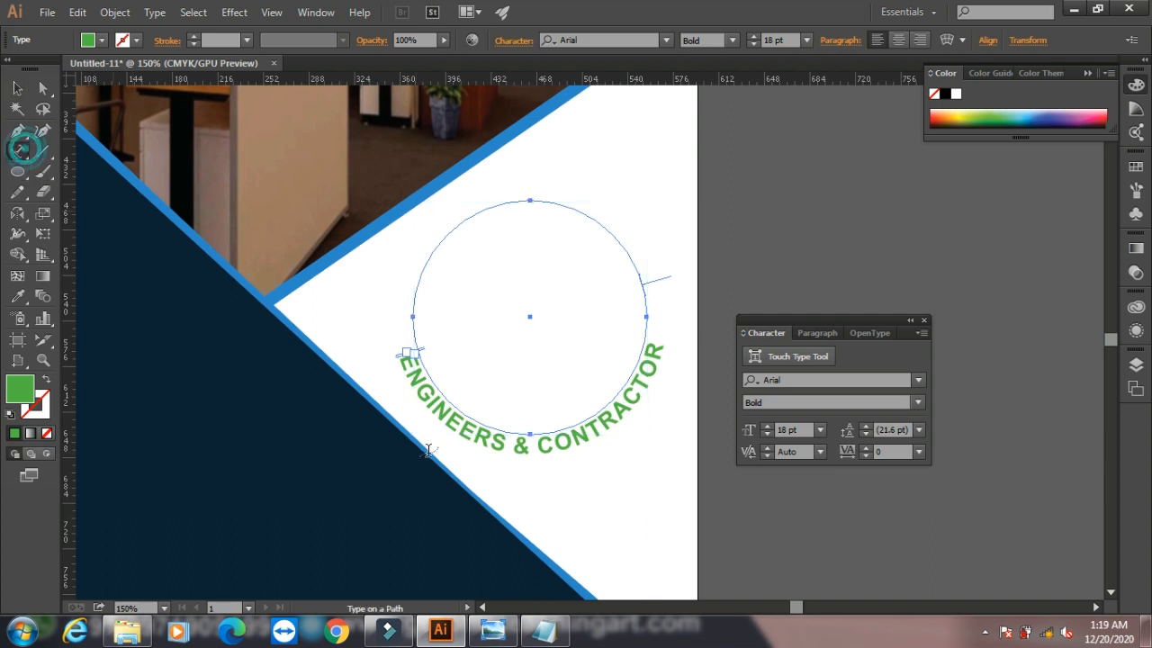
pyautogui.moveTo(506, 443)
pyautogui.mouseDown()
pyautogui.moveTo(463, 430)
pyautogui.moveTo(375, 360)
pyautogui.moveTo(394, 367)
pyautogui.moveTo(406, 339)
pyautogui.moveTo(393, 361)
pyautogui.mouseUp()
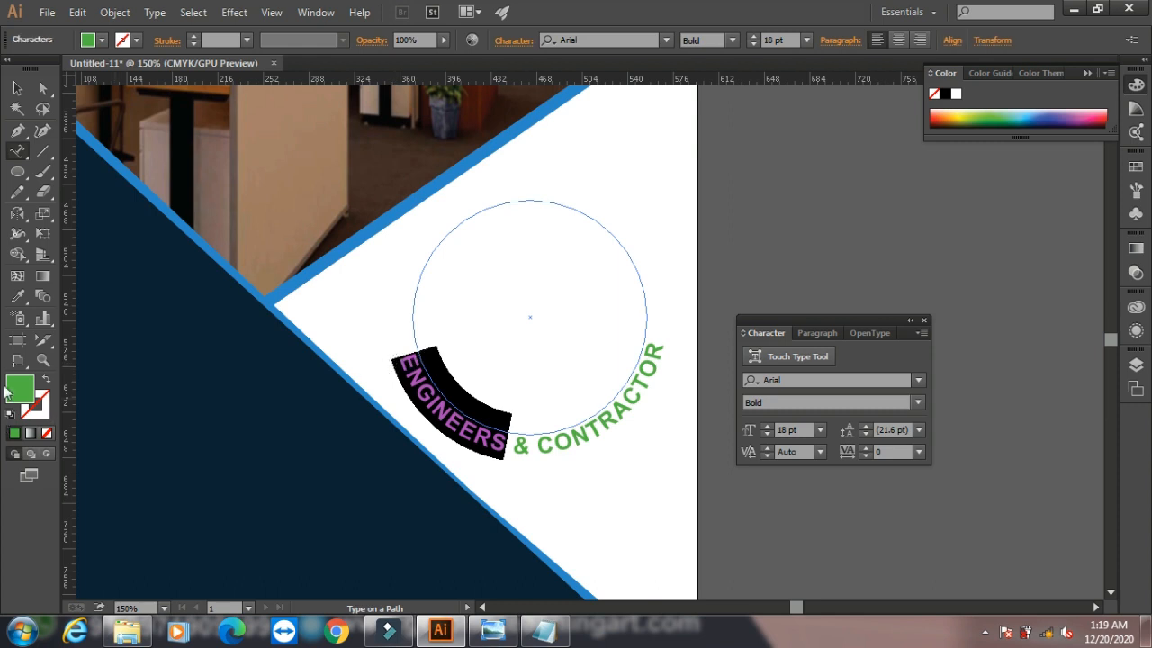
pyautogui.doubleClick(18, 390)
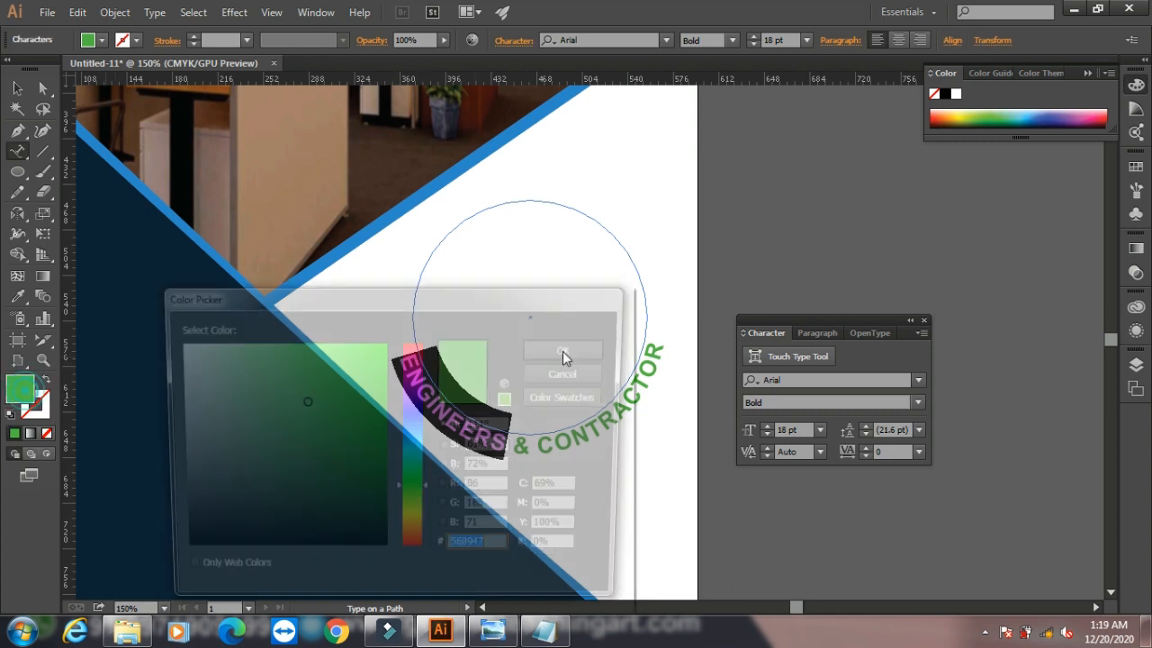
pyautogui.click(417, 446)
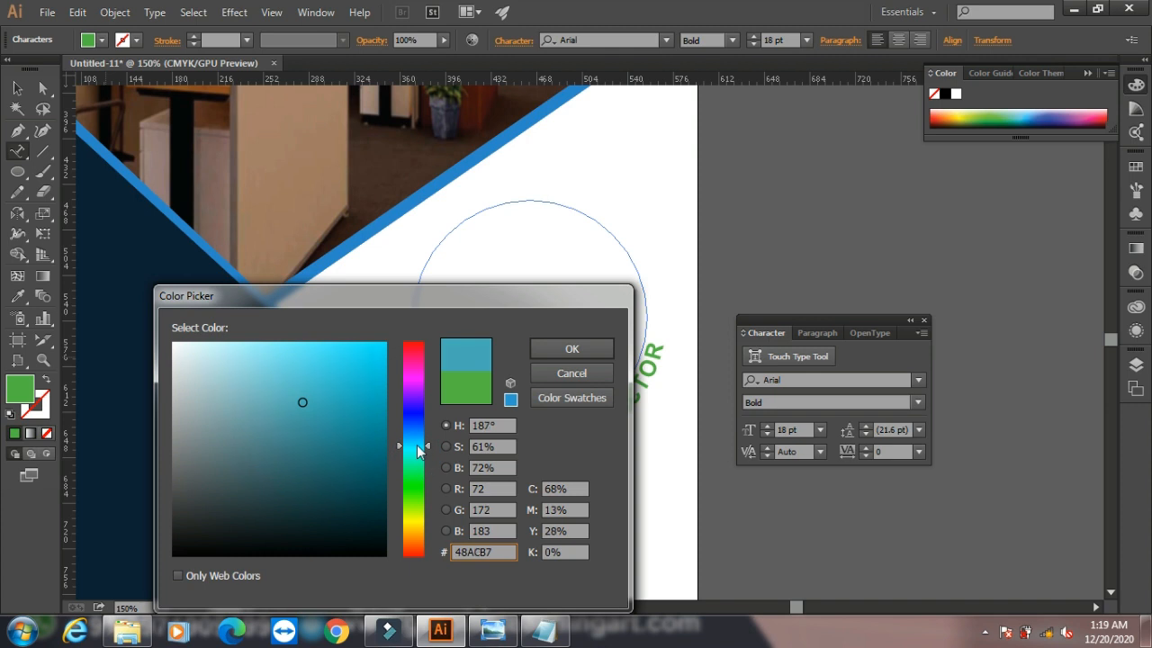
pyautogui.click(570, 350)
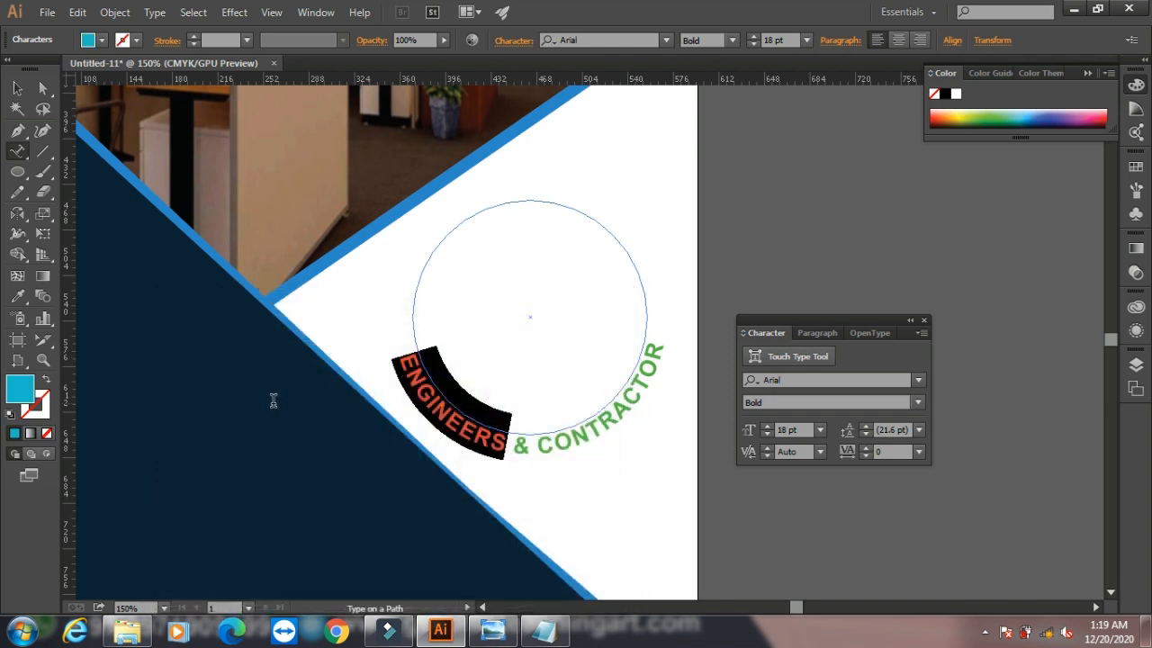
# Step: Recolour the ampersand between ENGINEERS and CONTRACTOR to the dark green 115105
pyautogui.doubleClick(521, 444)
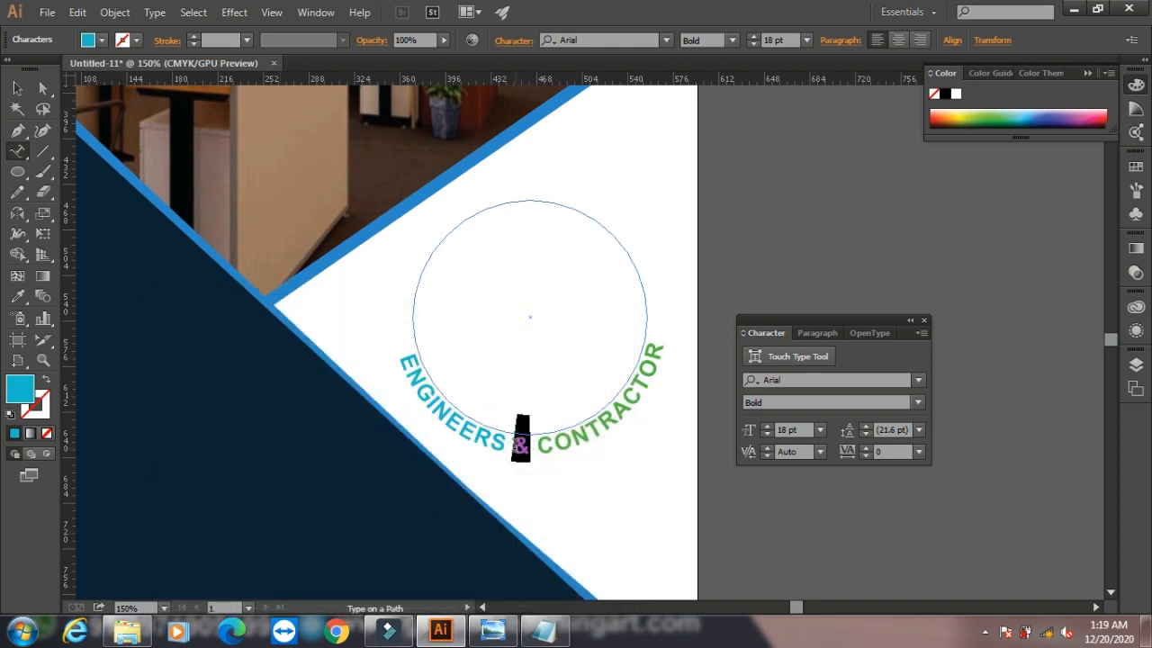
pyautogui.doubleClick(25, 391)
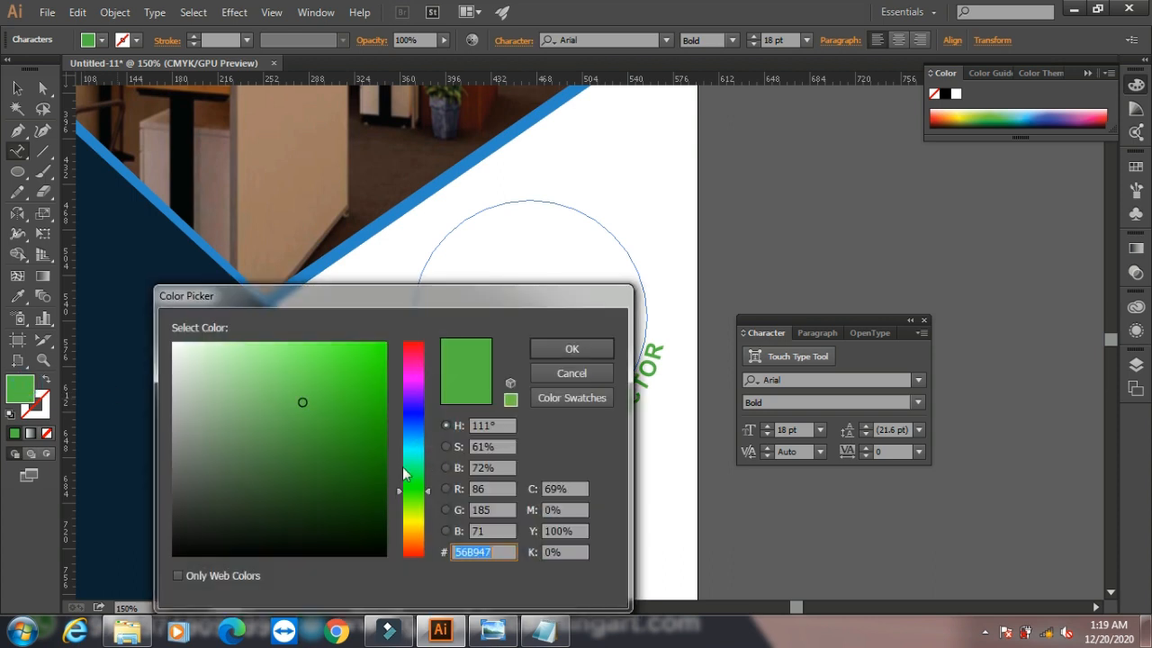
pyautogui.click(374, 487)
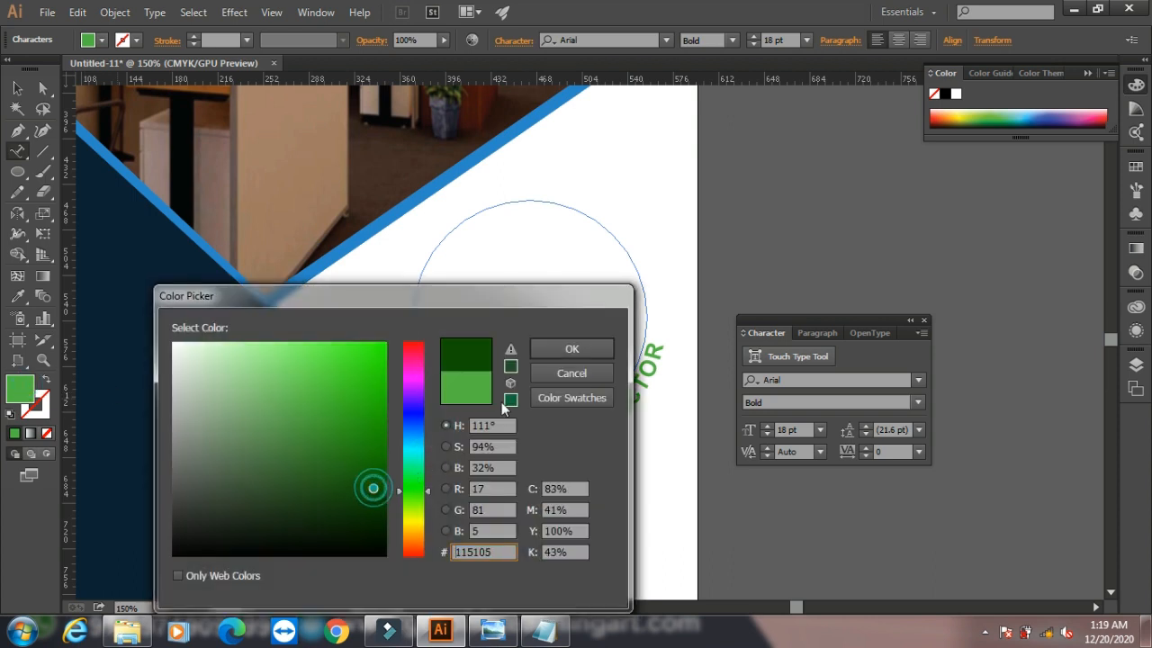
pyautogui.click(576, 351)
pyautogui.click(17, 87)
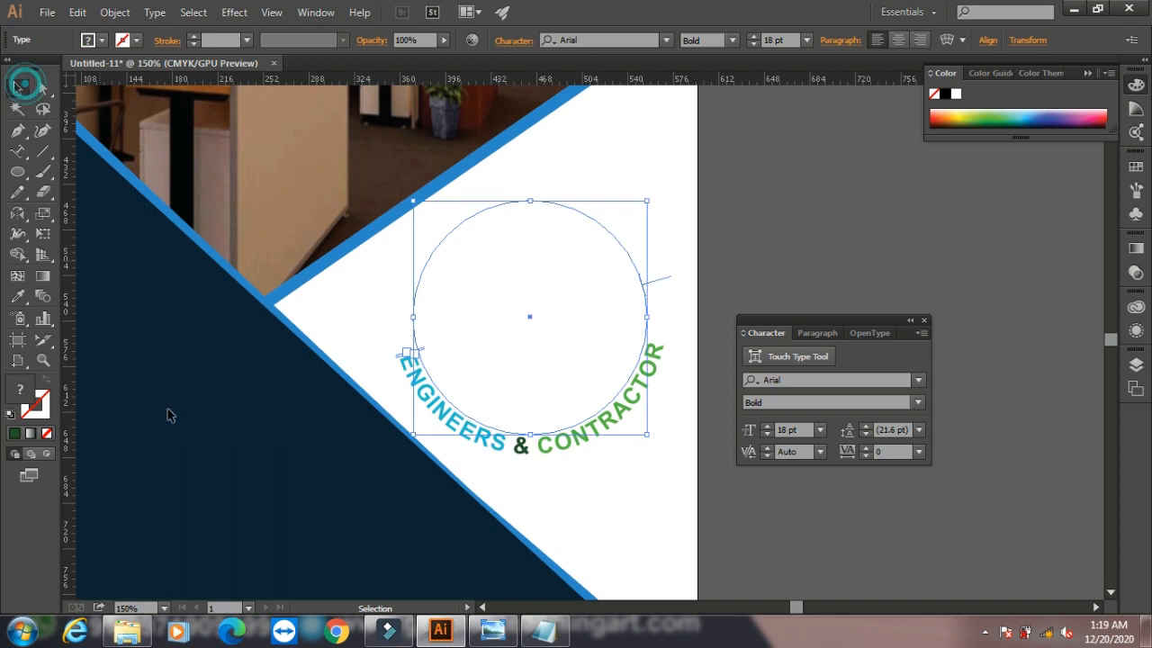
# Step: Show all hidden objects to bring back the VASU ENTERPRISES arc, and clear the selection
pyautogui.click(115, 13)
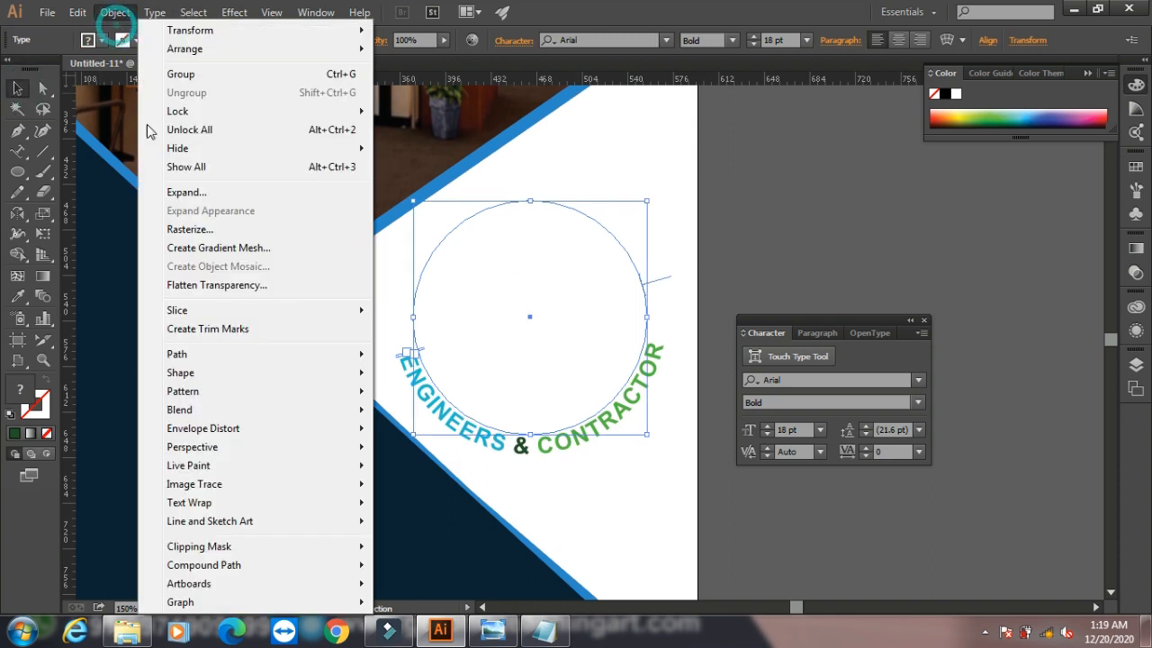
pyautogui.click(225, 169)
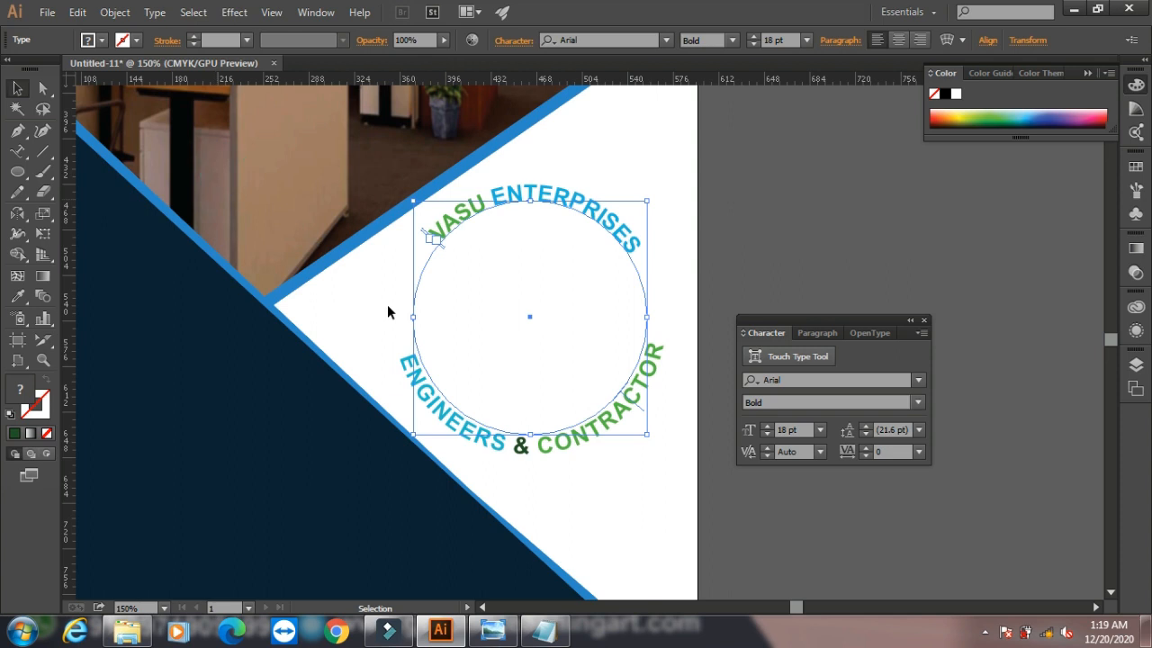
pyautogui.click(766, 228)
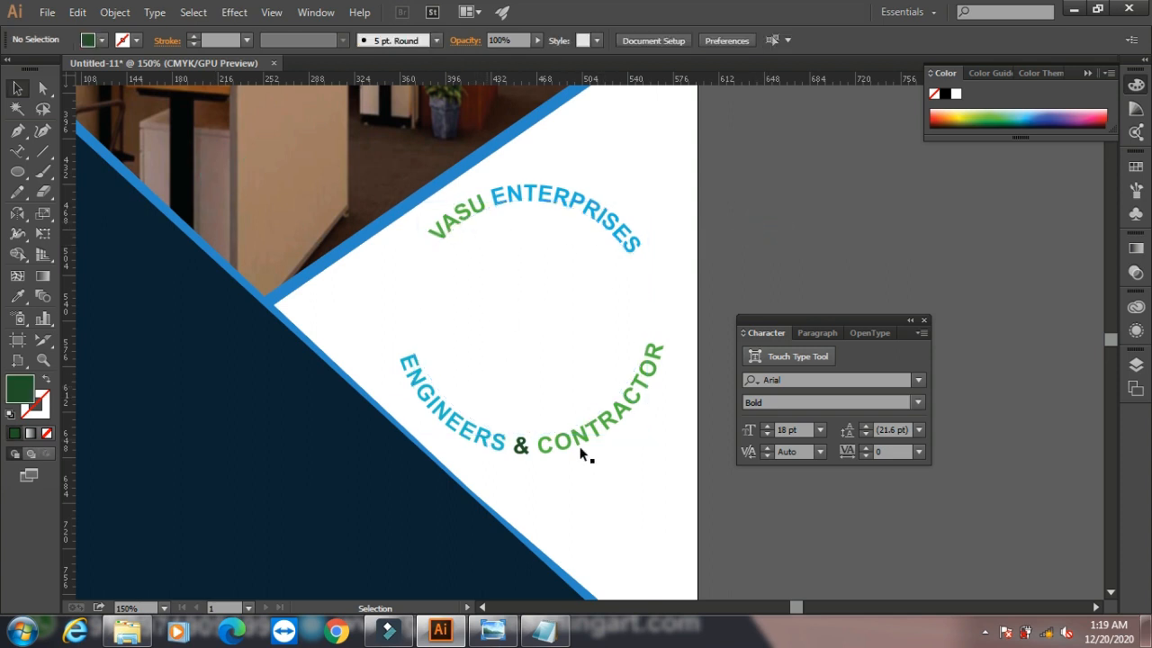
# Step: Try shrinking the ENGINEERS & CONTRACTOR circle text around its centre to 16.55 pt, and undo the scaling
pyautogui.click(622, 394)
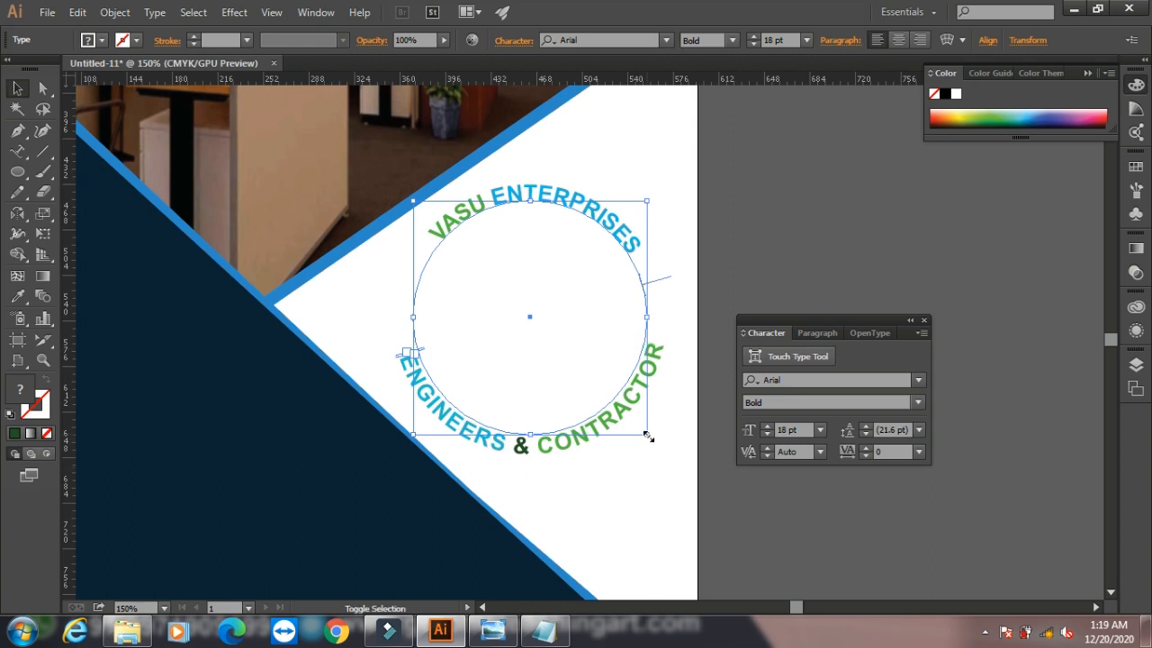
pyautogui.moveTo(648, 436); pyautogui.dragTo(638, 426)
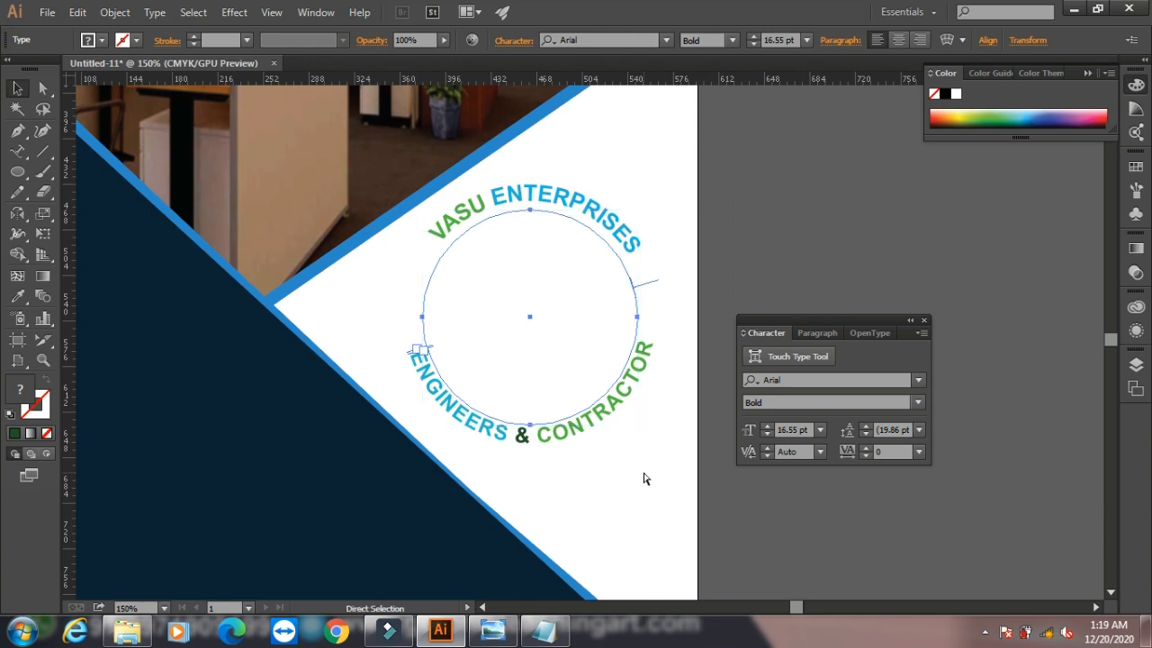
pyautogui.hotkey('ctrl', 'z')
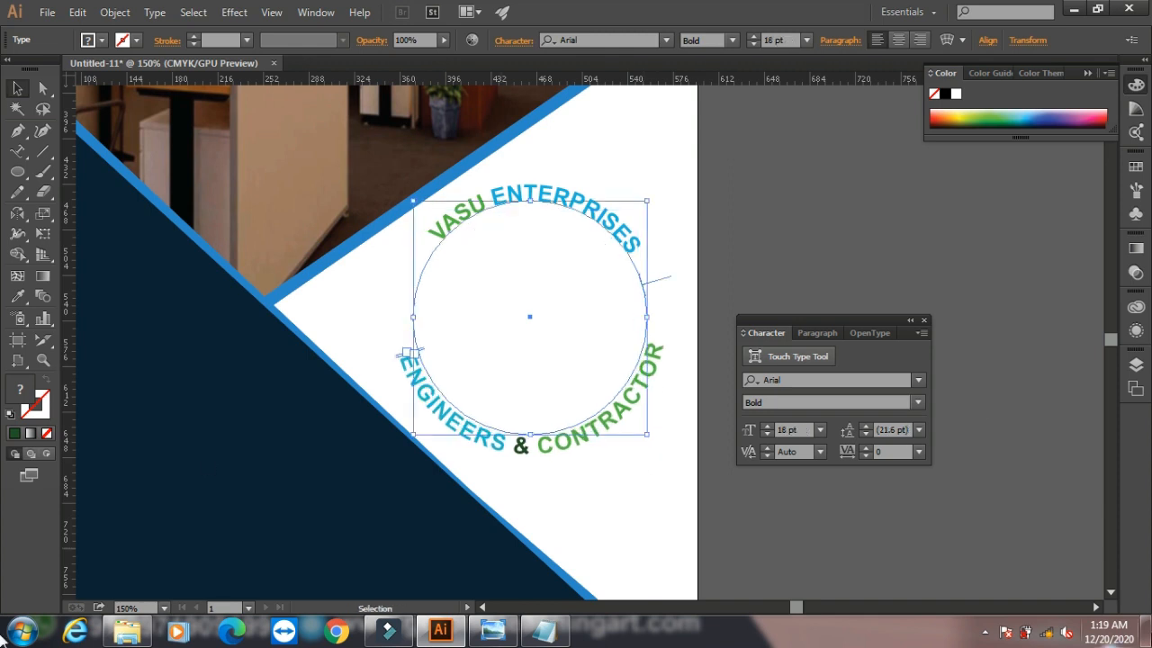
# Step: Convert the VASU ENTERPRISES arc text to outlines
pyautogui.click(740, 193)
pyautogui.click(566, 200)
pyautogui.click(115, 12)
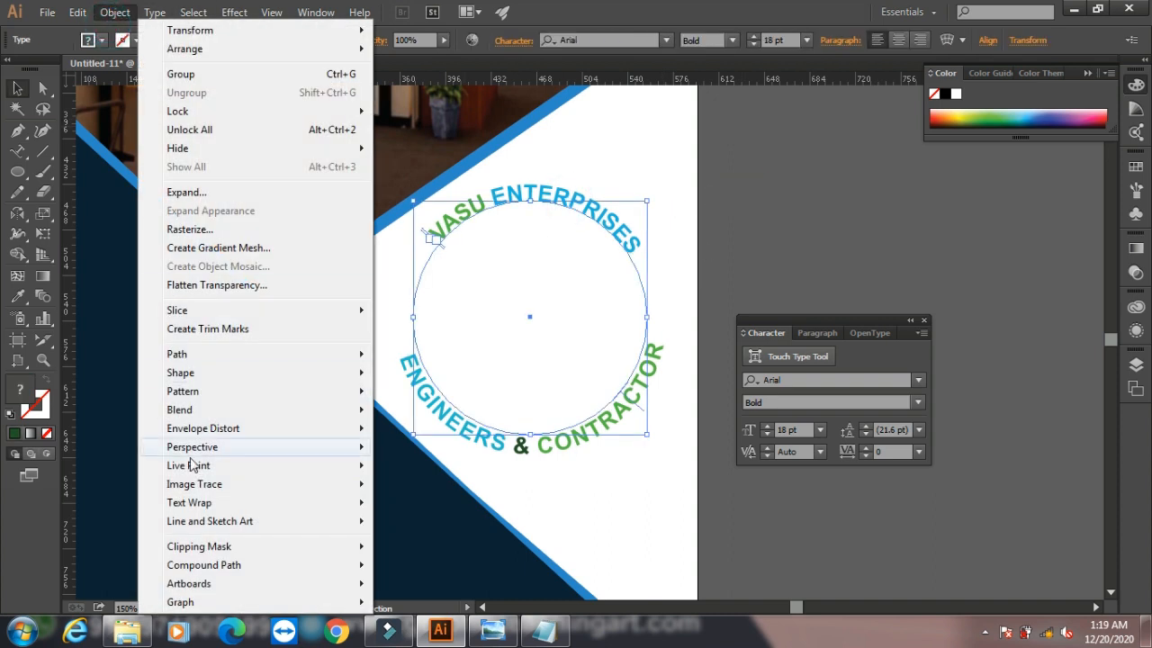
pyautogui.moveTo(155, 12)
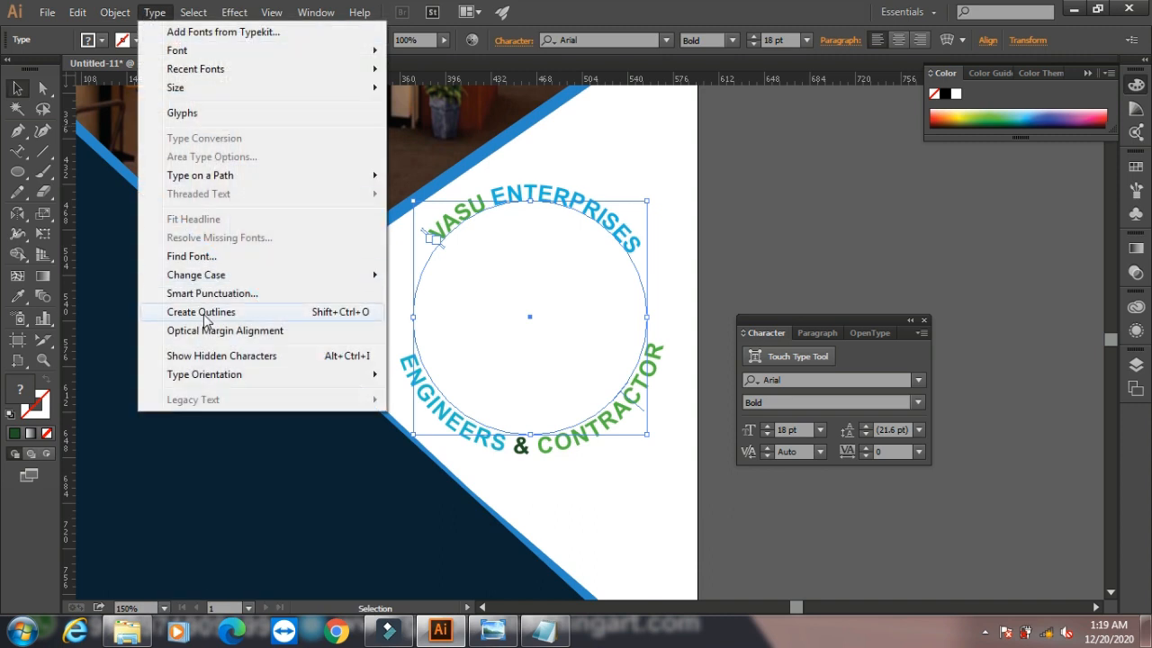
pyautogui.click(207, 312)
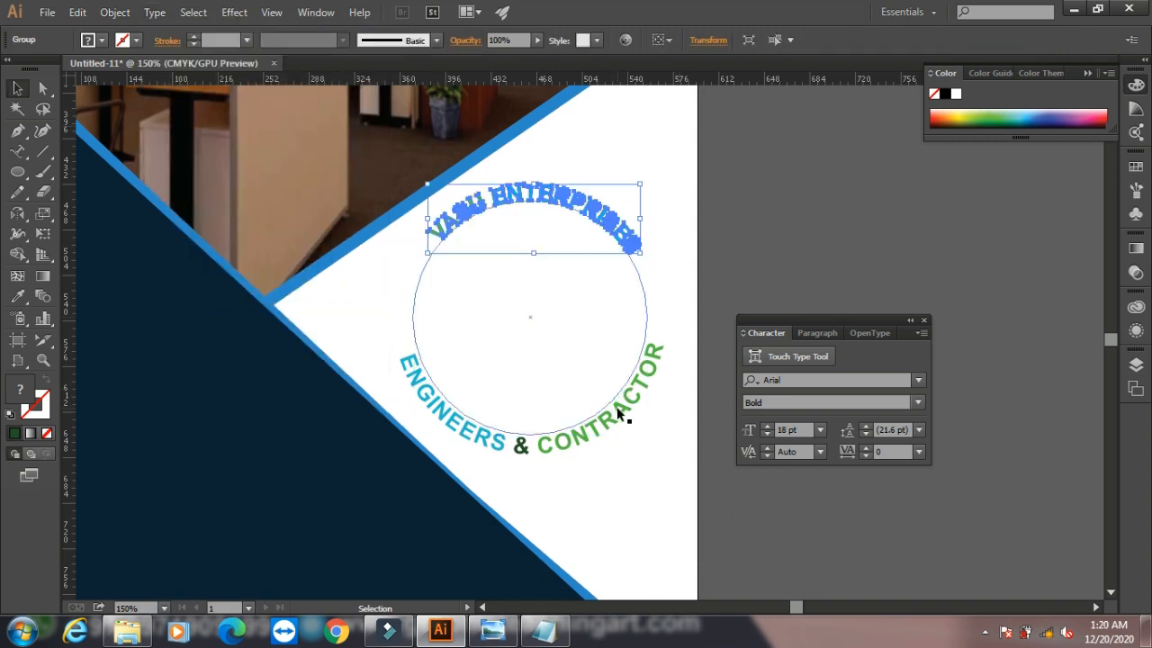
# Step: Convert the ENGINEERS & CONTRACTOR arc text to outlines and deselect it
pyautogui.hotkey('ctrl', 'z')
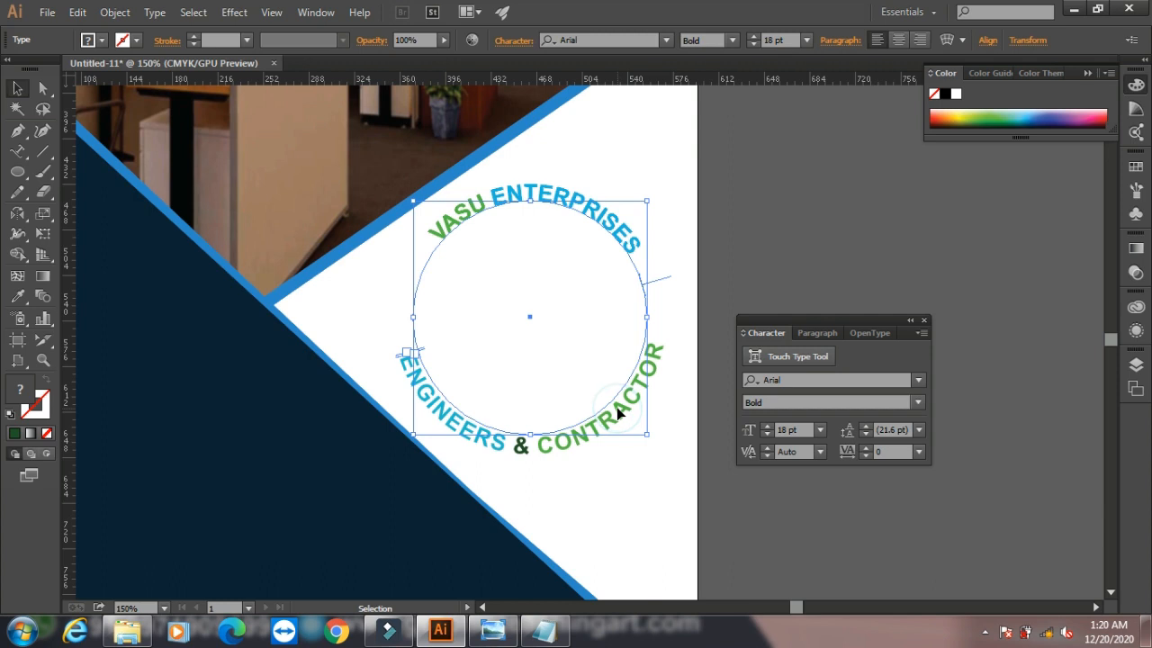
pyautogui.click(155, 12)
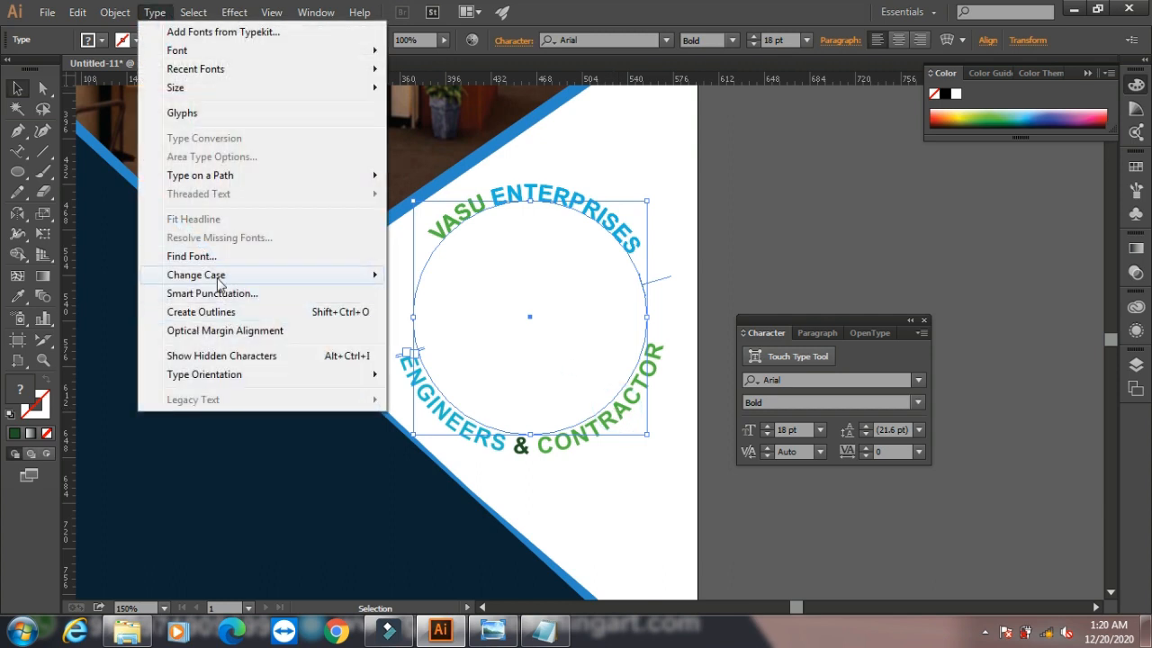
pyautogui.click(226, 311)
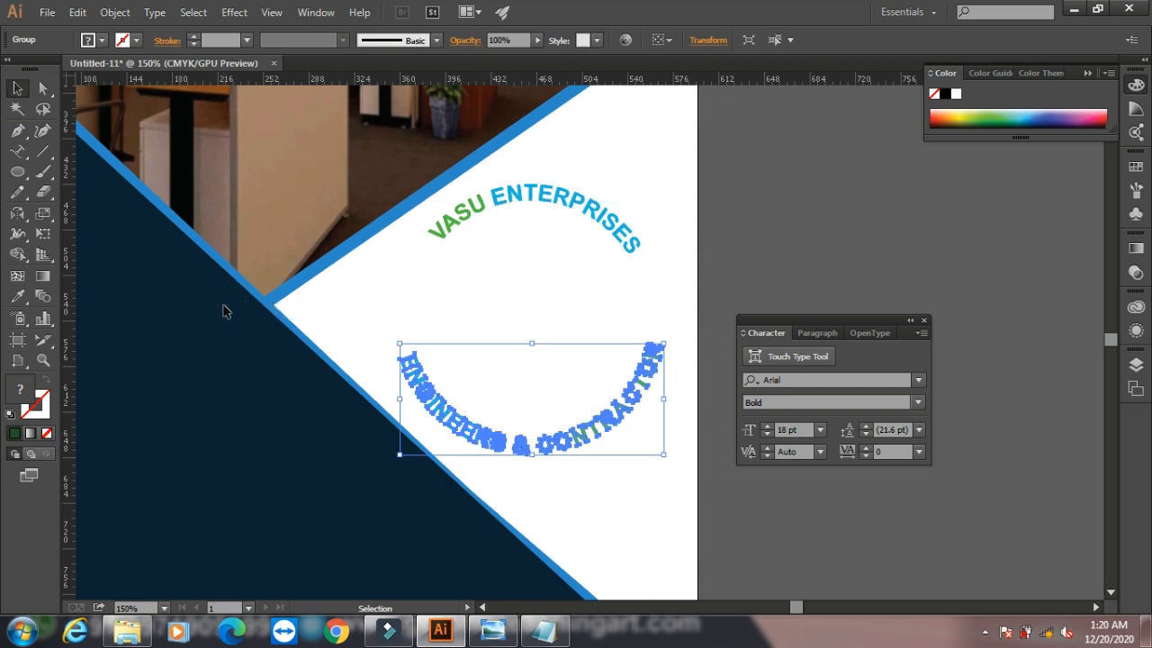
pyautogui.click(834, 225)
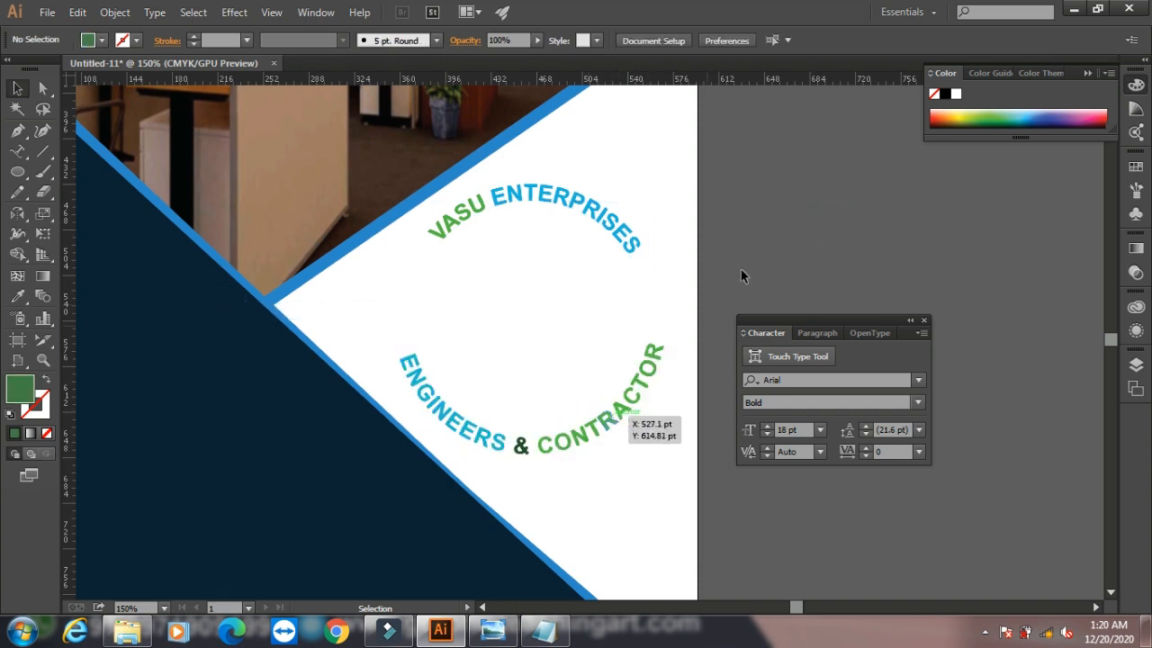
# Step: Place the vishu logo PNG from the Desktop between the two text arcs, about 108.6 pt wide
pyautogui.click(47, 11)
pyautogui.click(87, 311)
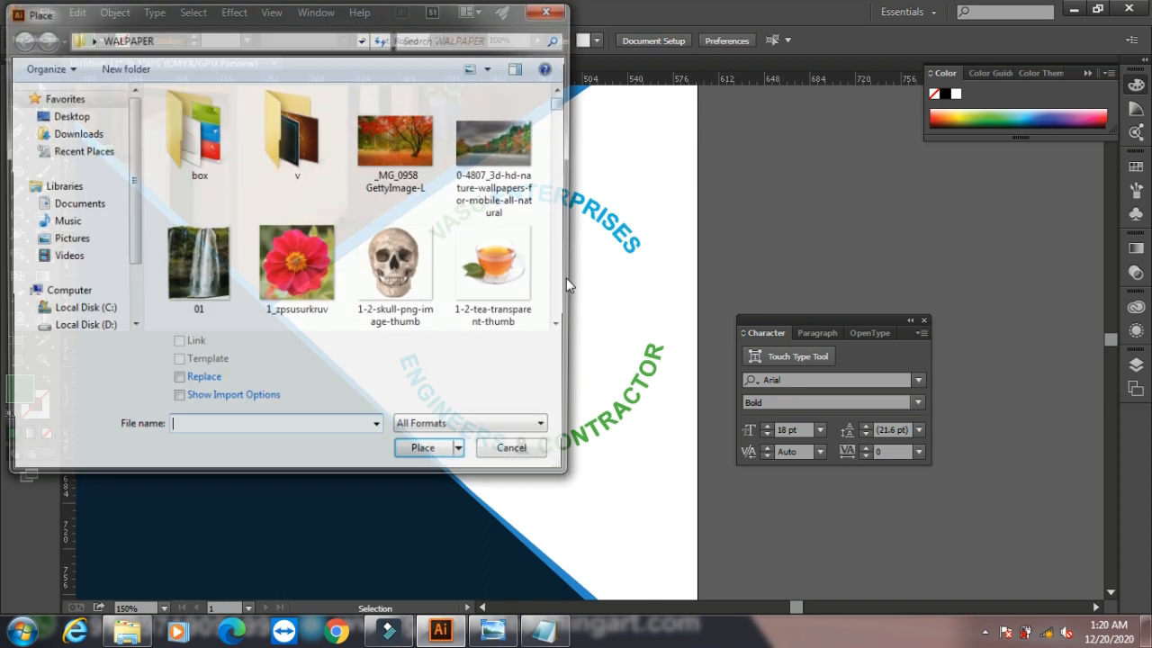
pyautogui.click(67, 117)
pyautogui.moveTo(560, 173); pyautogui.dragTo(562, 304)
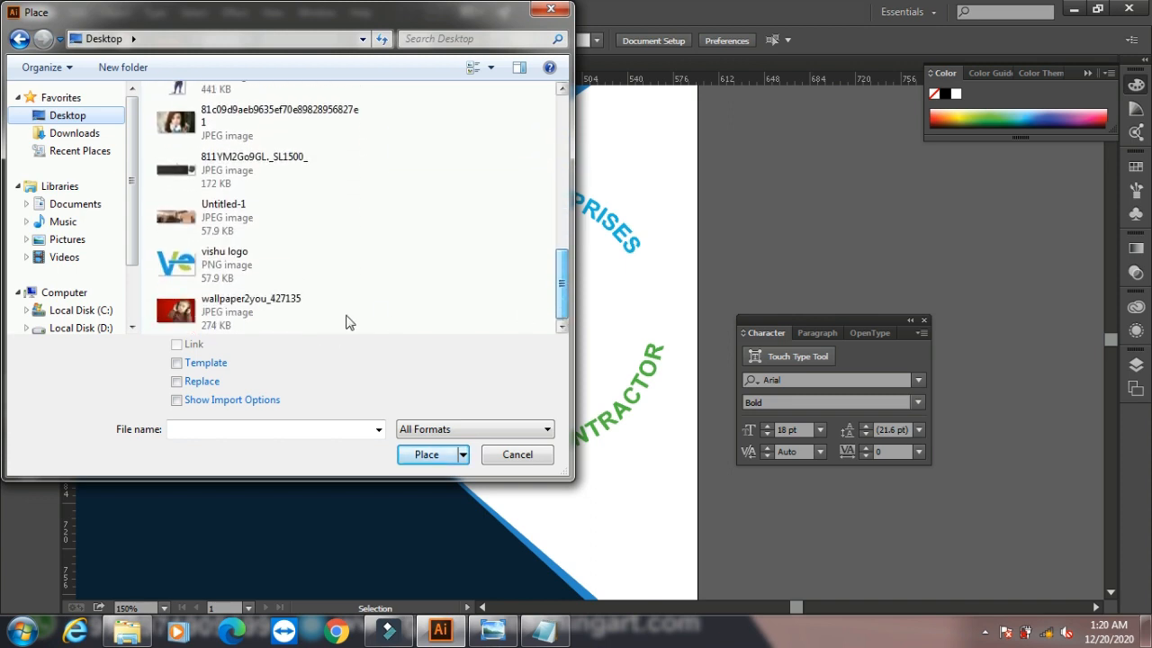
pyautogui.click(225, 270)
pyautogui.click(421, 457)
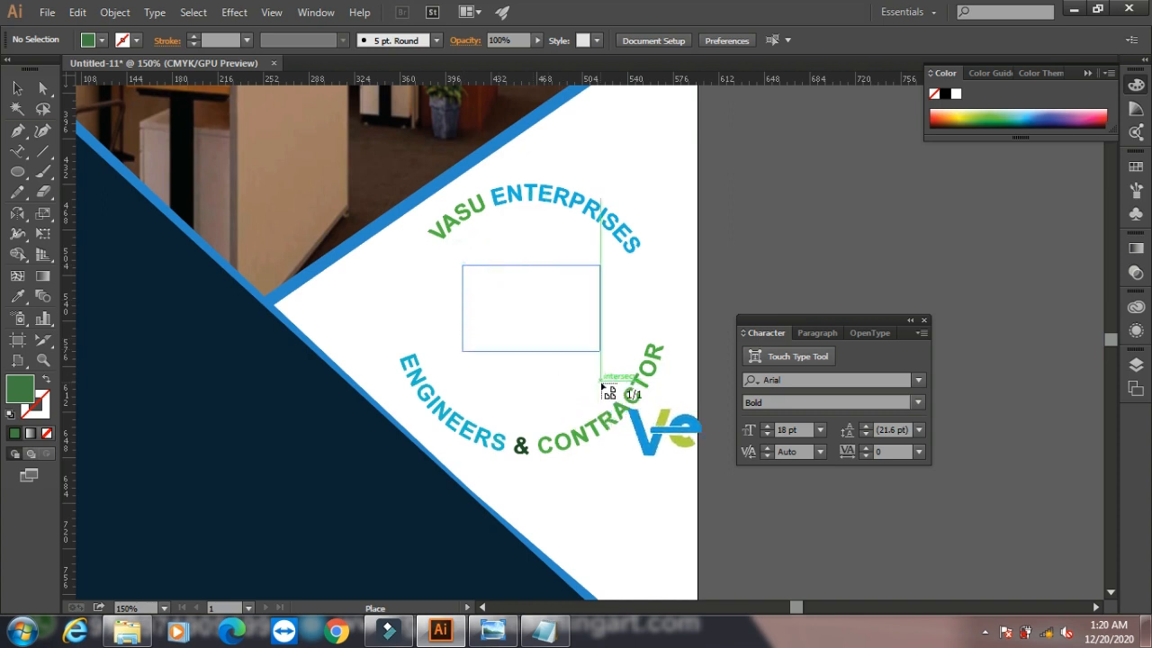
pyautogui.moveTo(602, 388); pyautogui.dragTo(601, 386)
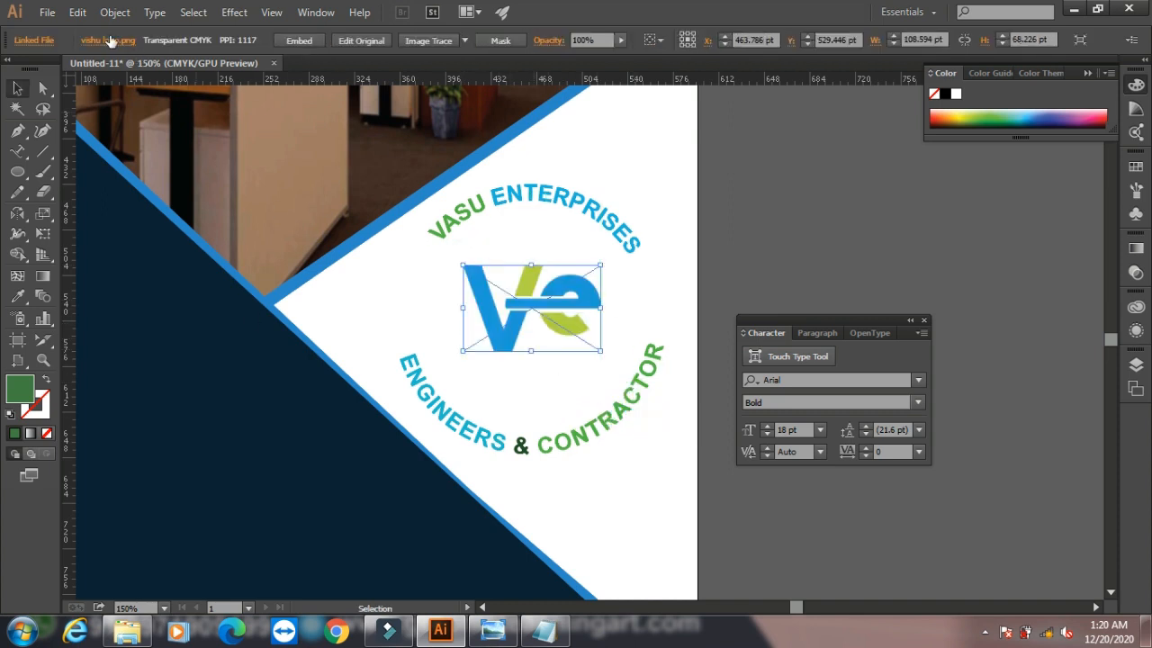
# Step: Rasterize the placed logo as CMYK at 300 ppi with a white background, and move it slightly down between the arcs
pyautogui.click(115, 11)
pyautogui.click(190, 229)
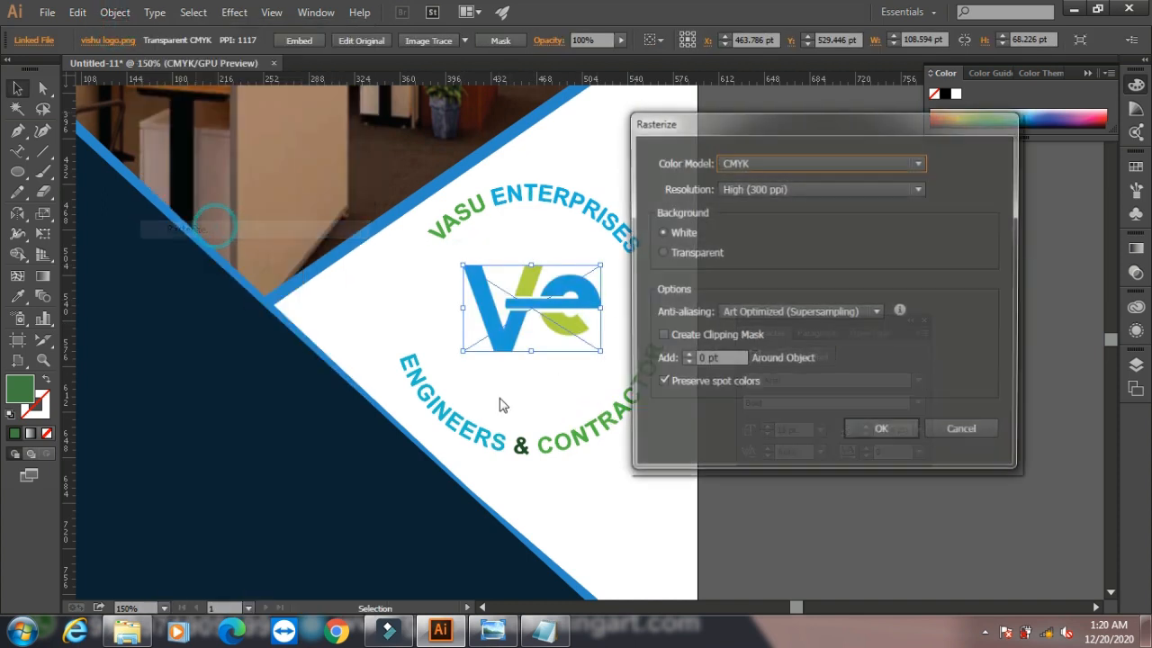
pyautogui.click(880, 434)
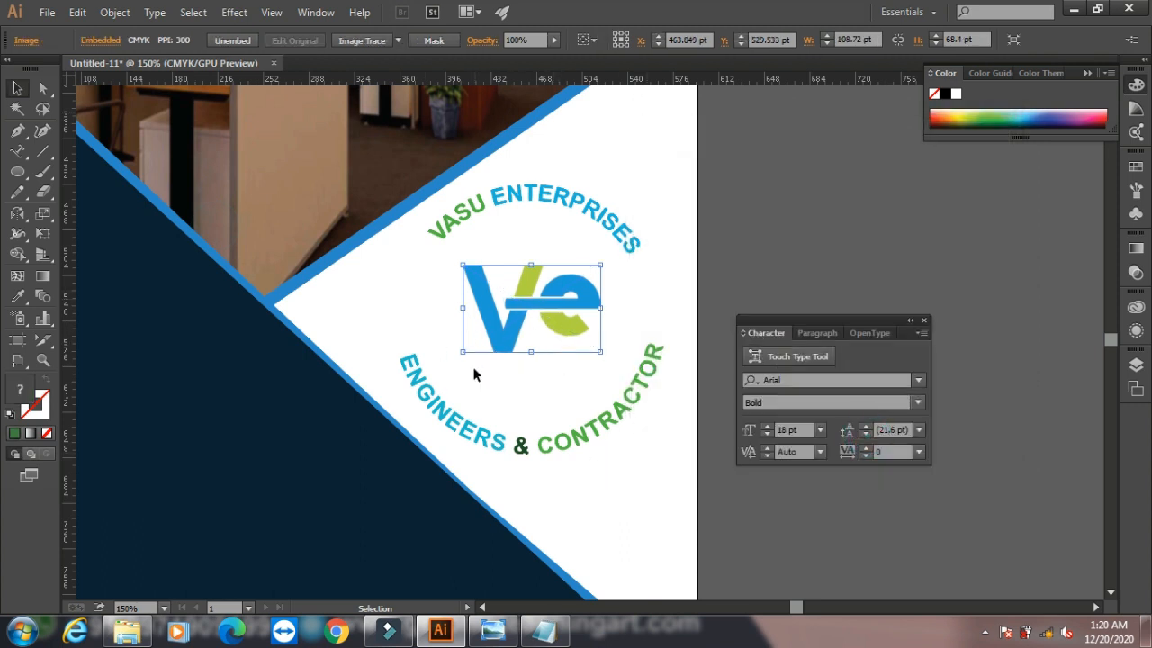
pyautogui.moveTo(555, 326); pyautogui.dragTo(555, 337)
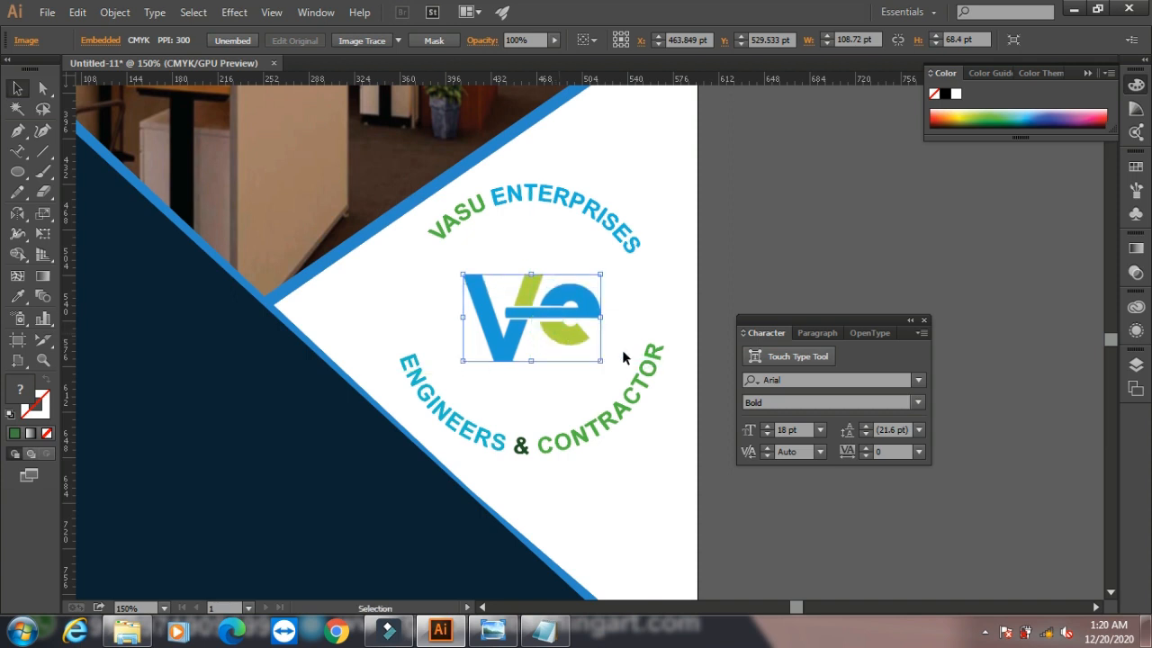
pyautogui.click(793, 233)
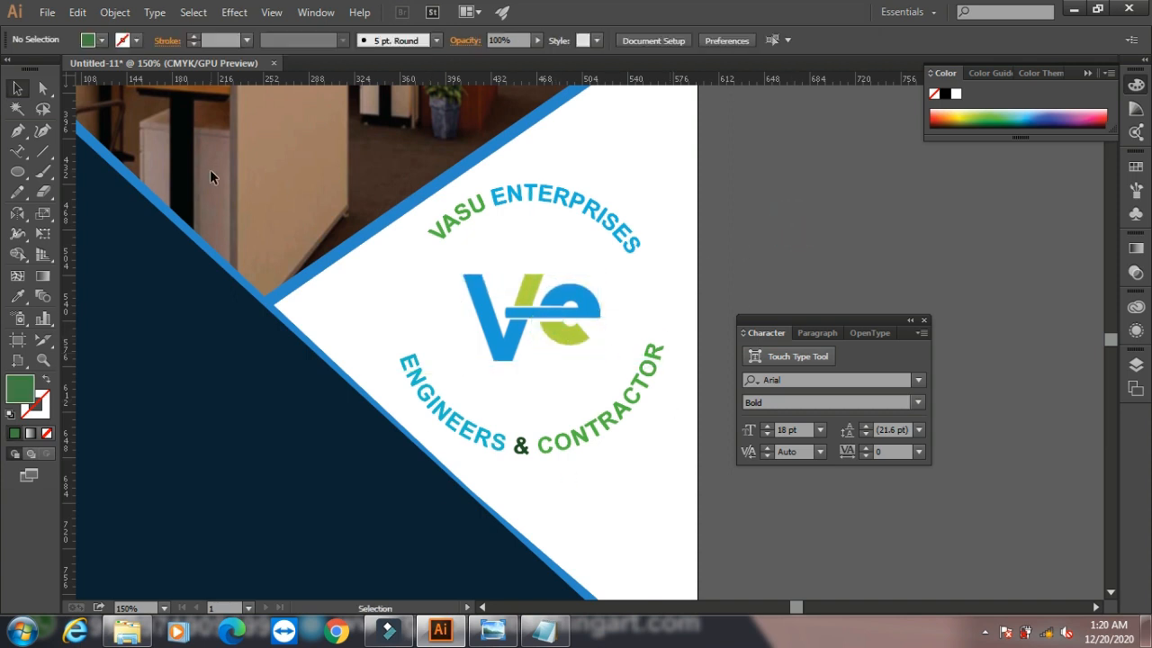
# Step: Group the logo with the two text arcs and clear the selection
pyautogui.moveTo(763, 167); pyautogui.dragTo(380, 499)
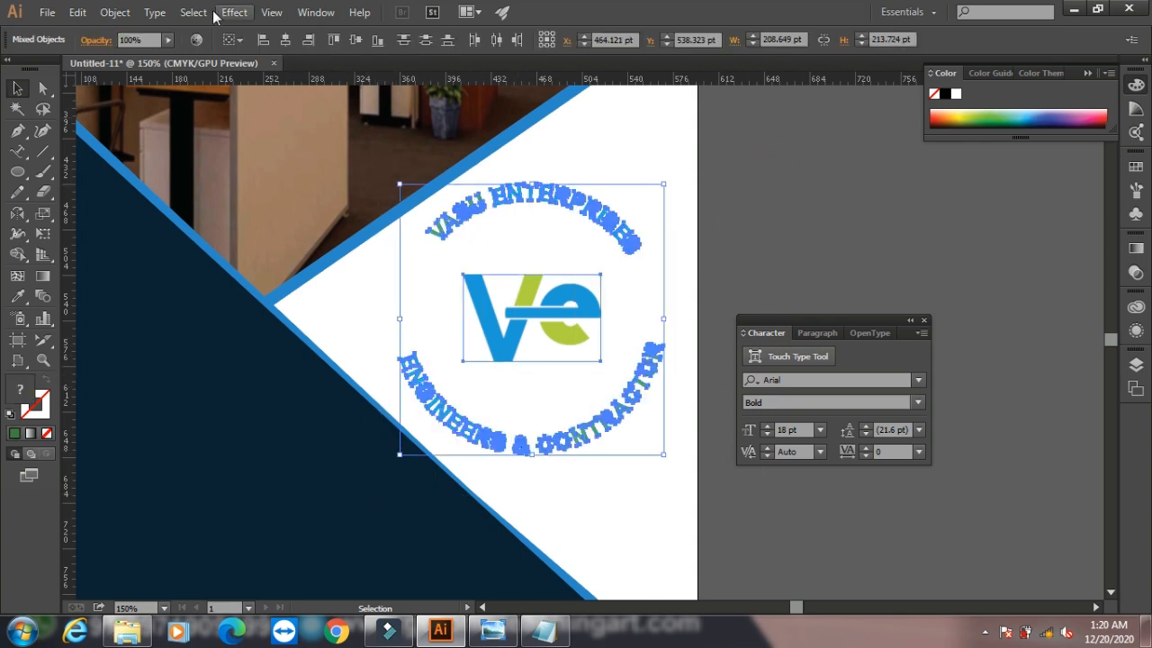
pyautogui.click(115, 13)
pyautogui.click(216, 79)
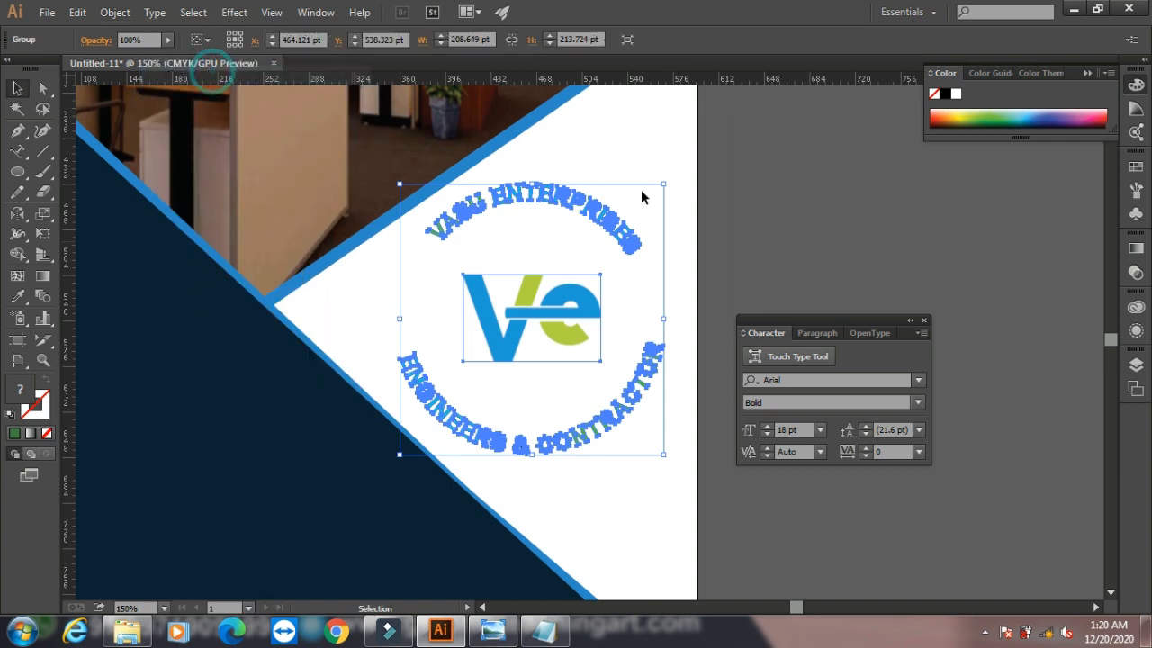
pyautogui.click(814, 210)
# Step: Copy the VASU ENTERPRISES line from the Notepad text and return to Illustrator
pyautogui.moveTo(259, 287); pyautogui.dragTo(432, 165)
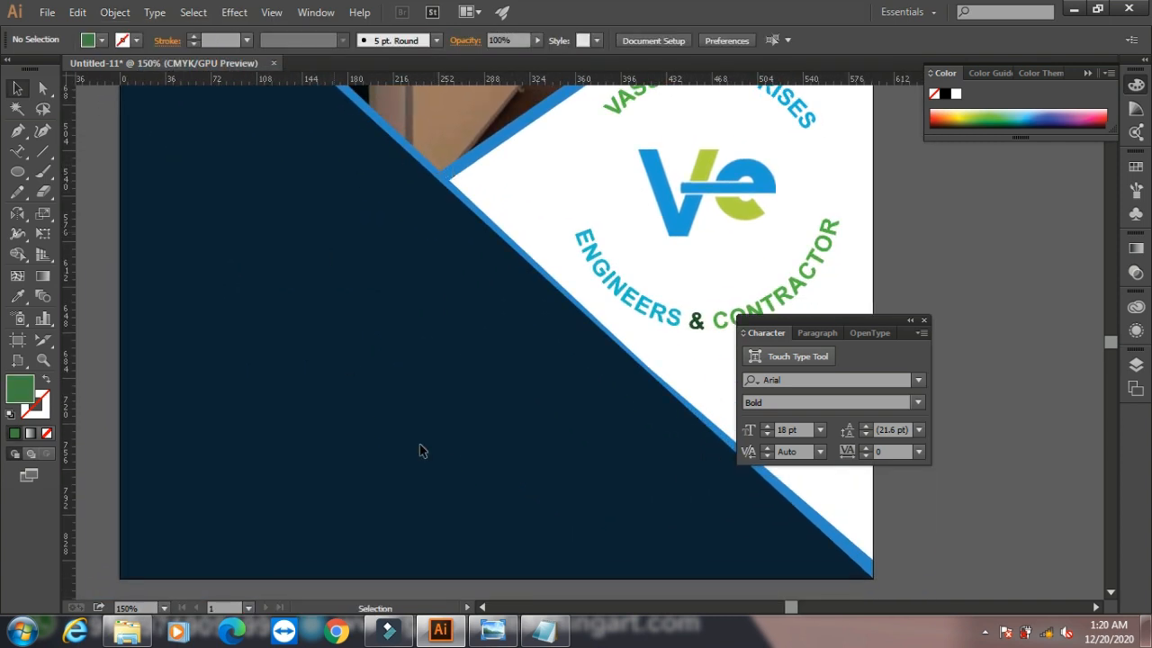
pyautogui.click(544, 630)
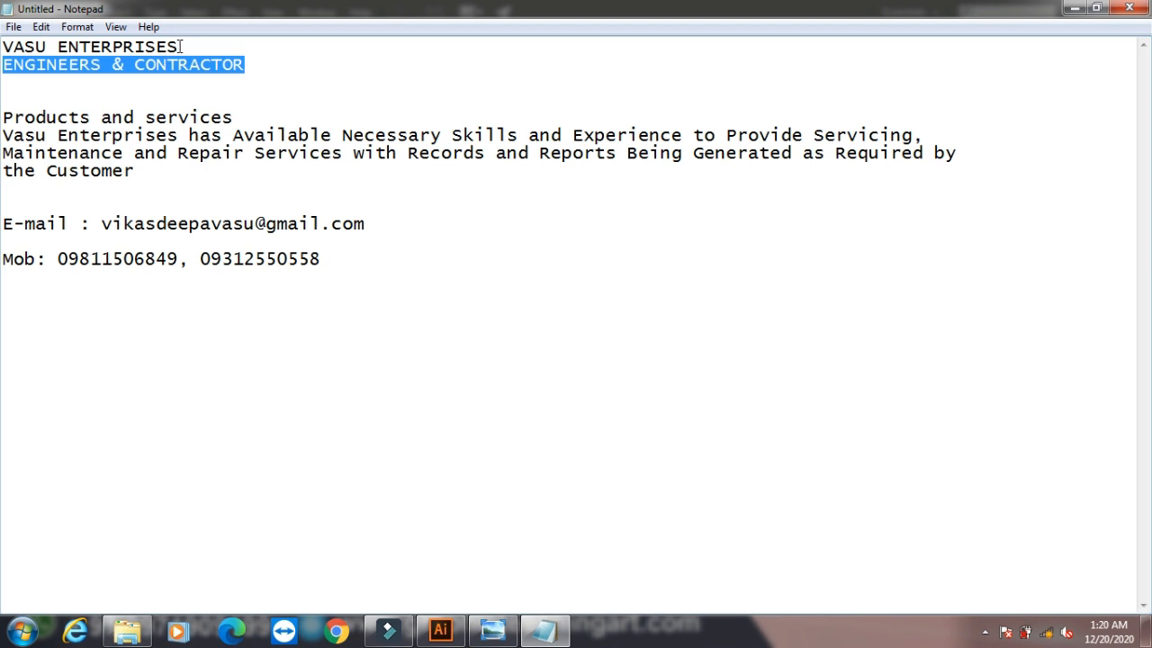
pyautogui.click(252, 63)
pyautogui.moveTo(178, 45); pyautogui.dragTo(4, 44)
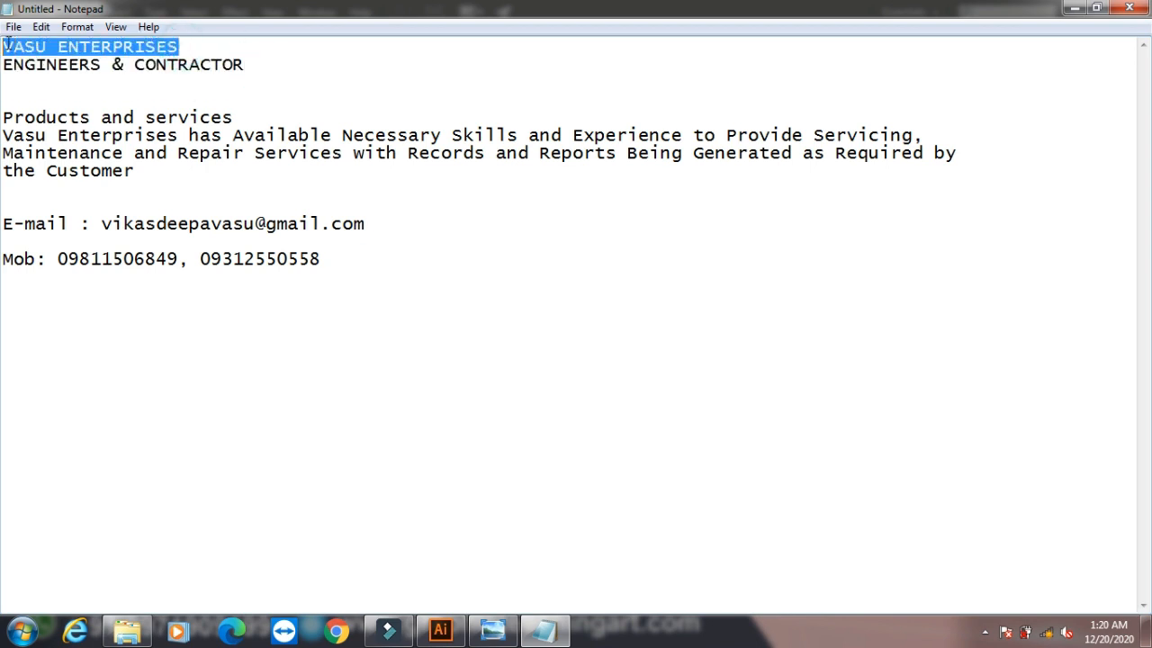
pyautogui.rightClick(30, 46)
pyautogui.click(76, 98)
pyautogui.click(440, 632)
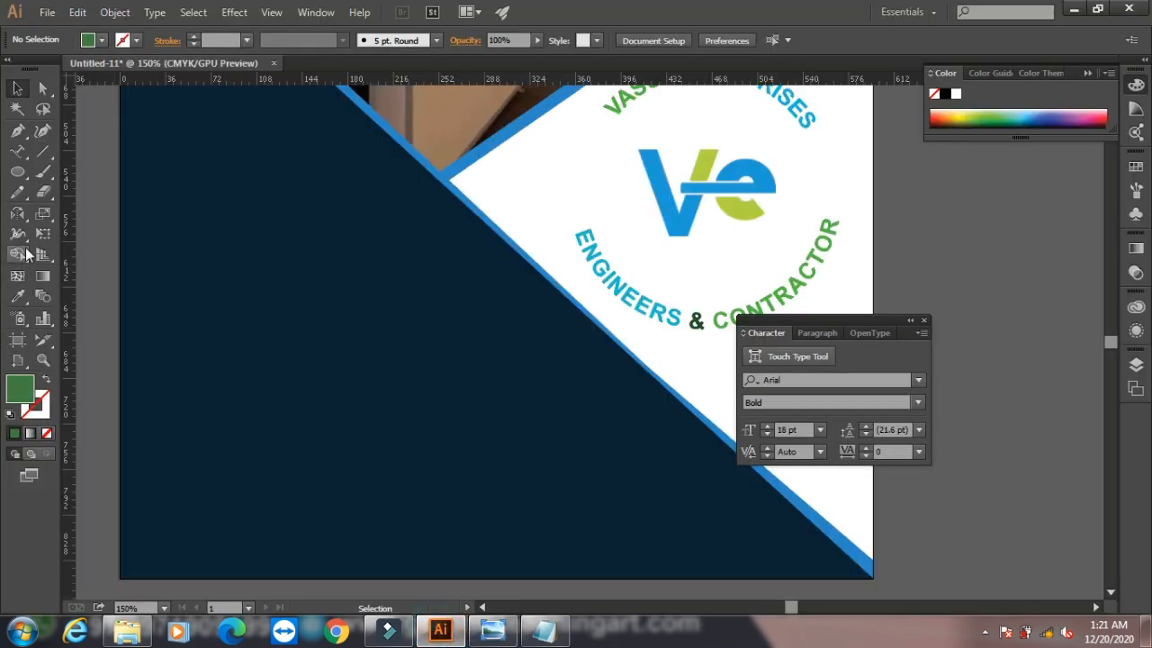
# Step: Paste VASU ENTERPRISES as a new text line on the lower navy area
pyautogui.moveTo(17, 151); pyautogui.dragTo(90, 152)
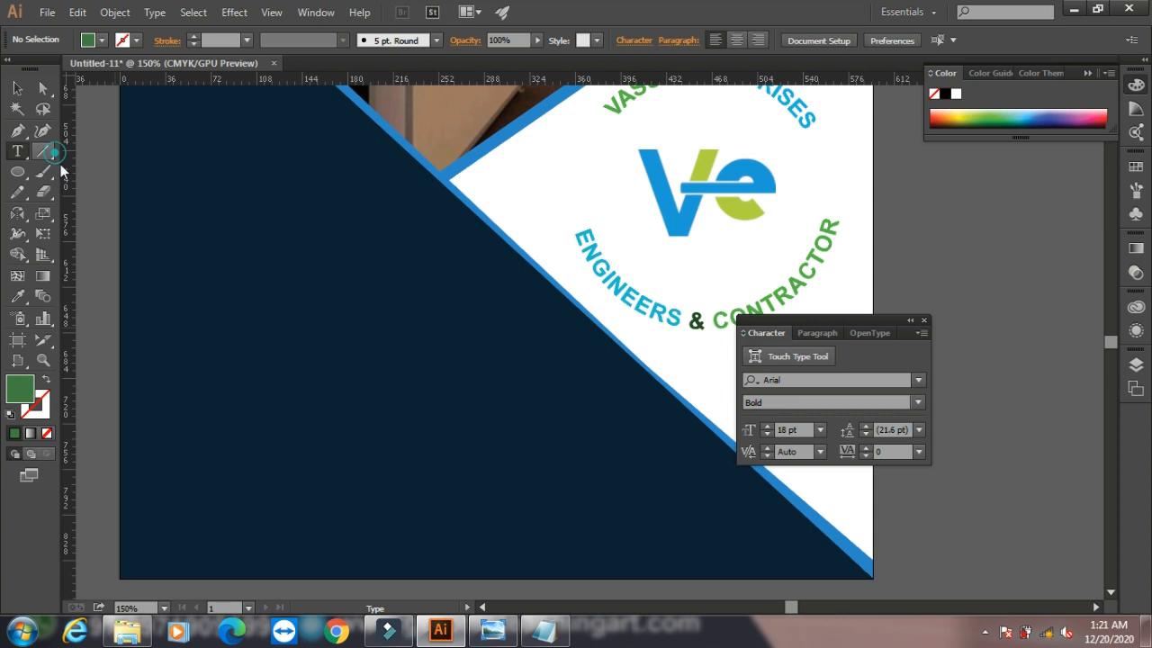
pyautogui.click(166, 322)
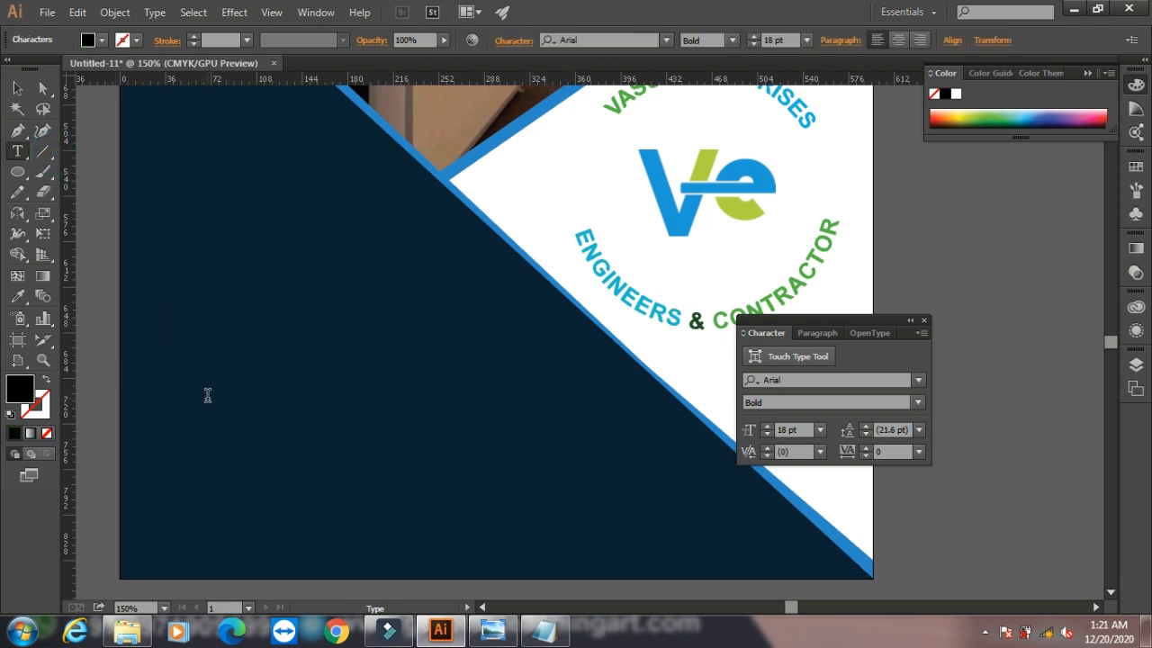
pyautogui.hotkey('ctrl', 'v')
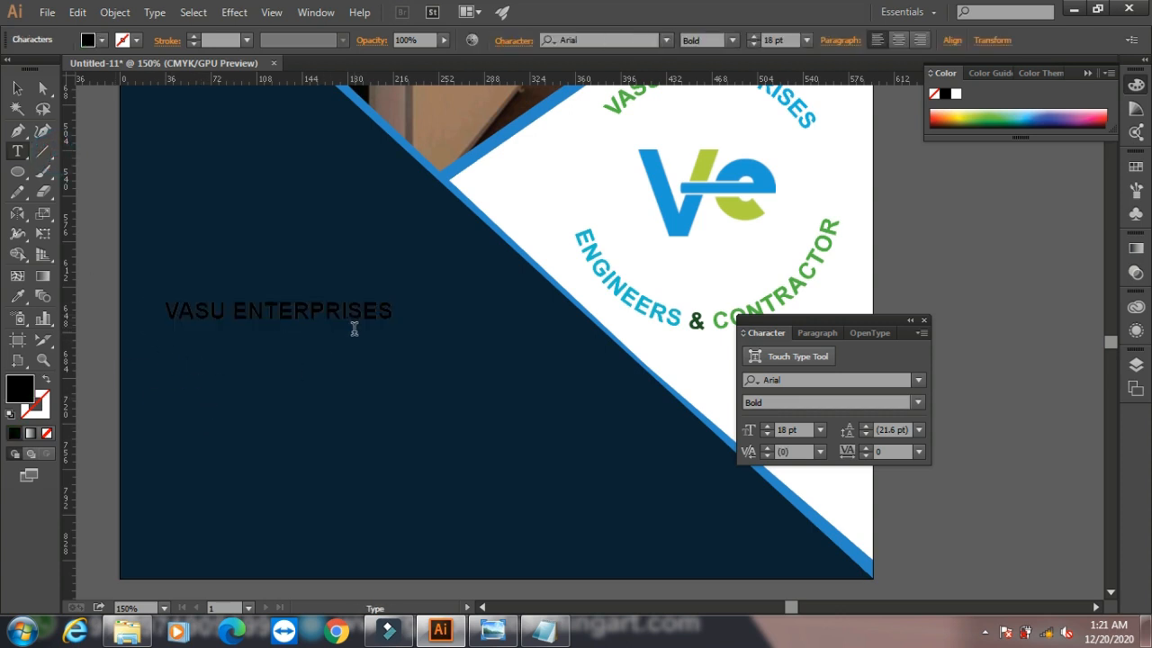
# Step: Enlarge the VASU ENTERPRISES heading on the navy area to about 32.92 pt and fill it white
pyautogui.click(17, 87)
pyautogui.moveTo(393, 331); pyautogui.dragTo(474, 351)
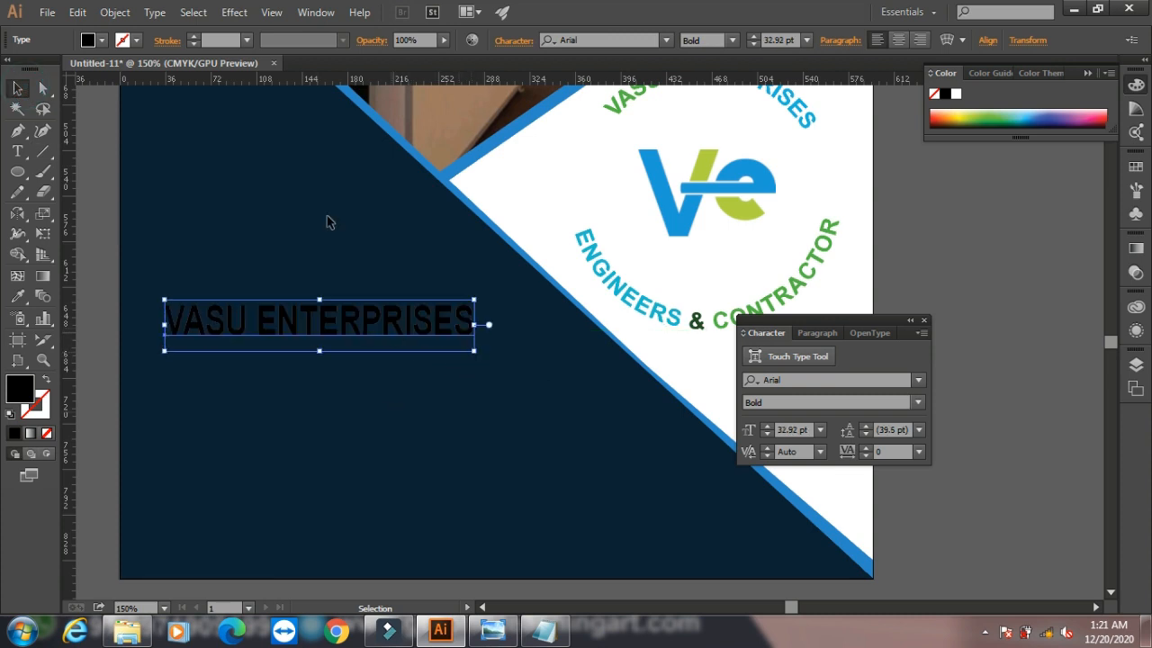
pyautogui.click(102, 40)
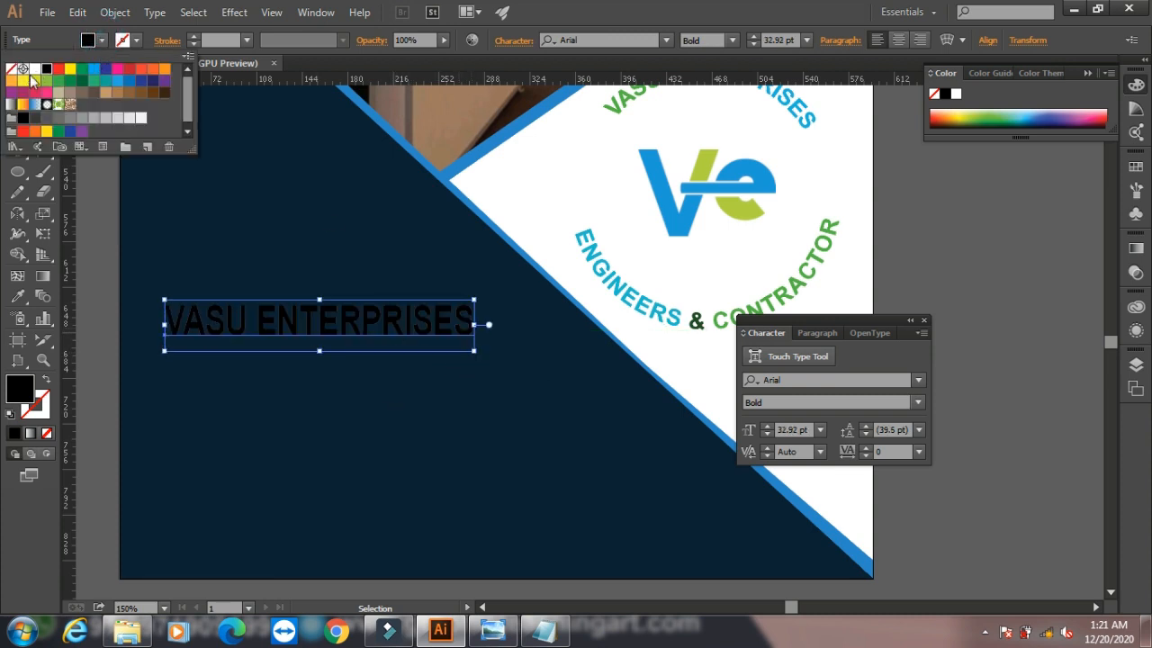
pyautogui.click(35, 69)
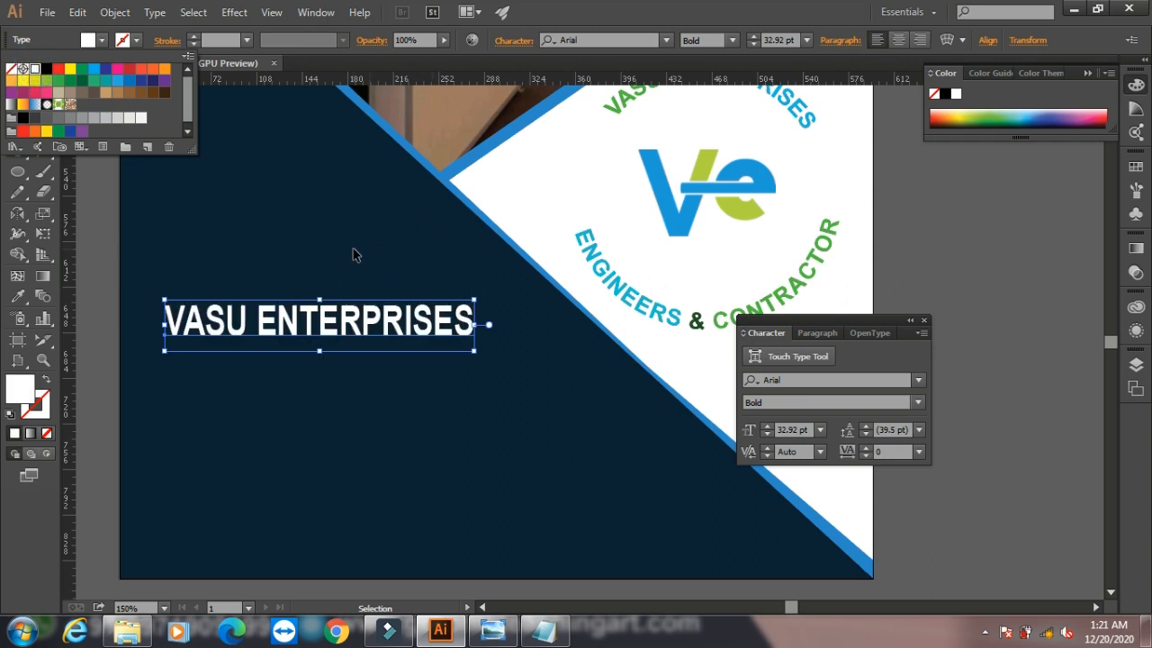
# Step: Copy the Products and services title and its paragraph from the Notepad text, and return to Illustrator
pyautogui.click(567, 630)
pyautogui.moveTo(151, 180); pyautogui.dragTo(5, 117)
pyautogui.rightClick(71, 137)
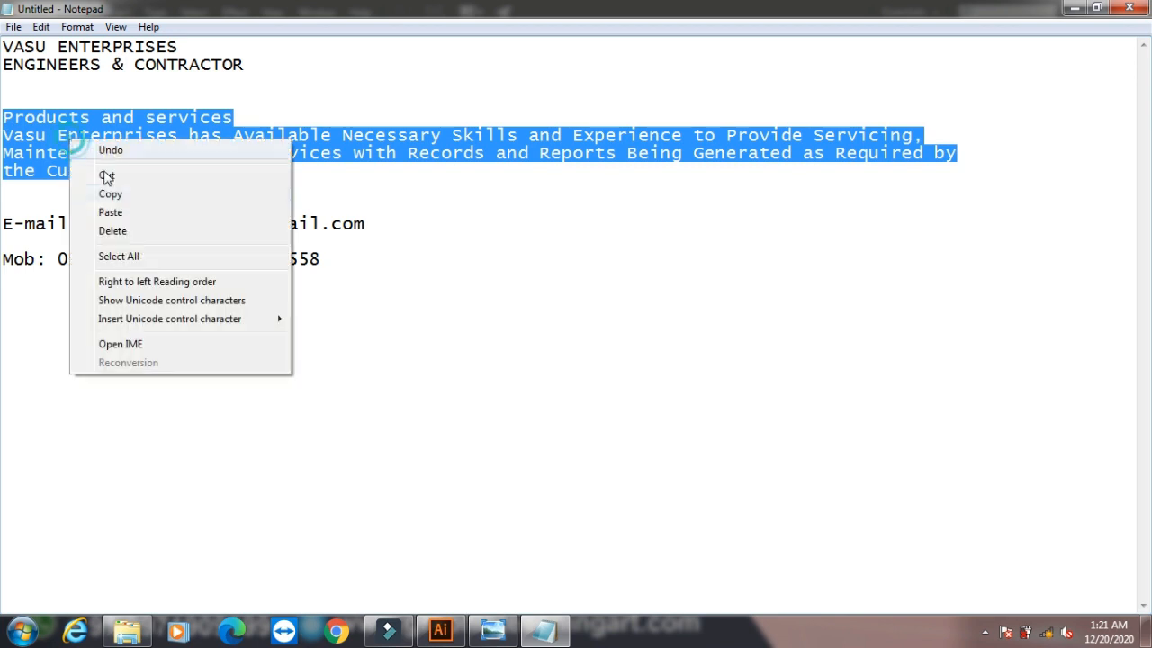
pyautogui.click(135, 195)
pyautogui.click(1075, 8)
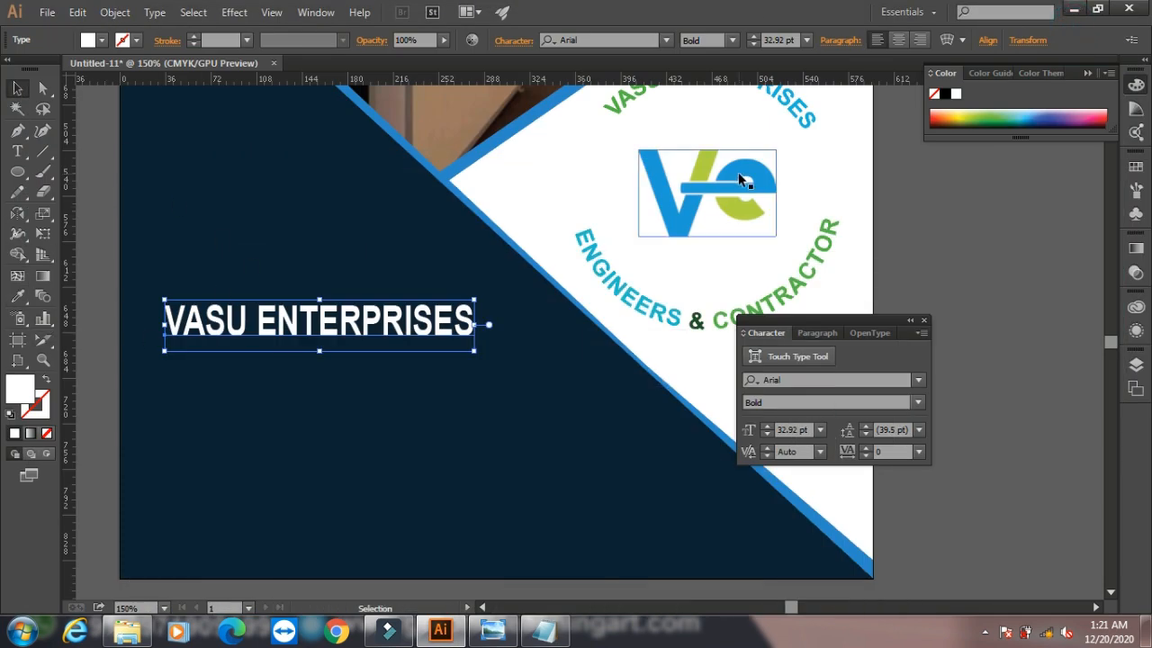
# Step: Paste the Products and services text below the VASU ENTERPRISES heading and set its font size to 12 pt
pyautogui.click(18, 152)
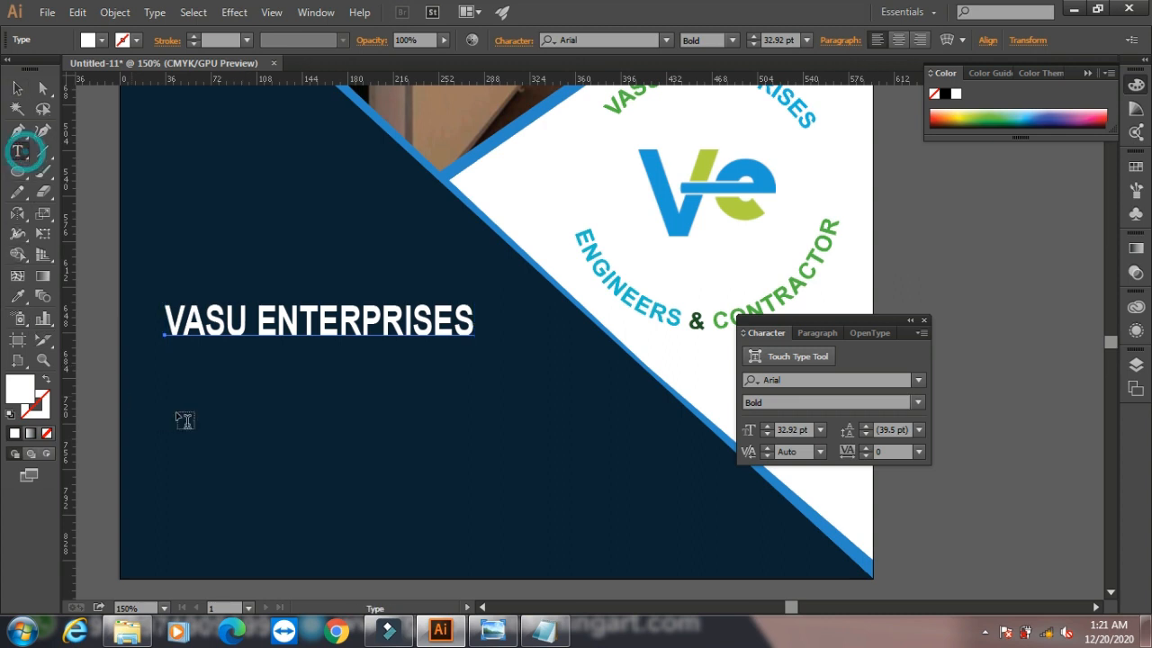
pyautogui.click(171, 375)
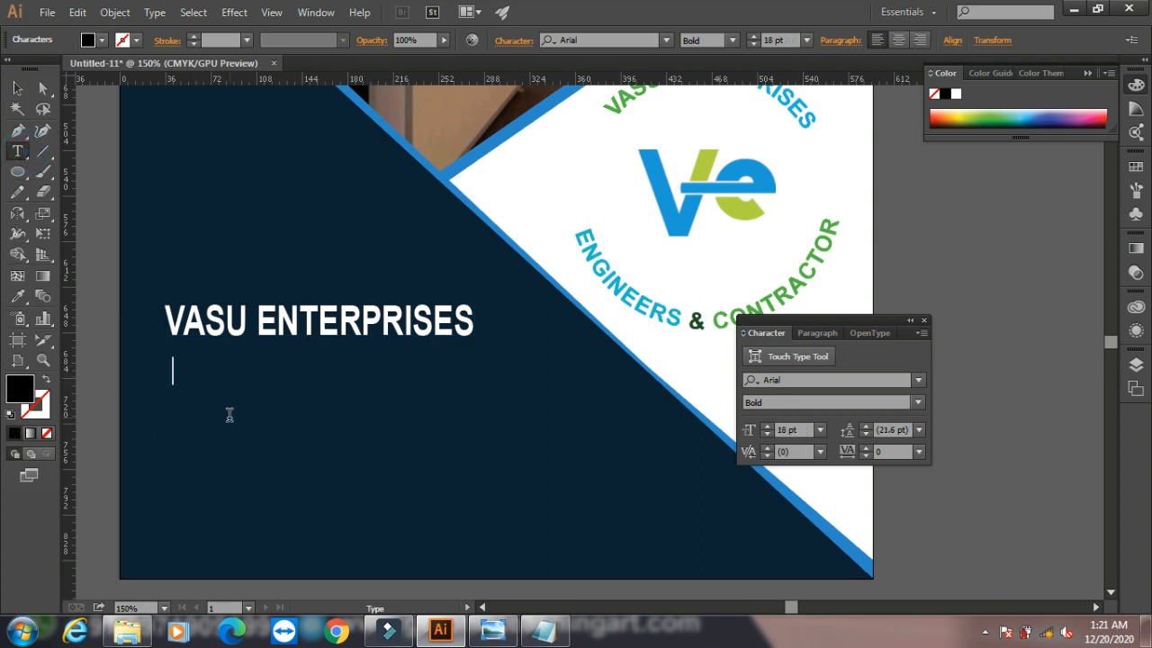
pyautogui.hotkey('ctrl', 'v')
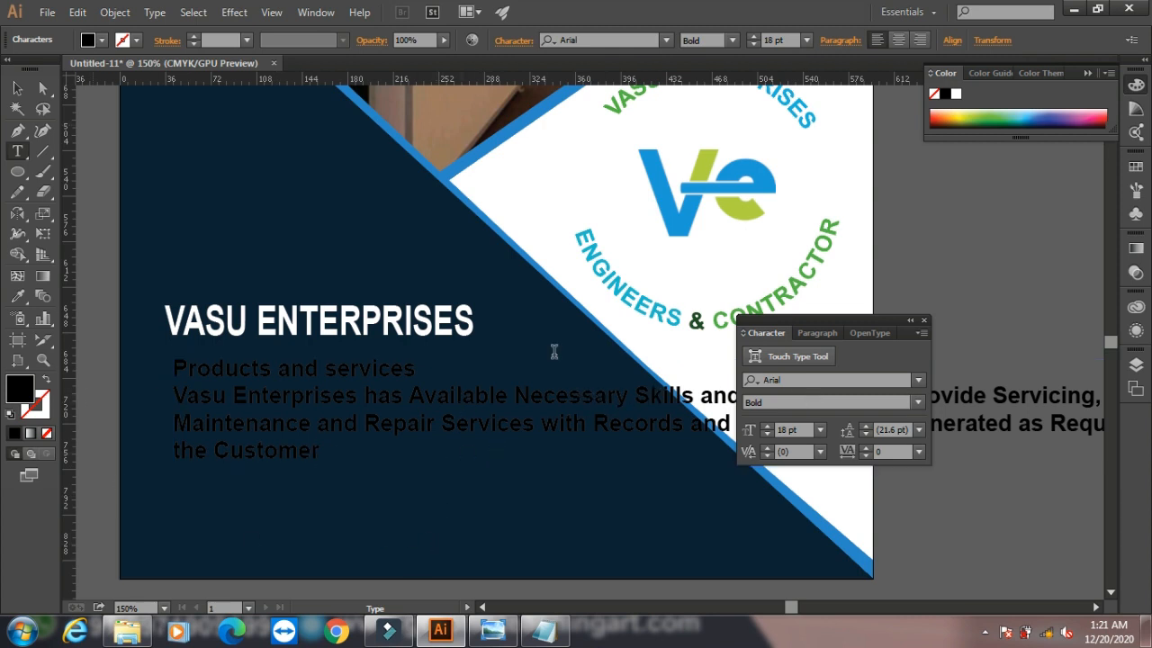
pyautogui.click(18, 88)
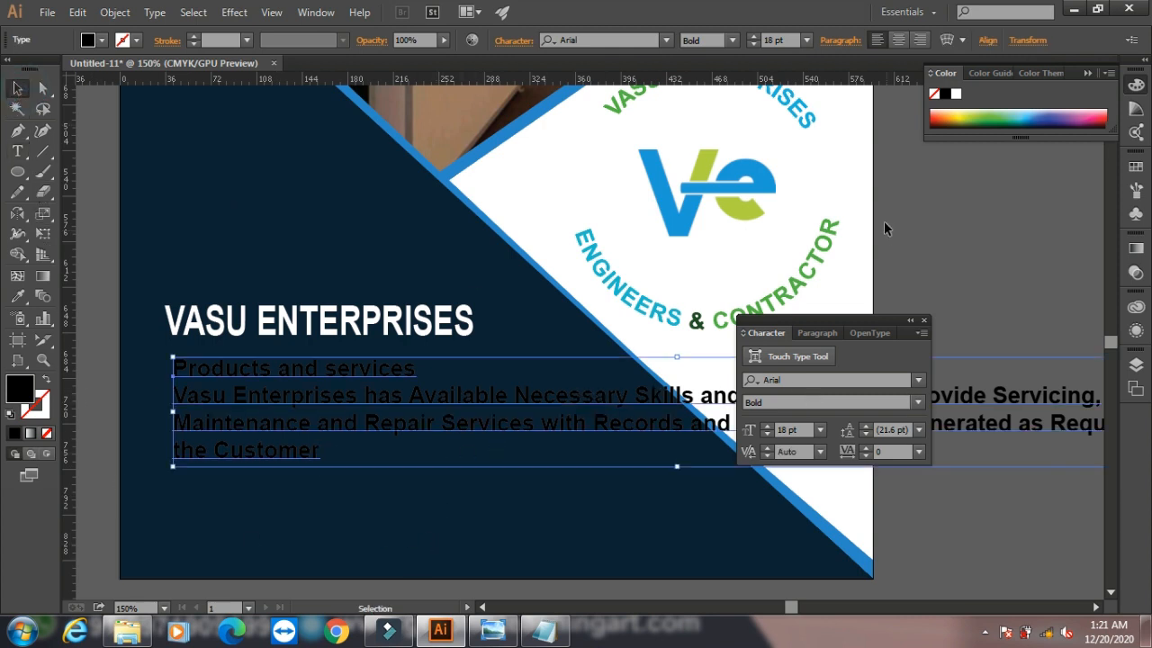
pyautogui.click(818, 430)
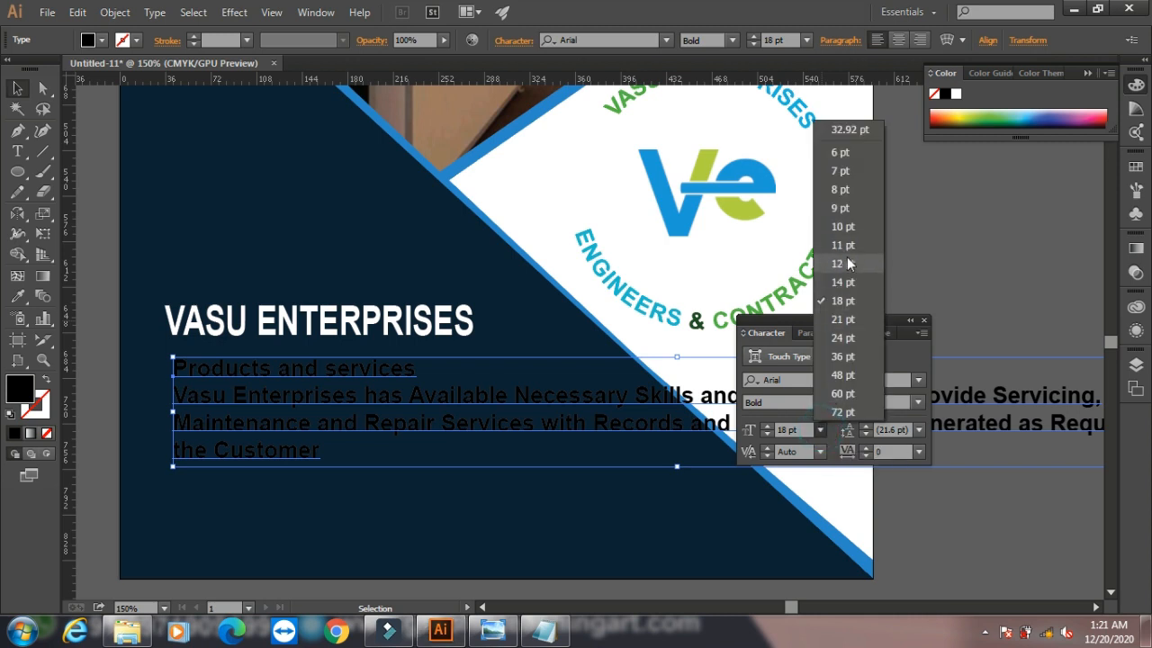
pyautogui.click(847, 257)
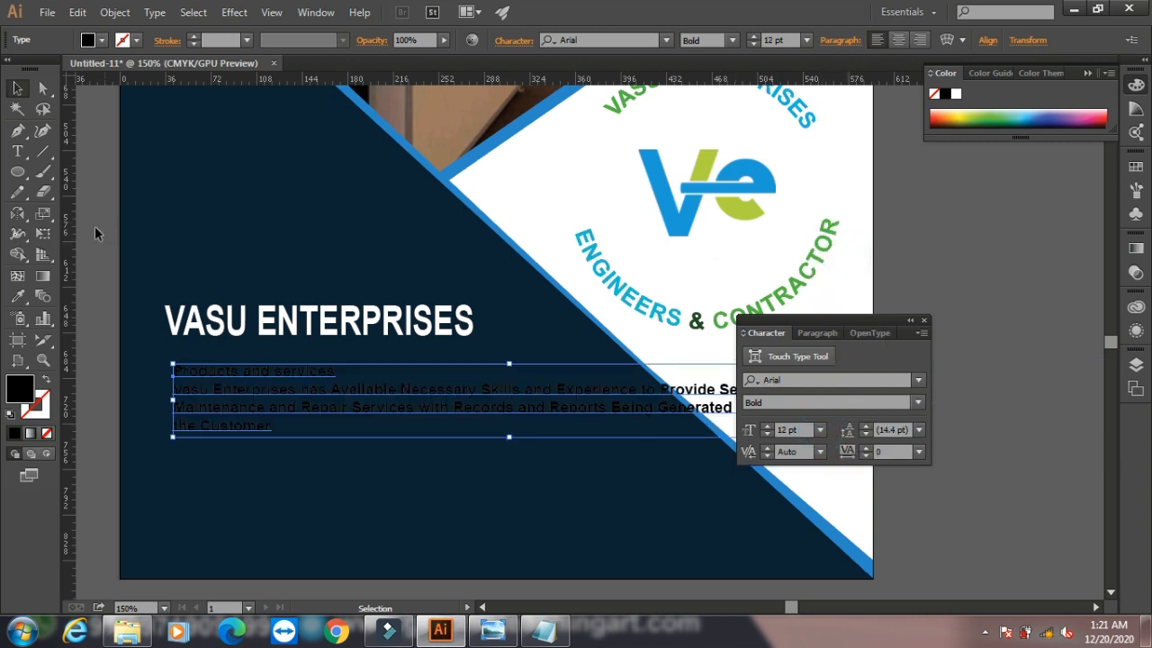
# Step: Set the font size of the Products and services title line to 14 pt
pyautogui.click(20, 153)
pyautogui.click(330, 370)
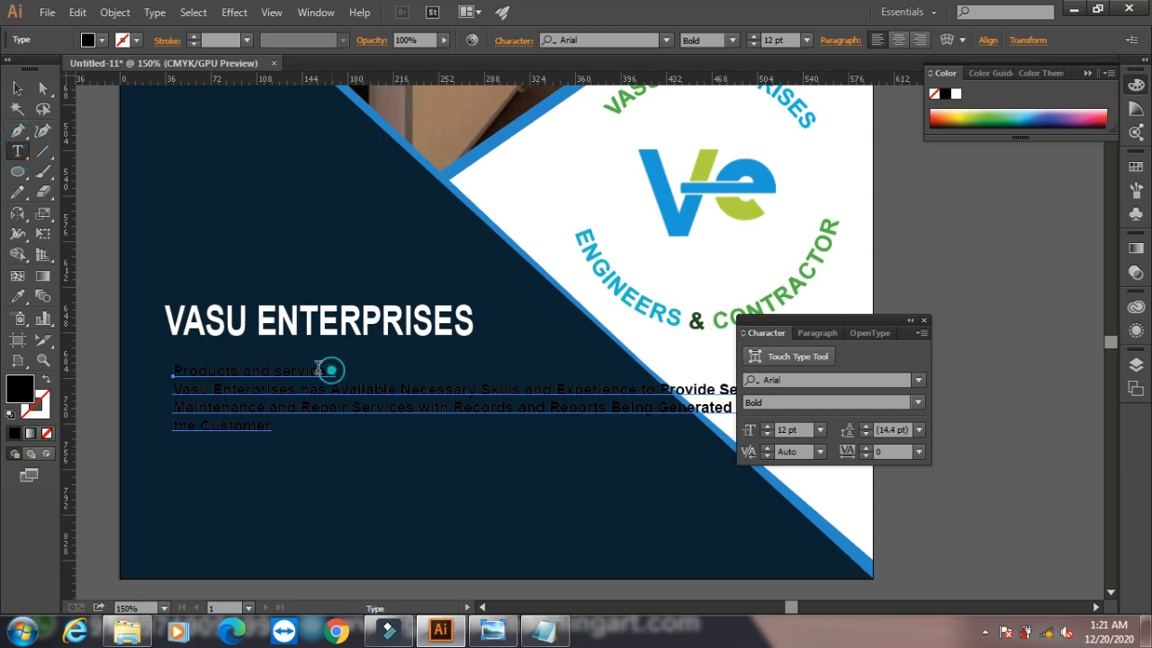
pyautogui.moveTo(329, 370); pyautogui.dragTo(173, 371)
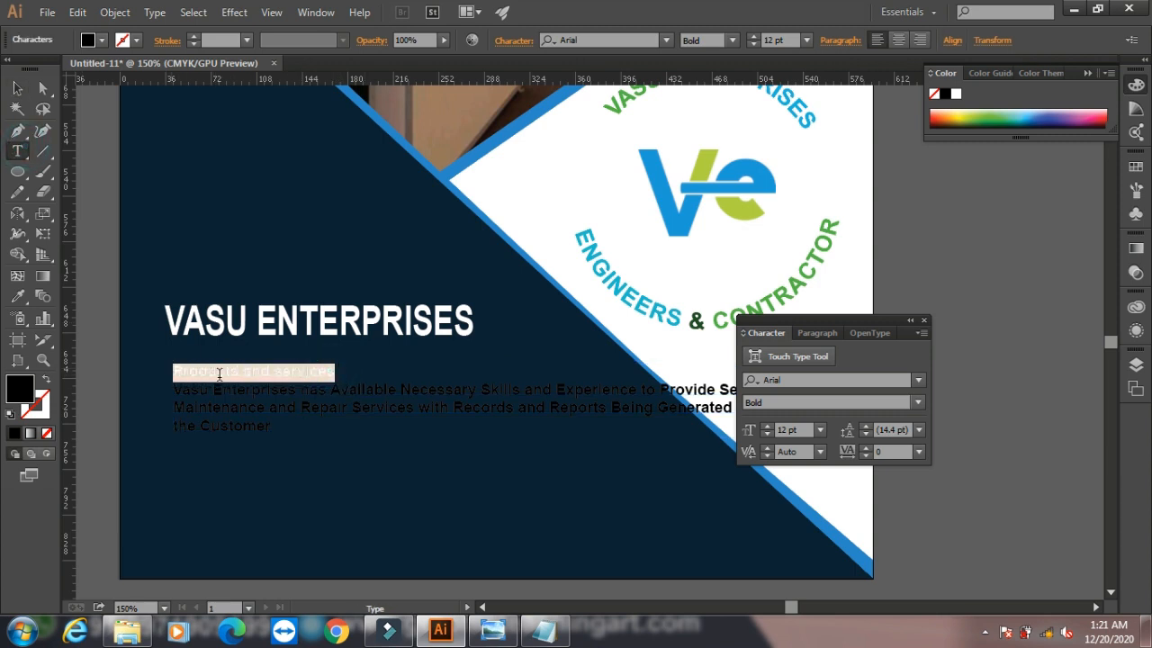
pyautogui.click(820, 430)
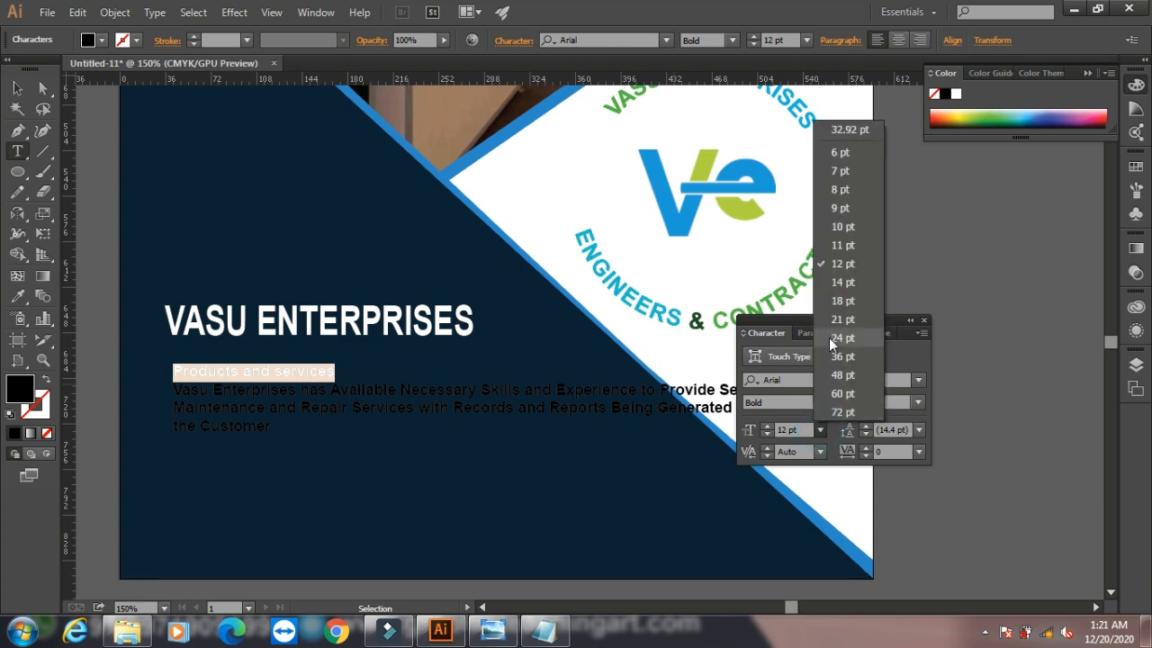
pyautogui.click(842, 281)
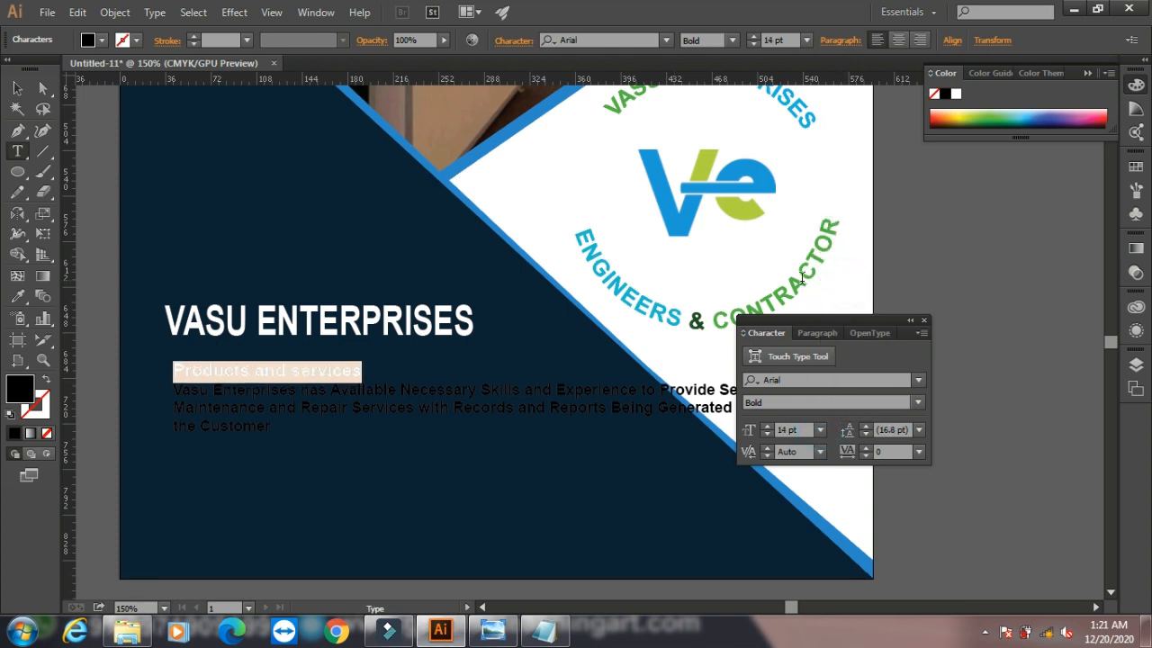
# Step: Break the paragraph before "to Provide Servicing" and join the Maintenance line onto that new line
pyautogui.click(647, 393)
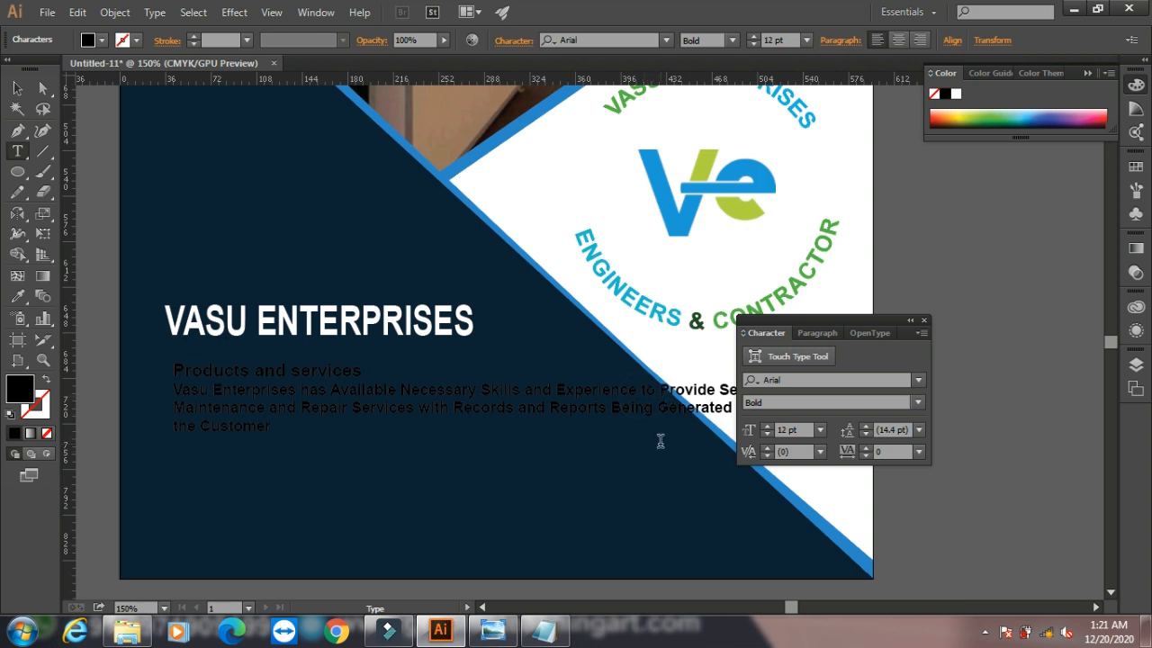
pyautogui.press('Return')
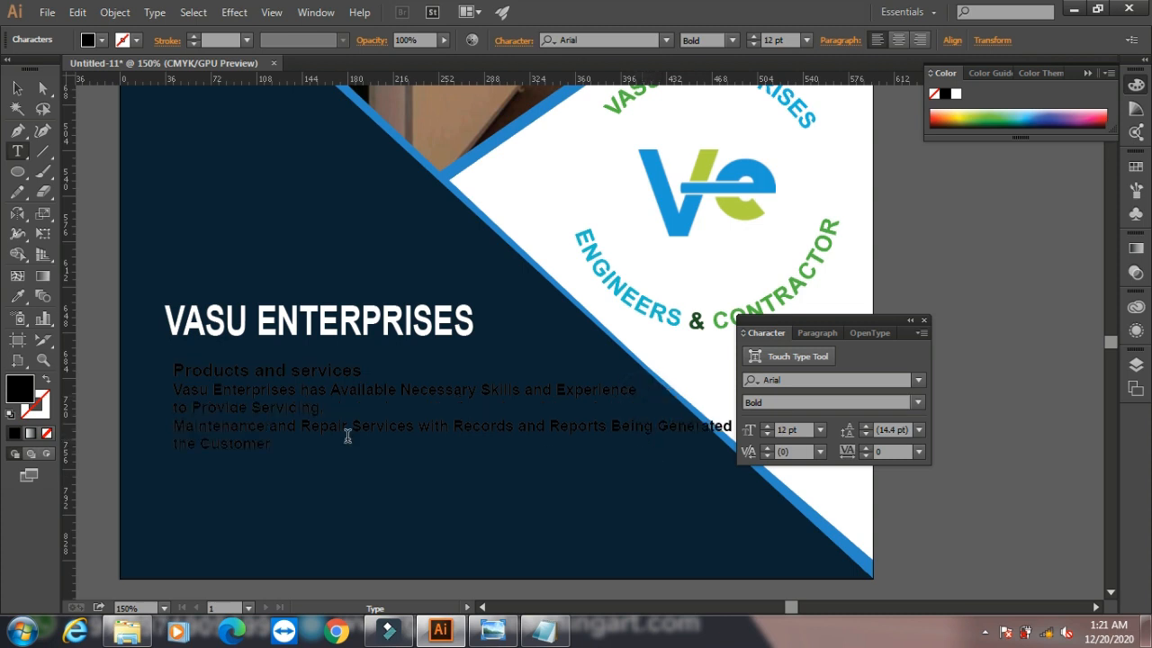
pyautogui.click(177, 424)
pyautogui.press('BackSpace')
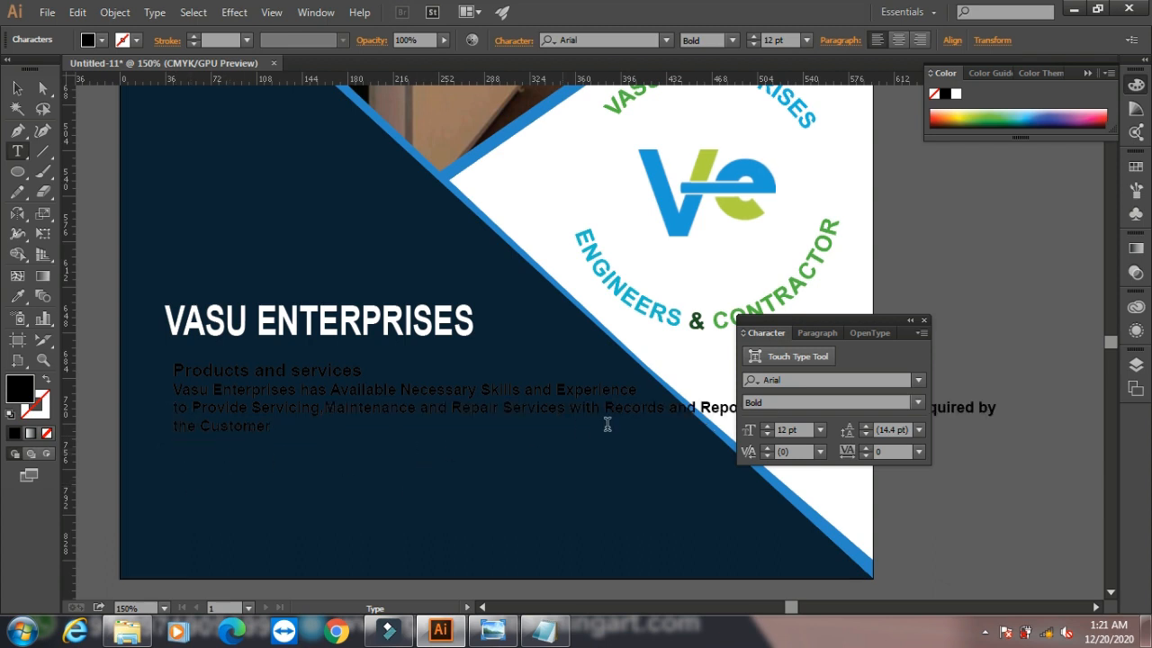
# Step: Break the services paragraph before "and Reports" and join "the Customer" onto the end of that new line
pyautogui.click(667, 410)
pyautogui.press('Return')
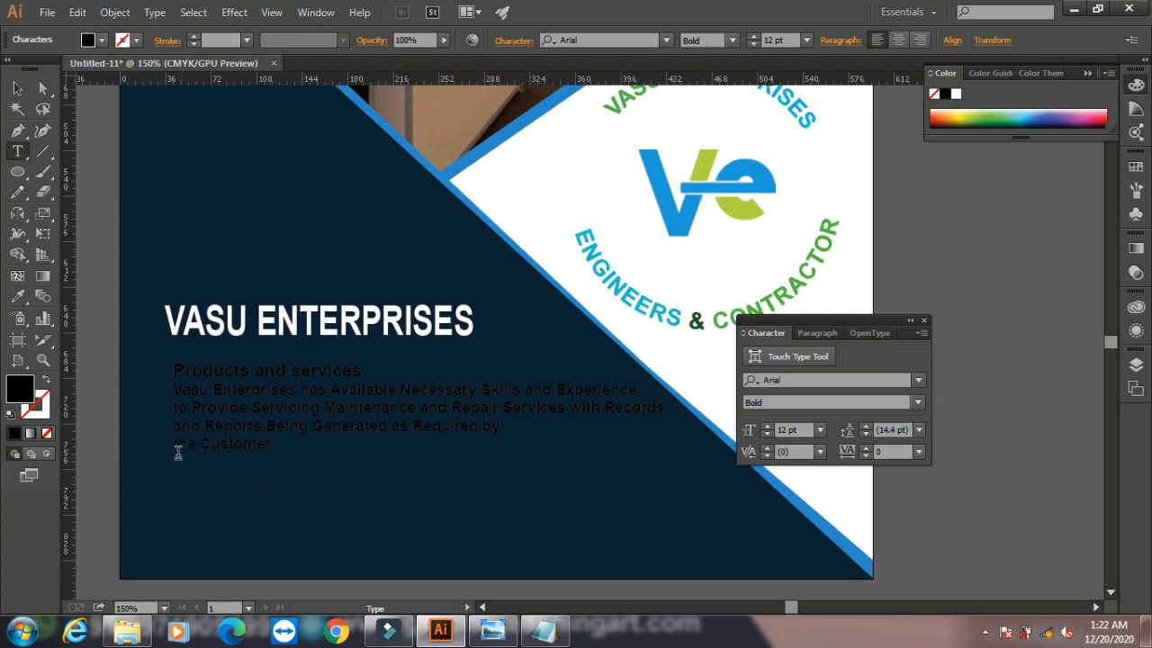
pyautogui.click(173, 450)
pyautogui.press('BackSpace')
# Step: Fill the three lines of the services paragraph with pale yellow F8FCD9
pyautogui.moveTo(603, 430); pyautogui.dragTo(163, 389)
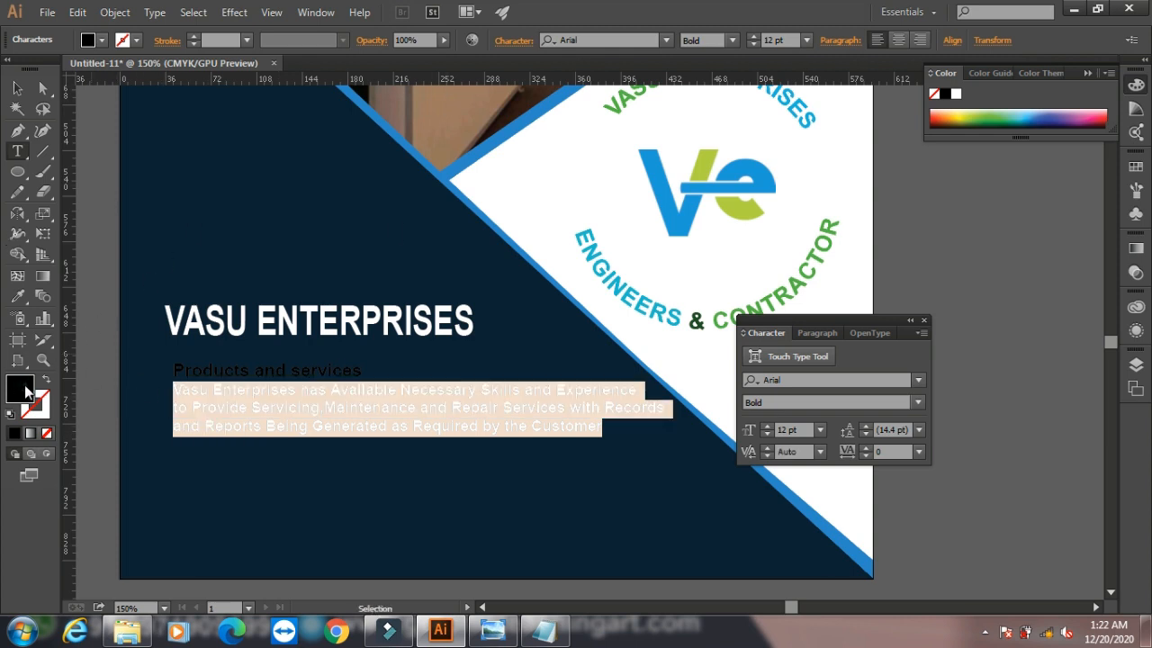
pyautogui.doubleClick(26, 388)
pyautogui.click(415, 516)
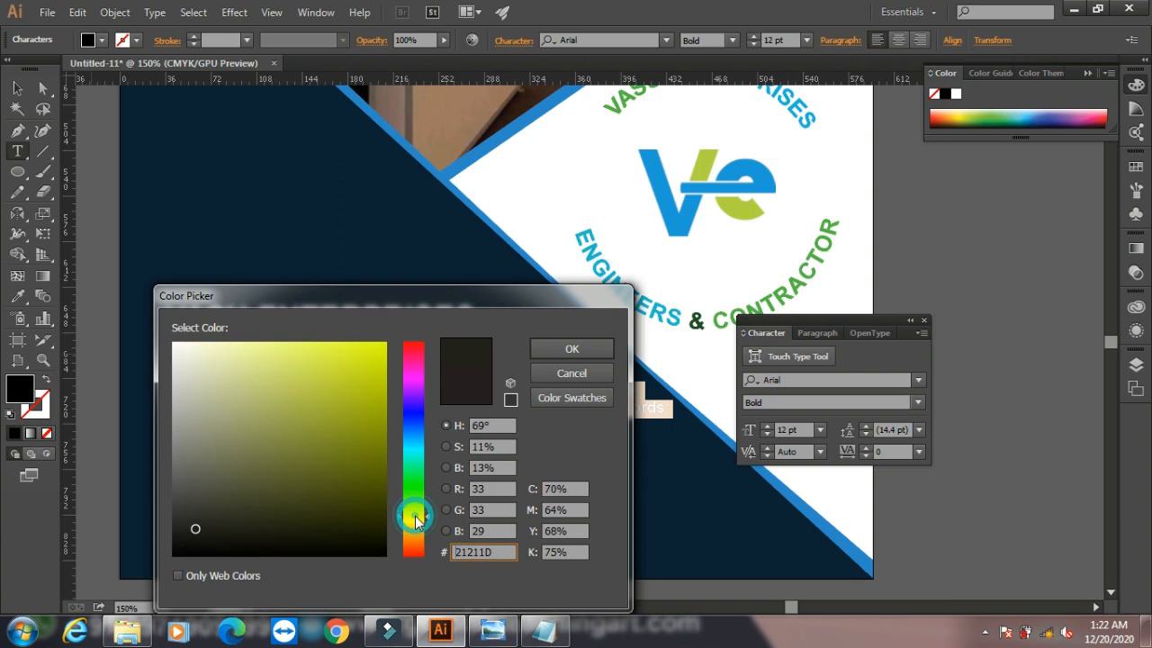
pyautogui.click(201, 345)
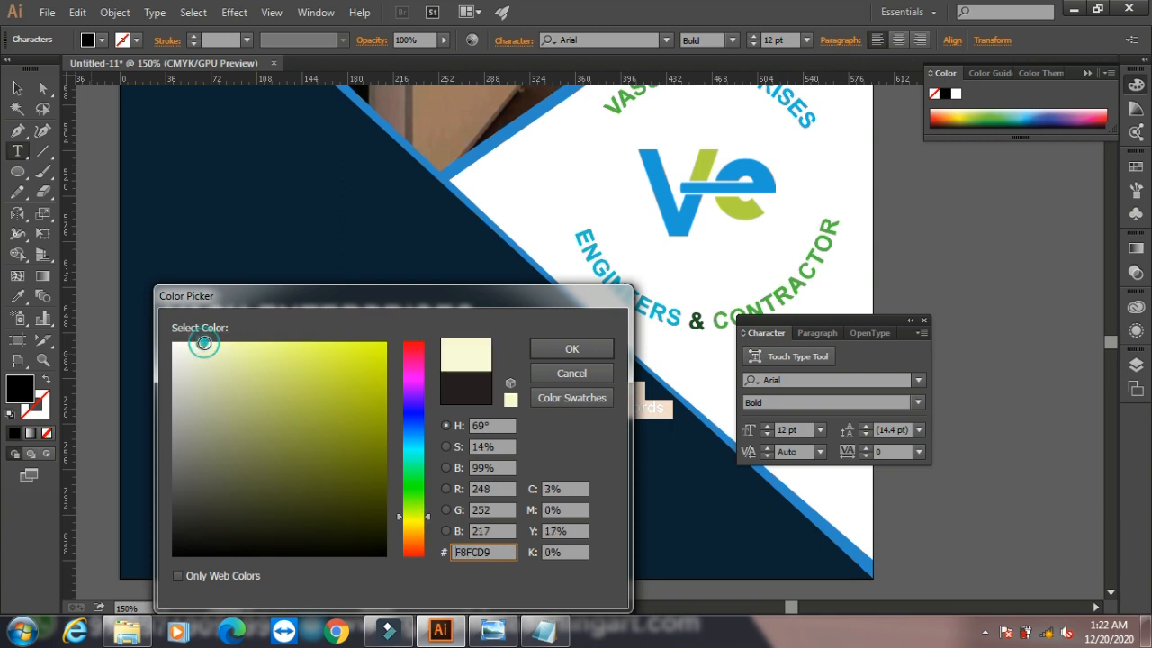
pyautogui.click(570, 350)
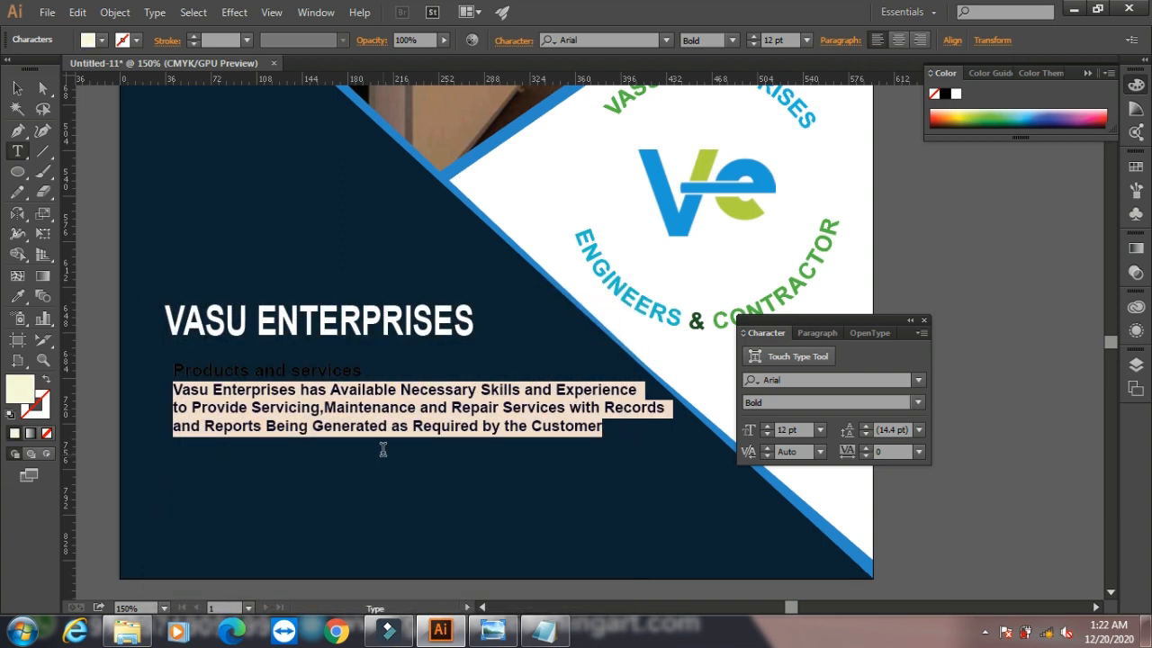
# Step: Fill the Products and services title line with a pale green colour at hue 120°
pyautogui.moveTo(368, 371); pyautogui.dragTo(151, 373)
pyautogui.doubleClick(21, 388)
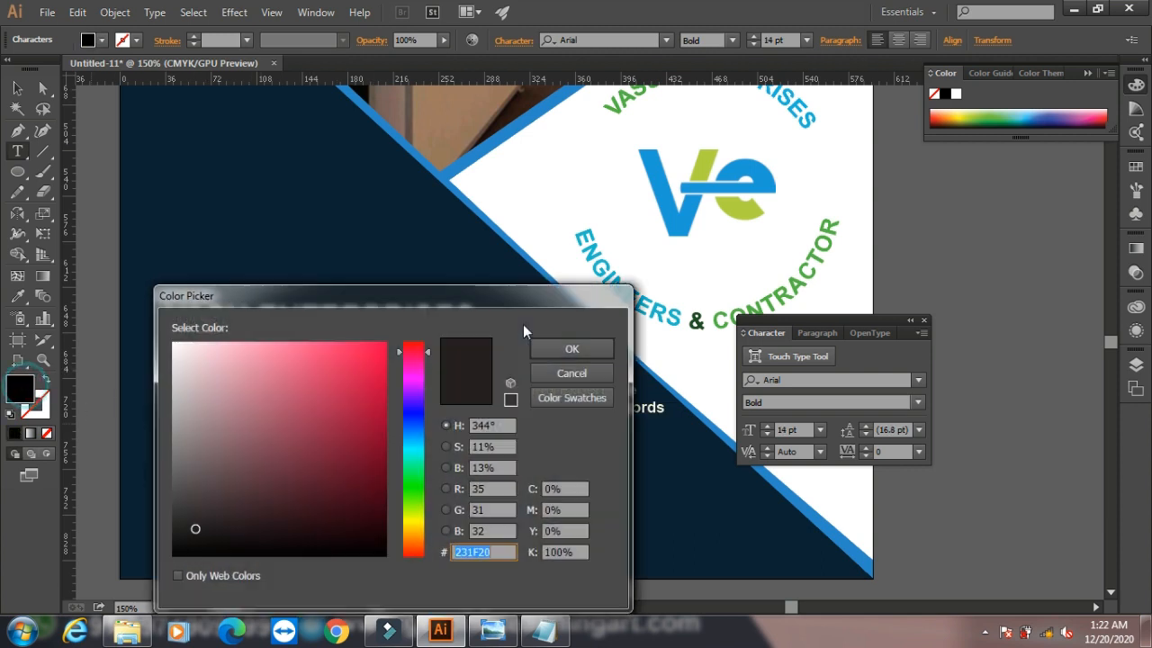
pyautogui.moveTo(412, 517); pyautogui.dragTo(412, 485)
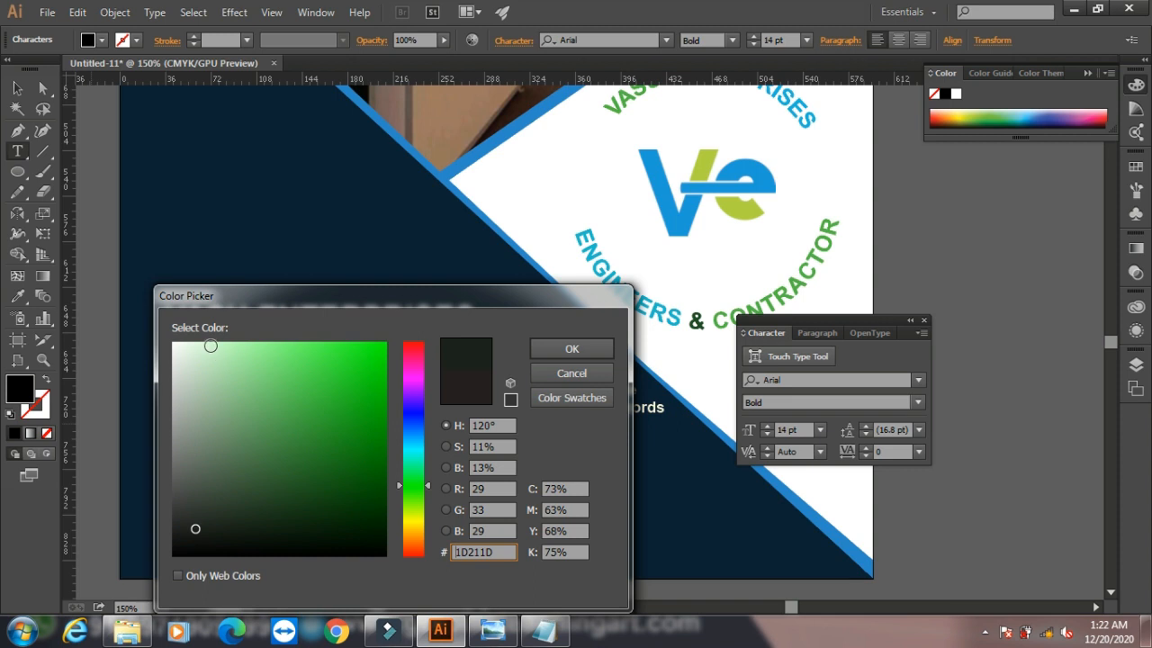
pyautogui.click(207, 345)
pyautogui.click(592, 353)
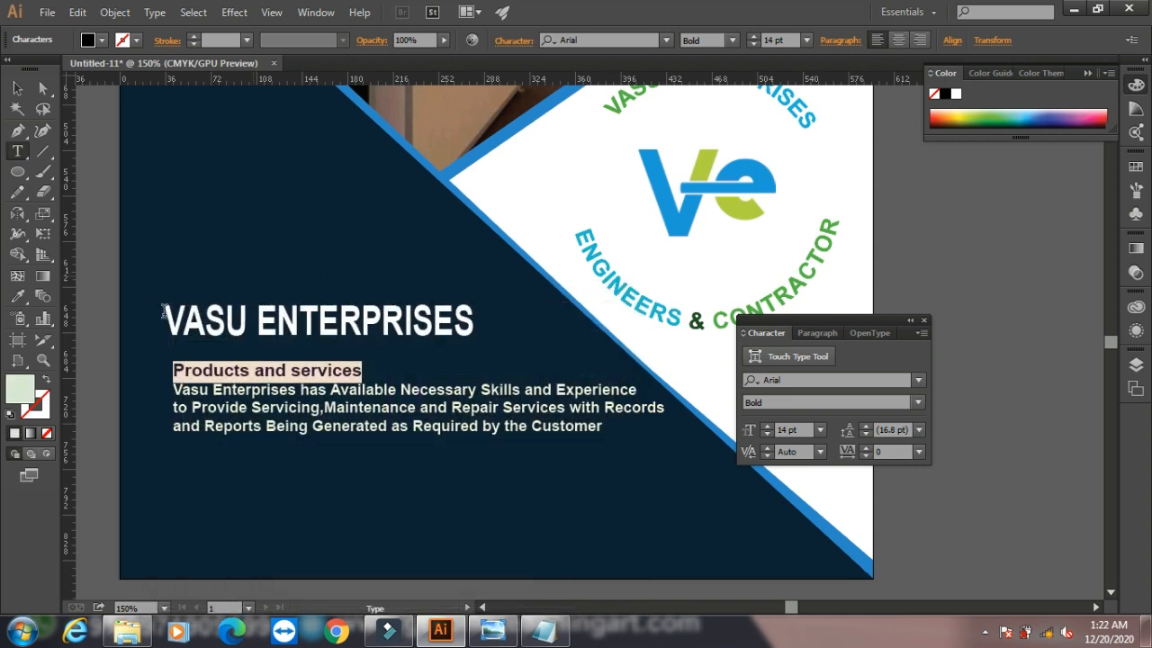
# Step: Move the VASU ENTERPRISES heading and the services text together closer to the flyer's left edge
pyautogui.click(17, 87)
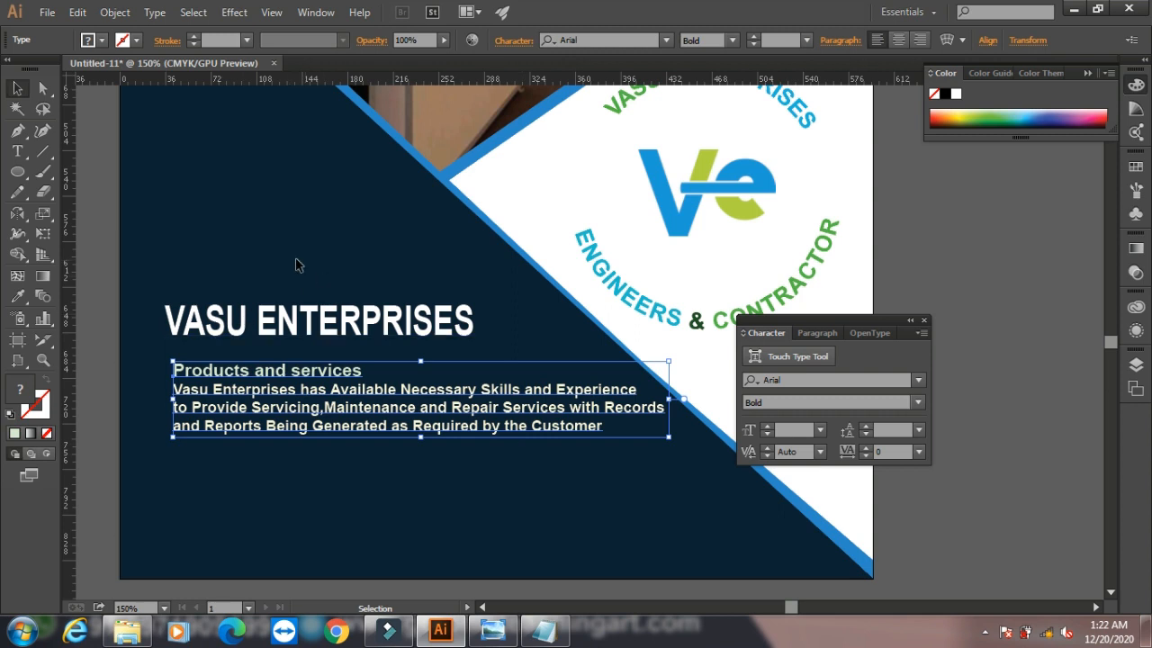
pyautogui.keyDown('shift'); pyautogui.click(243, 332); pyautogui.keyUp('shift')
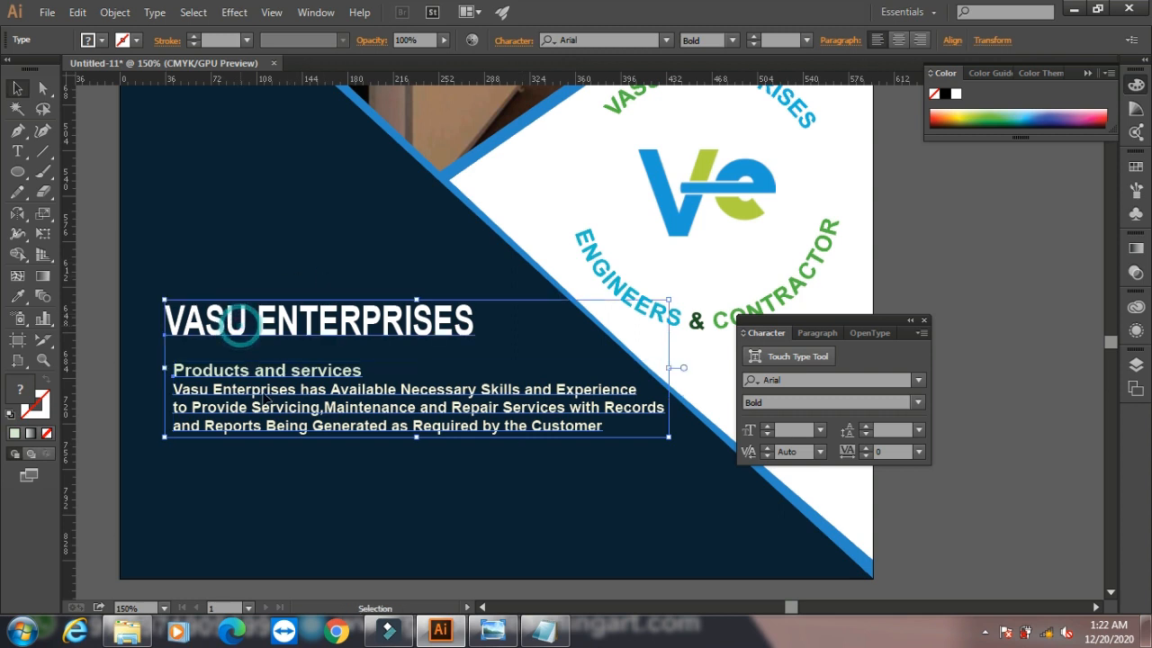
pyautogui.moveTo(285, 402); pyautogui.dragTo(254, 398)
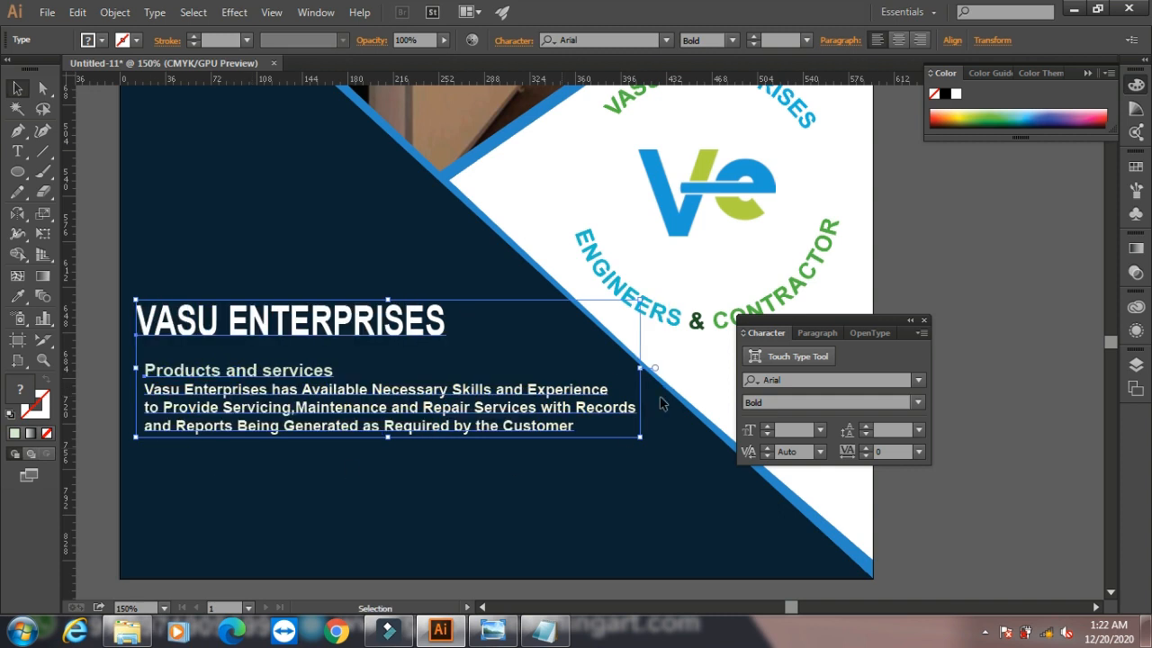
# Step: Align the left edges of the VASU ENTERPRISES heading and the services text, then deselect them
pyautogui.click(316, 12)
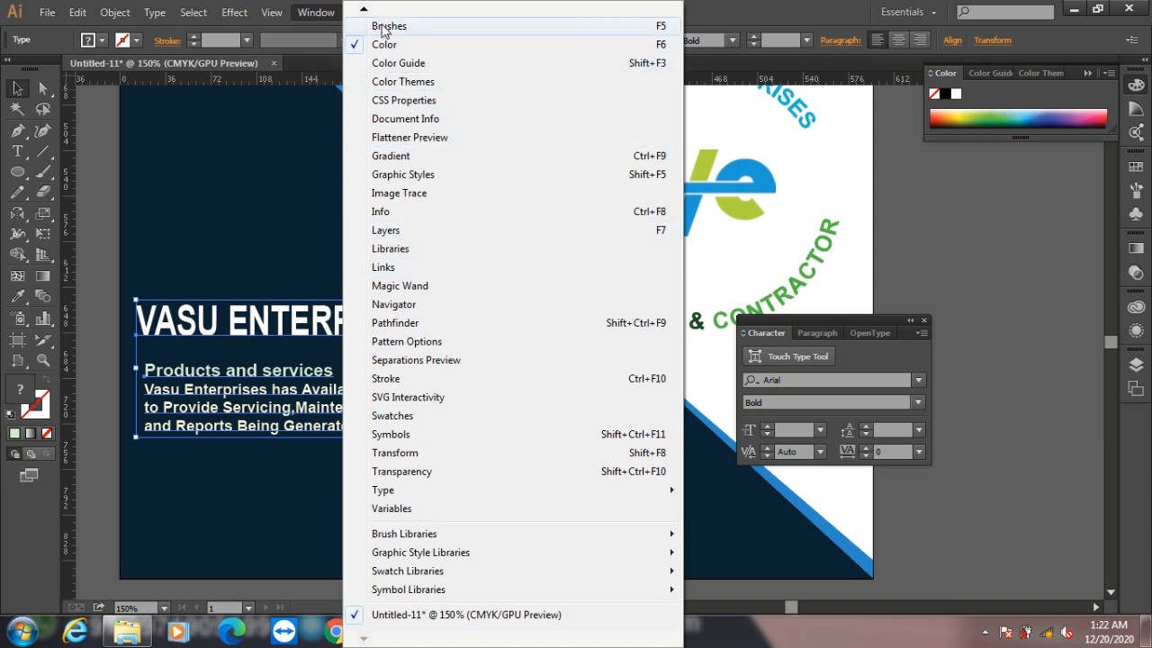
pyautogui.click(363, 9)
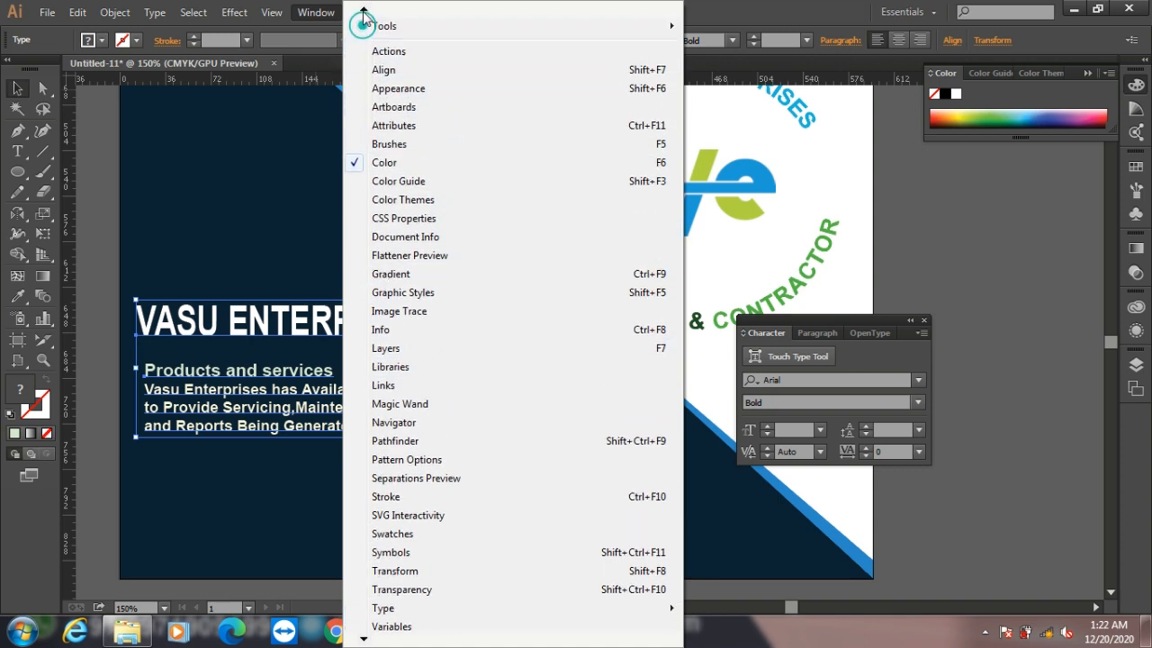
pyautogui.click(383, 79)
pyautogui.click(629, 146)
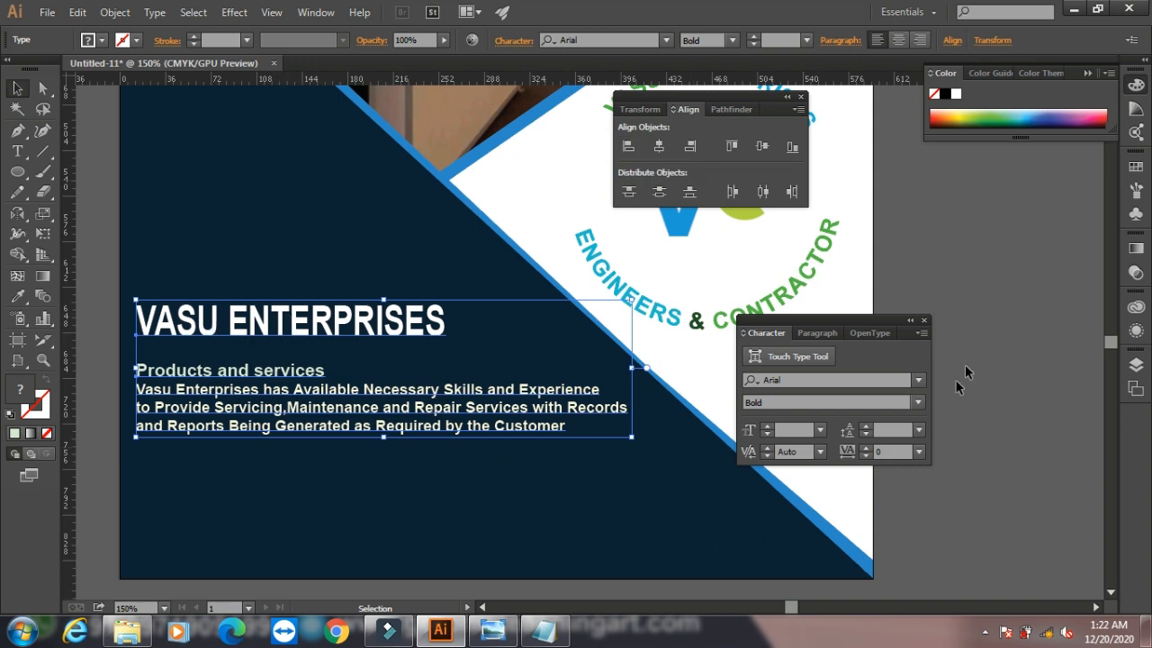
pyautogui.click(979, 279)
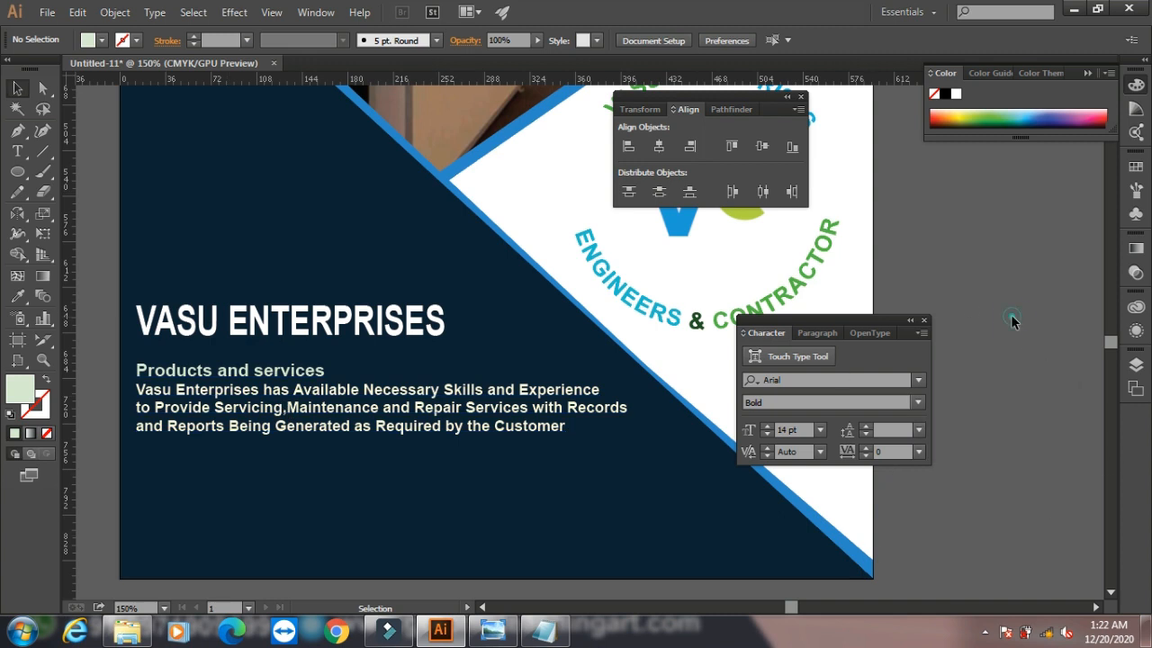
# Step: Copy the E-mail and Mob contact lines from the Notepad text and return to Illustrator
pyautogui.moveTo(1115, 343)
pyautogui.mouseDown()
pyautogui.moveTo(1115, 354)
pyautogui.moveTo(1116, 345)
pyautogui.mouseUp()
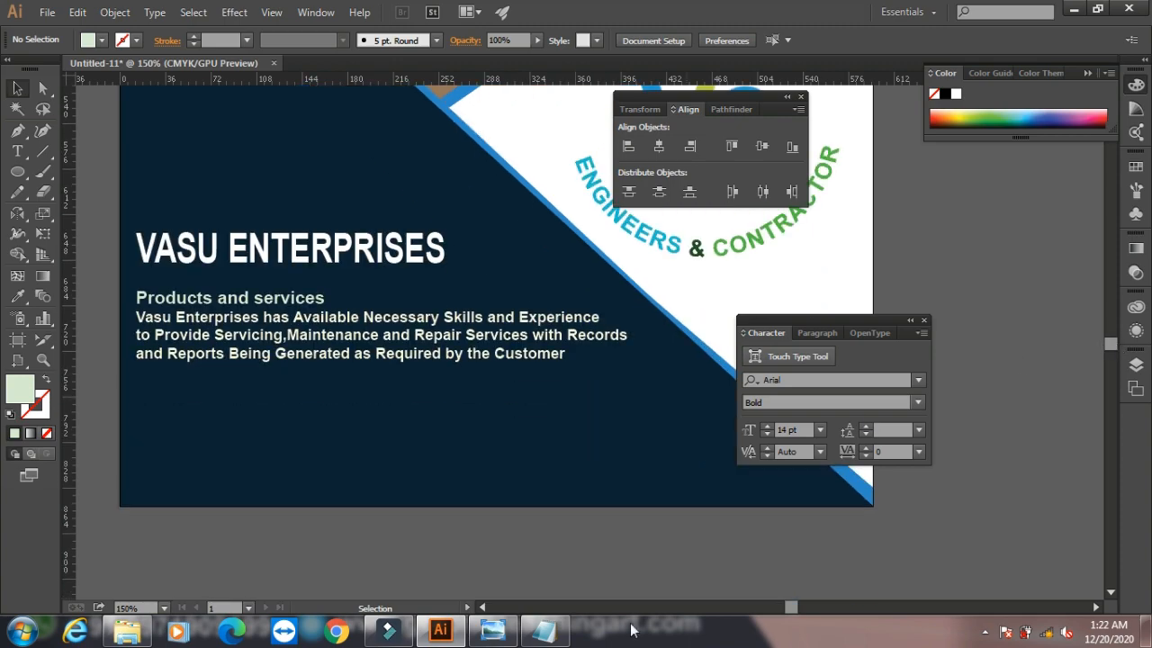
pyautogui.click(543, 630)
pyautogui.moveTo(338, 267); pyautogui.dragTo(8, 226)
pyautogui.rightClick(39, 229)
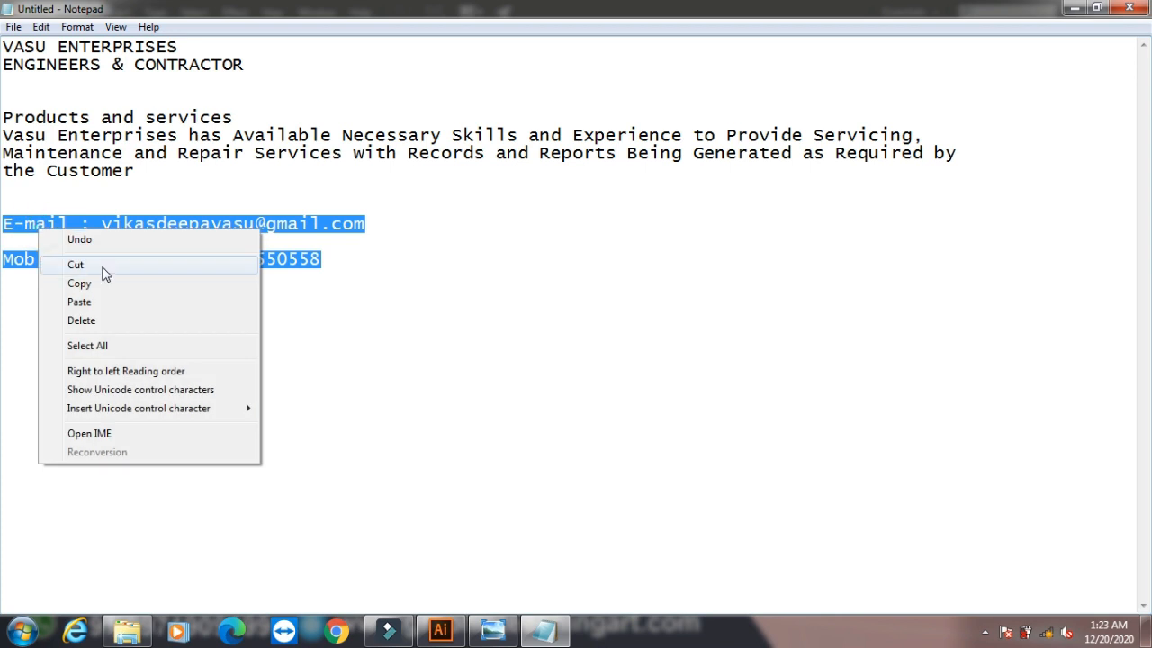
pyautogui.click(97, 282)
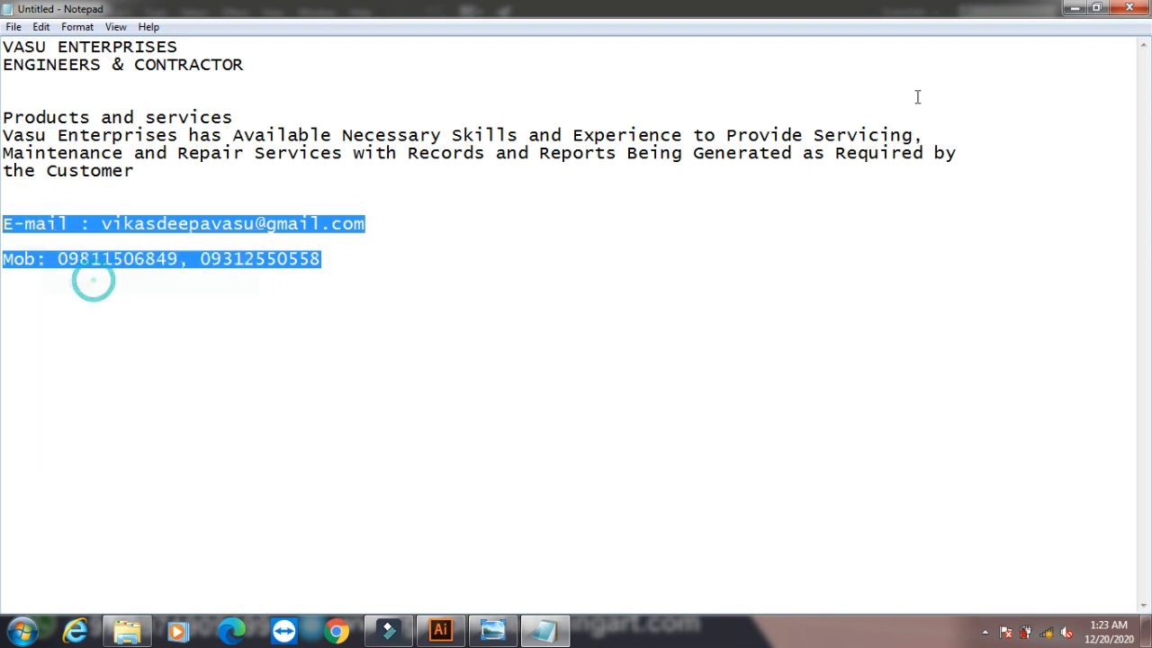
pyautogui.click(1073, 9)
# Step: Paste the contact lines as new text below the services paragraph and remove the blank line between them
pyautogui.click(20, 153)
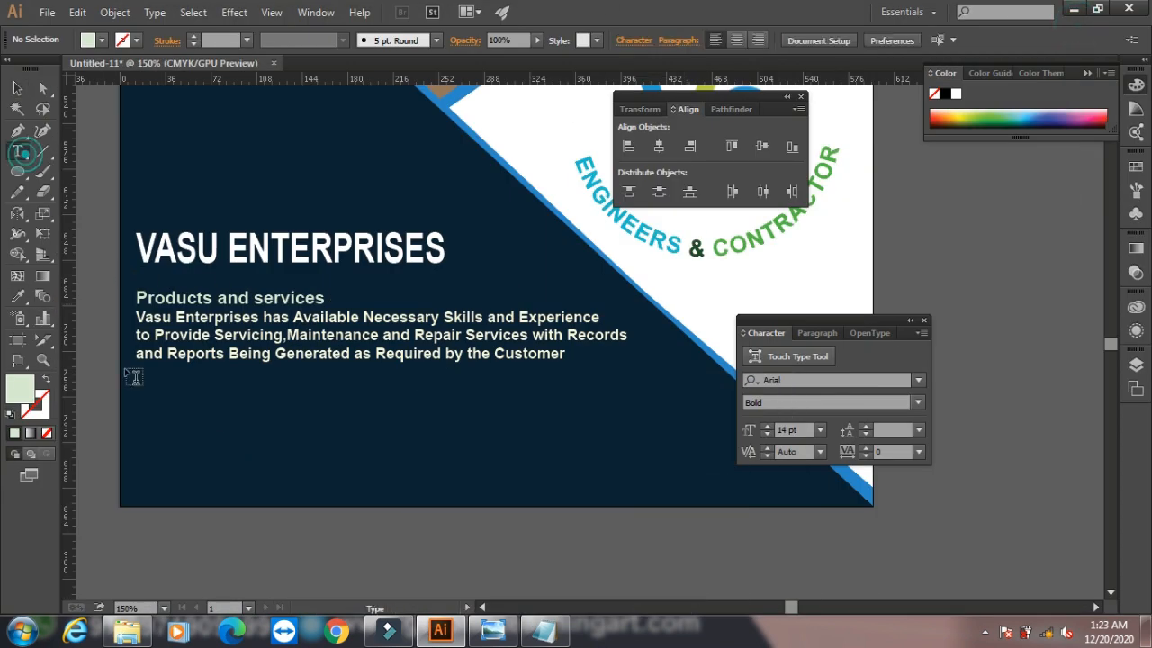
pyautogui.click(168, 418)
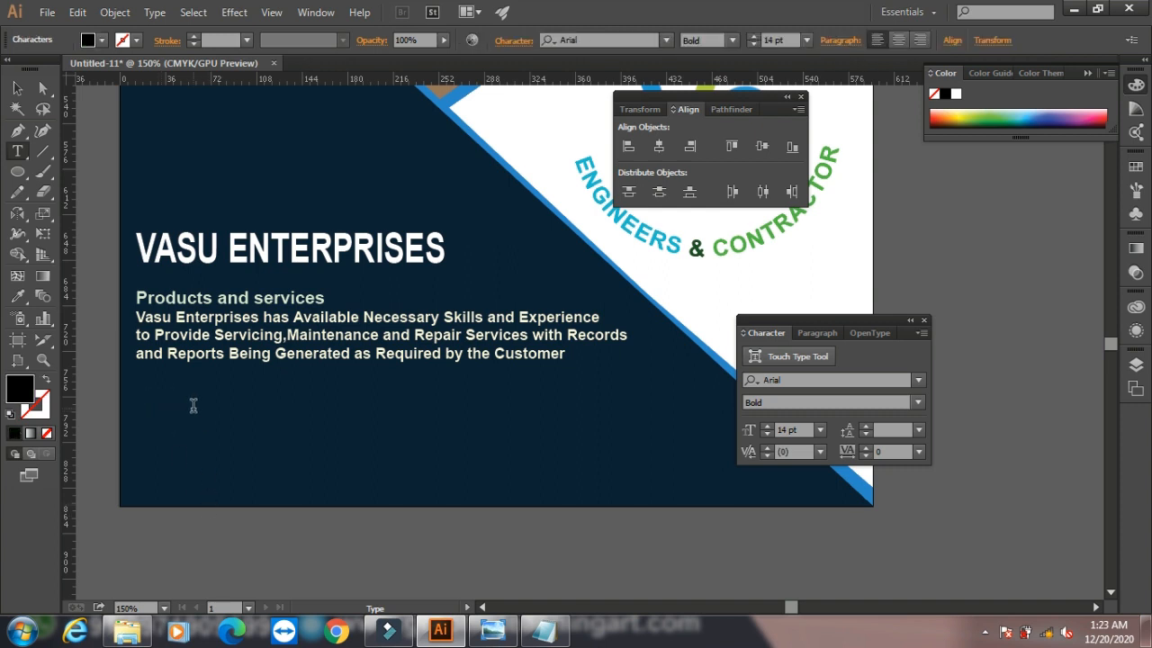
pyautogui.hotkey('ctrl', 'v')
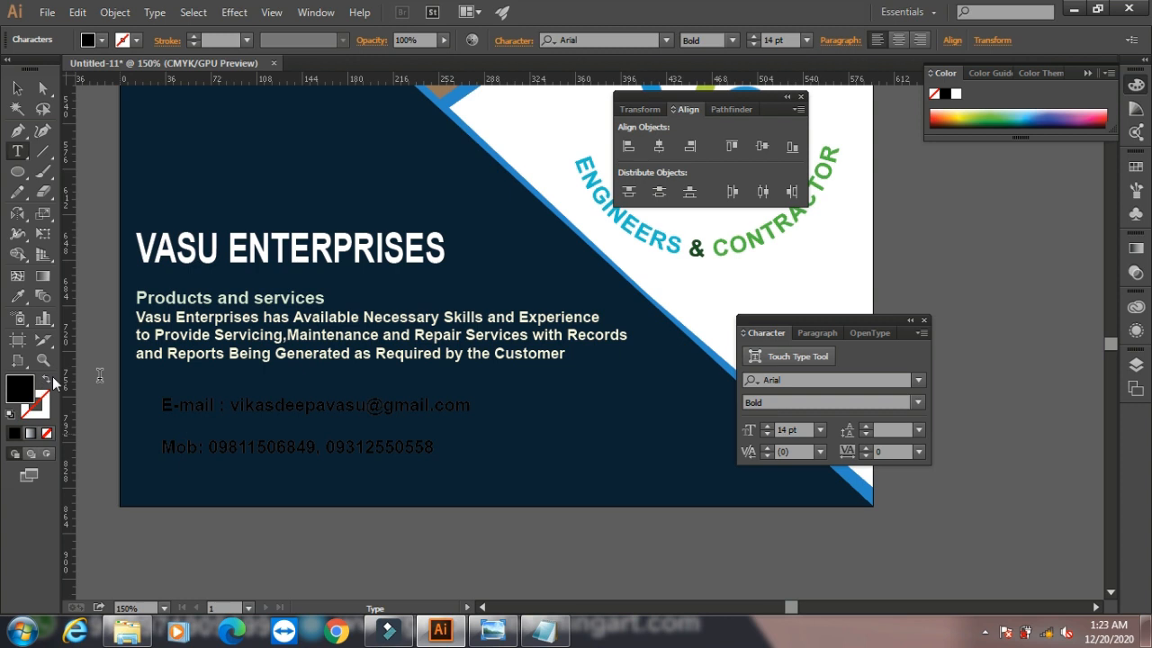
pyautogui.press('BackSpace')
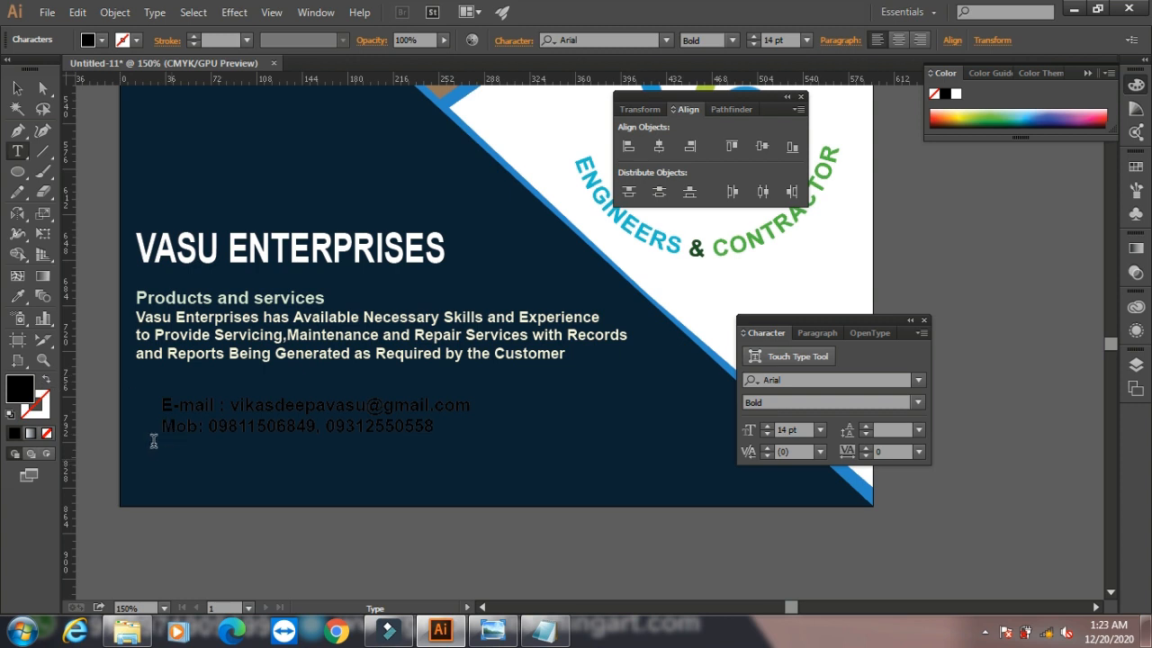
# Step: Fill the E-mail and Mob contact text with white
pyautogui.click(17, 88)
pyautogui.doubleClick(18, 388)
pyautogui.moveTo(218, 387); pyautogui.dragTo(172, 340)
pyautogui.click(603, 348)
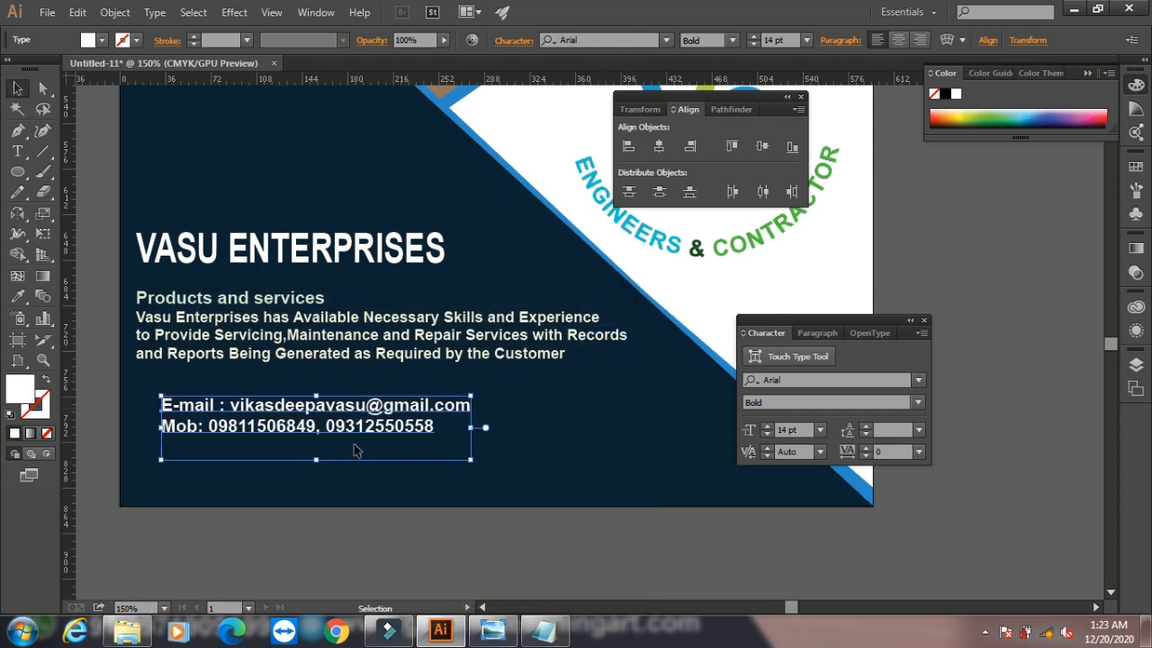
# Step: Move the contact text down to the flyer's lower-left corner, in line with the left edge of the services text
pyautogui.moveTo(283, 413); pyautogui.dragTo(261, 471)
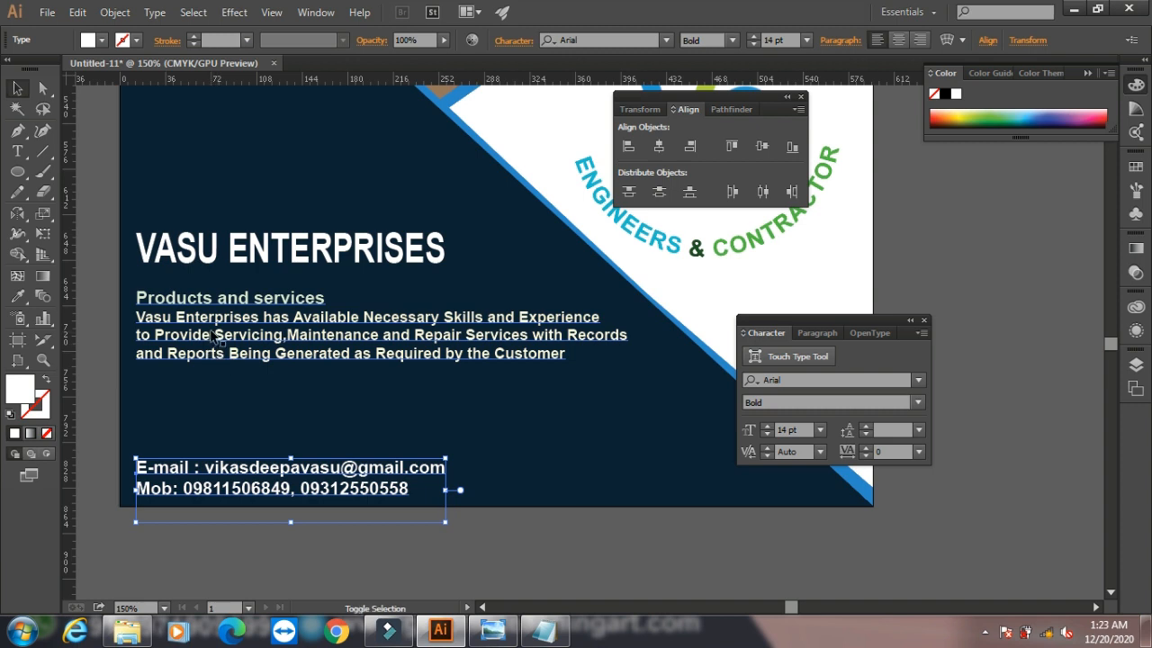
pyautogui.keyDown('shift'); pyautogui.click(216, 339); pyautogui.keyUp('shift')
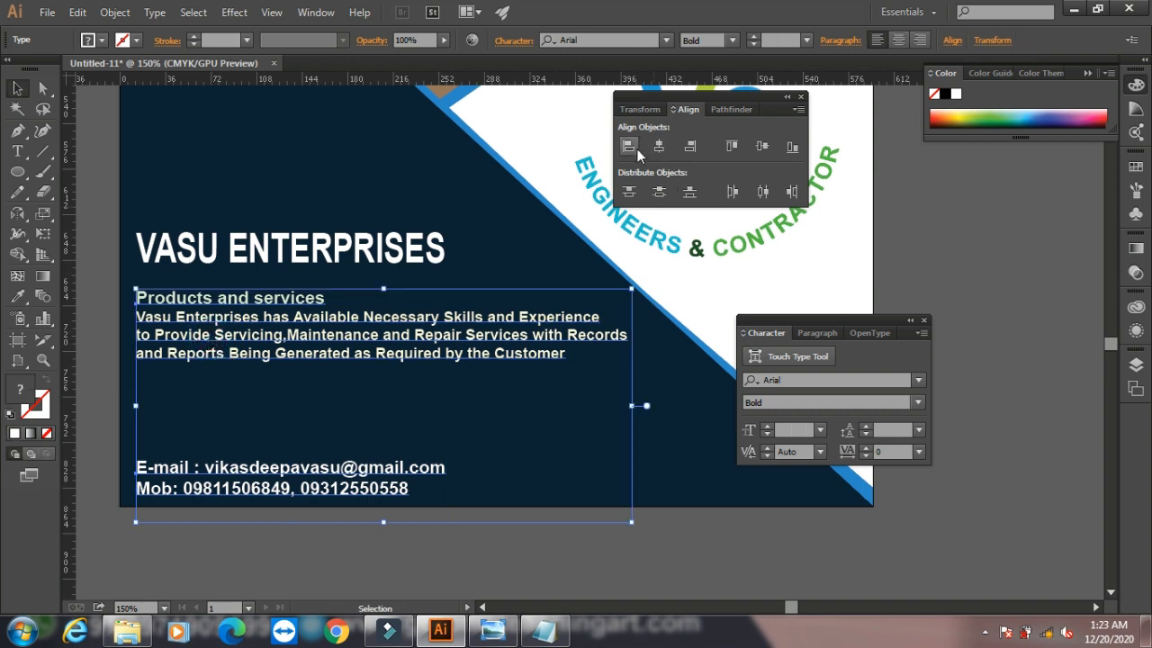
pyautogui.click(392, 560)
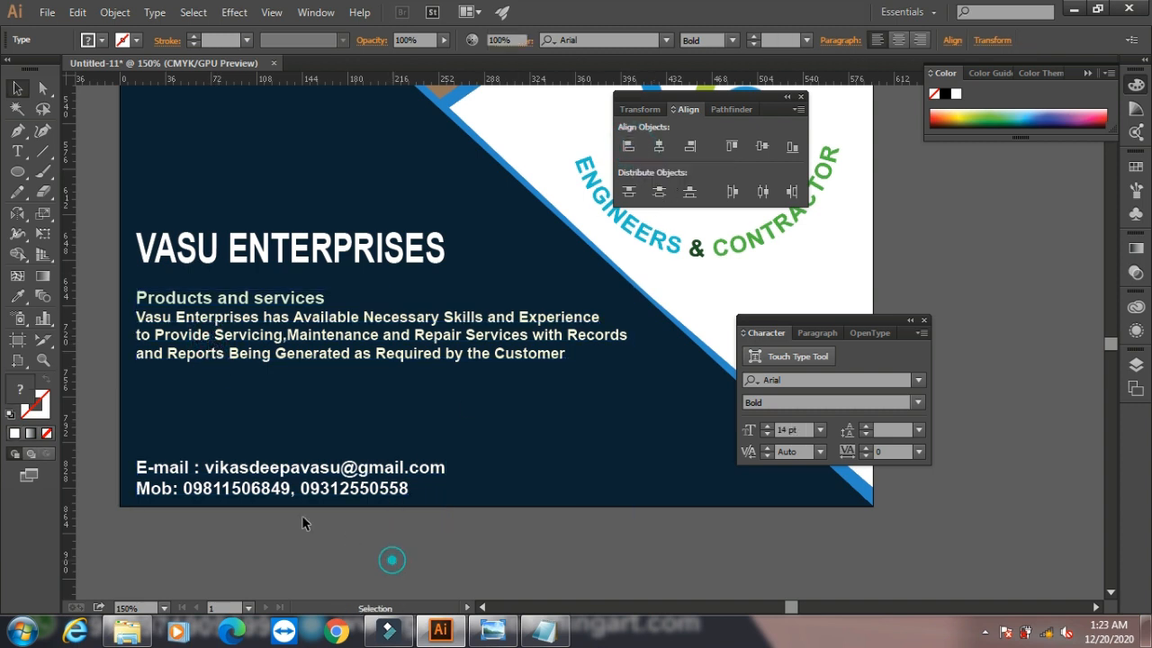
pyautogui.click(281, 479)
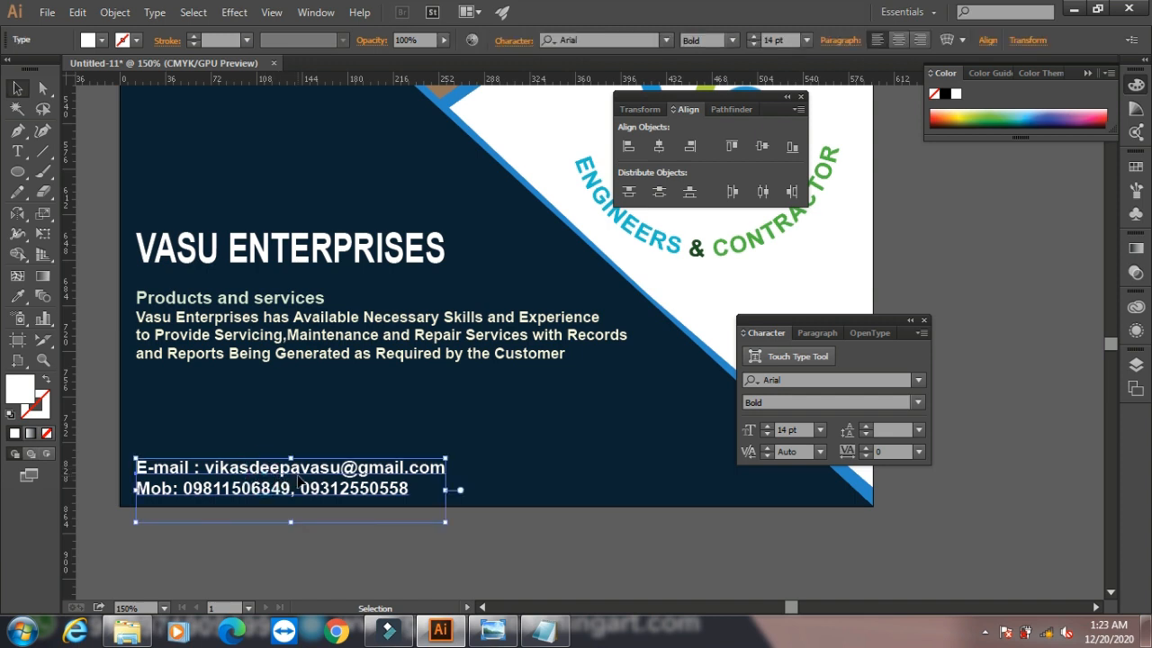
# Step: Try 14 pt and 36 pt line spacing on the Products and services text, then set its leading to 21 pt
pyautogui.click(282, 327)
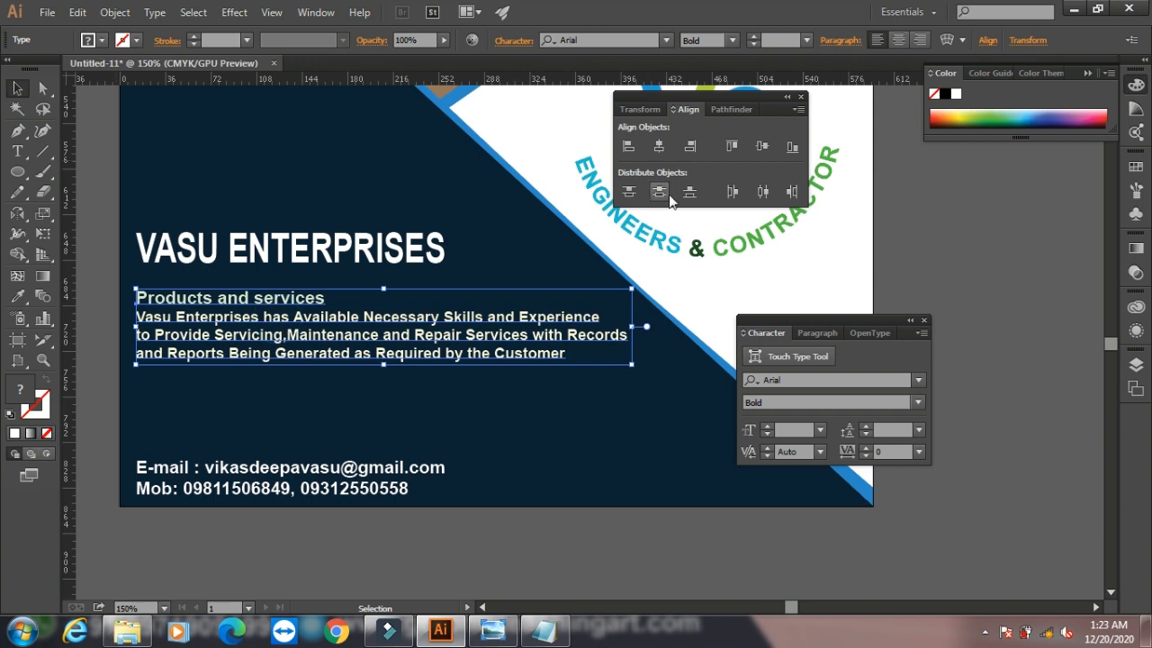
pyautogui.click(919, 431)
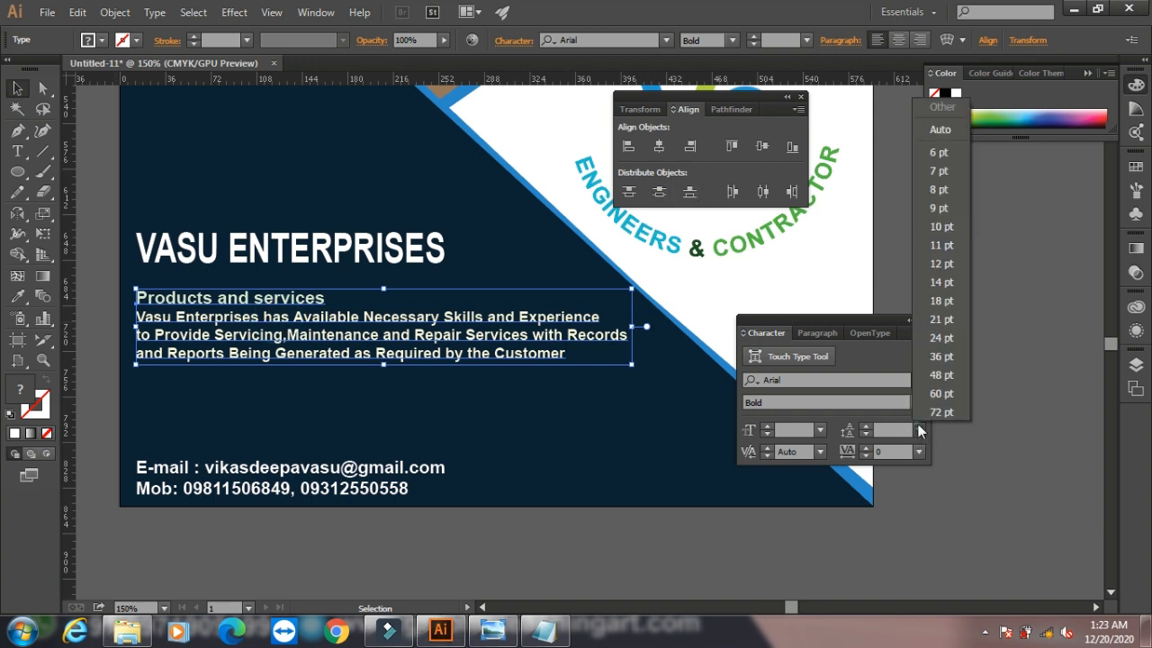
pyautogui.click(941, 283)
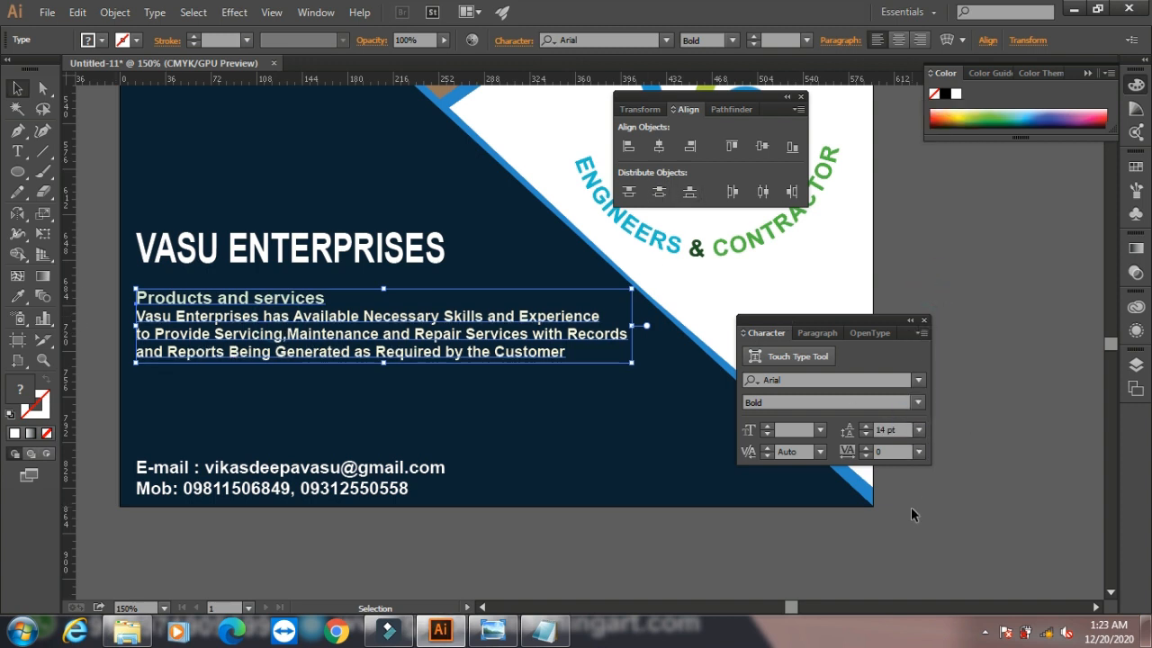
pyautogui.click(919, 429)
pyautogui.click(931, 362)
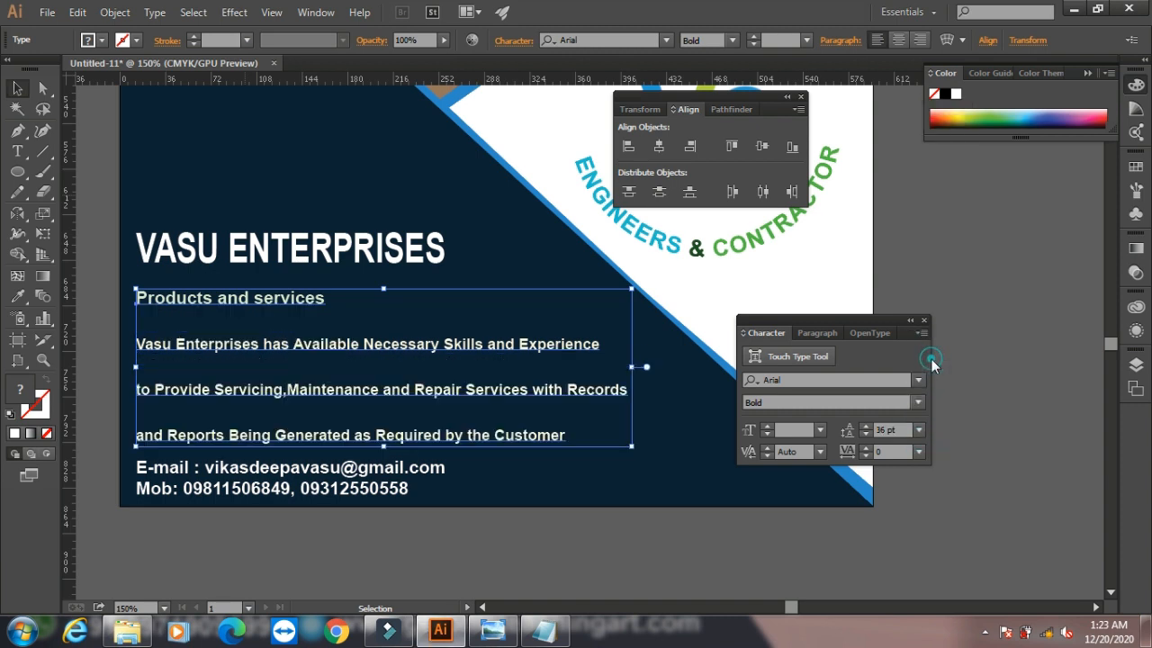
pyautogui.click(919, 431)
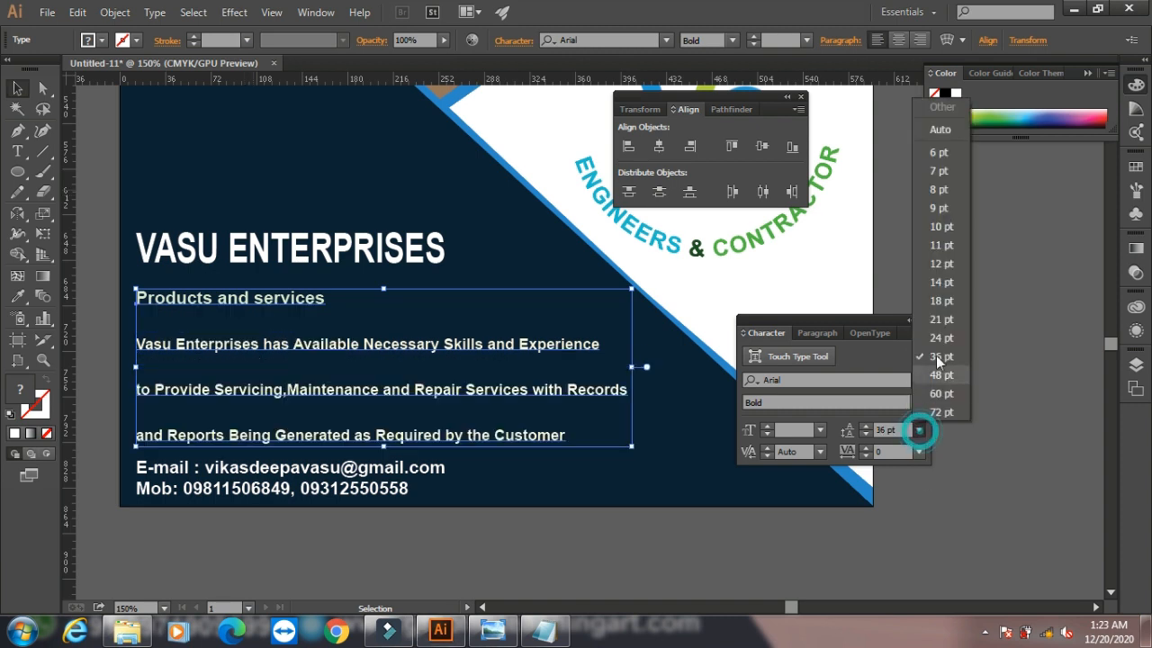
pyautogui.click(946, 315)
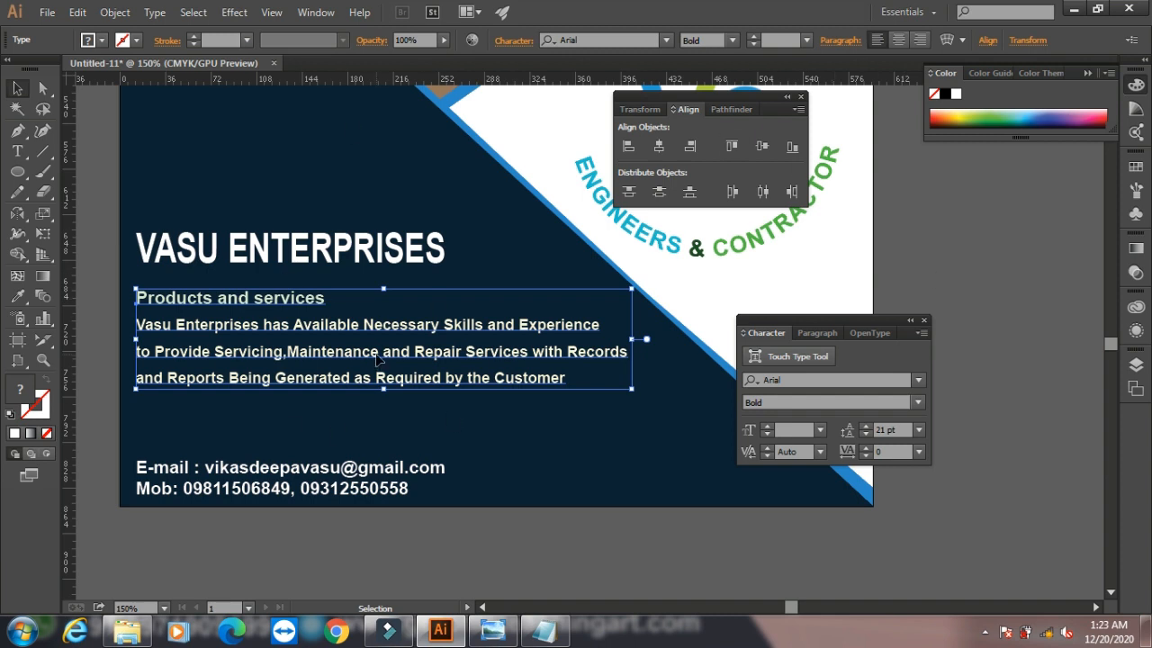
# Step: Close the Character and Align panels and view the whole flyer at 33.33%
pyautogui.click(925, 320)
pyautogui.click(801, 96)
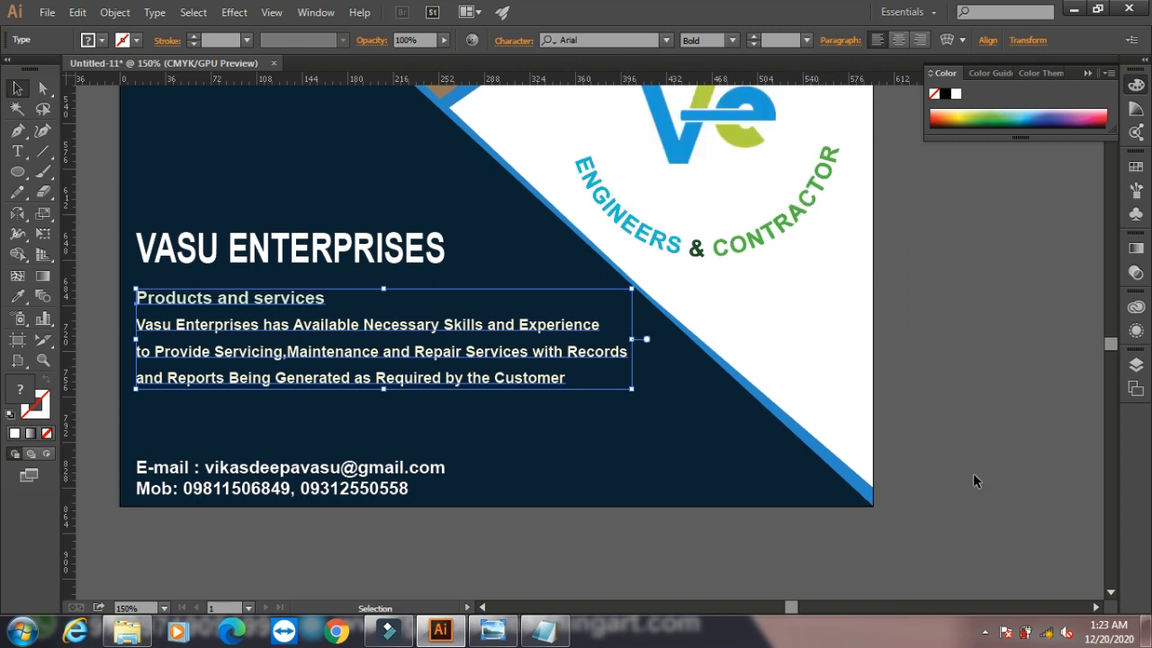
pyautogui.hotkey('ctrl', 'shift', 'a')
pyautogui.hotkey('ctrl', '-')
pyautogui.hotkey('ctrl', '-')
pyautogui.hotkey('ctrl', '-')
pyautogui.hotkey('ctrl', '-')
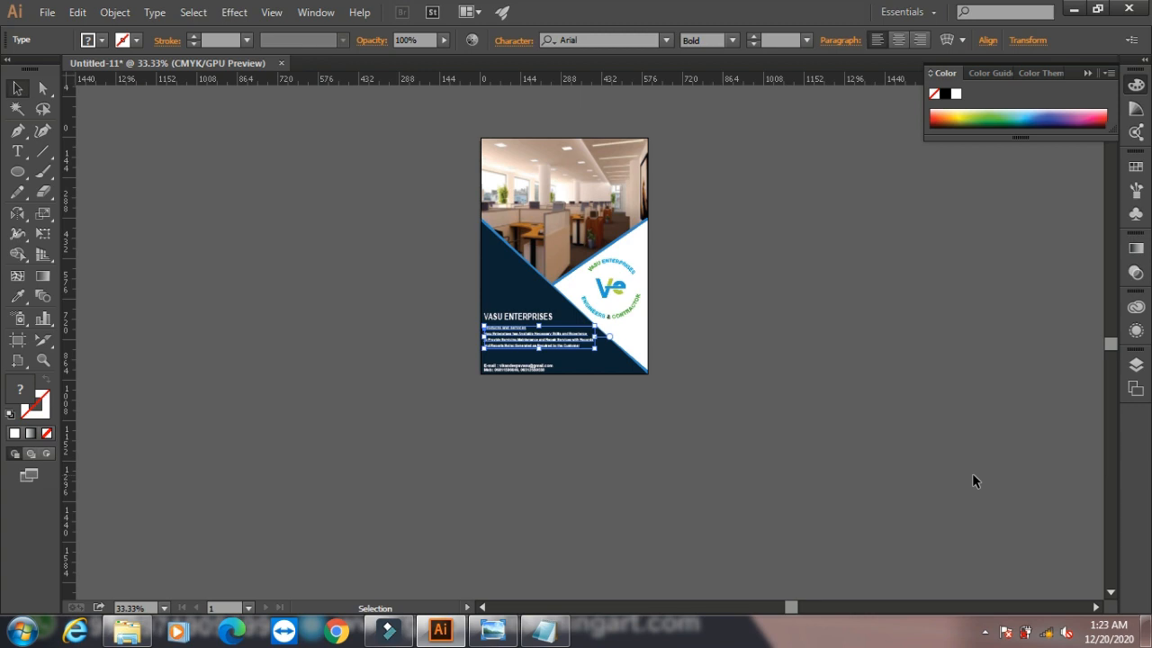
pyautogui.moveTo(437, 115); pyautogui.dragTo(723, 441)
pyautogui.click(115, 13)
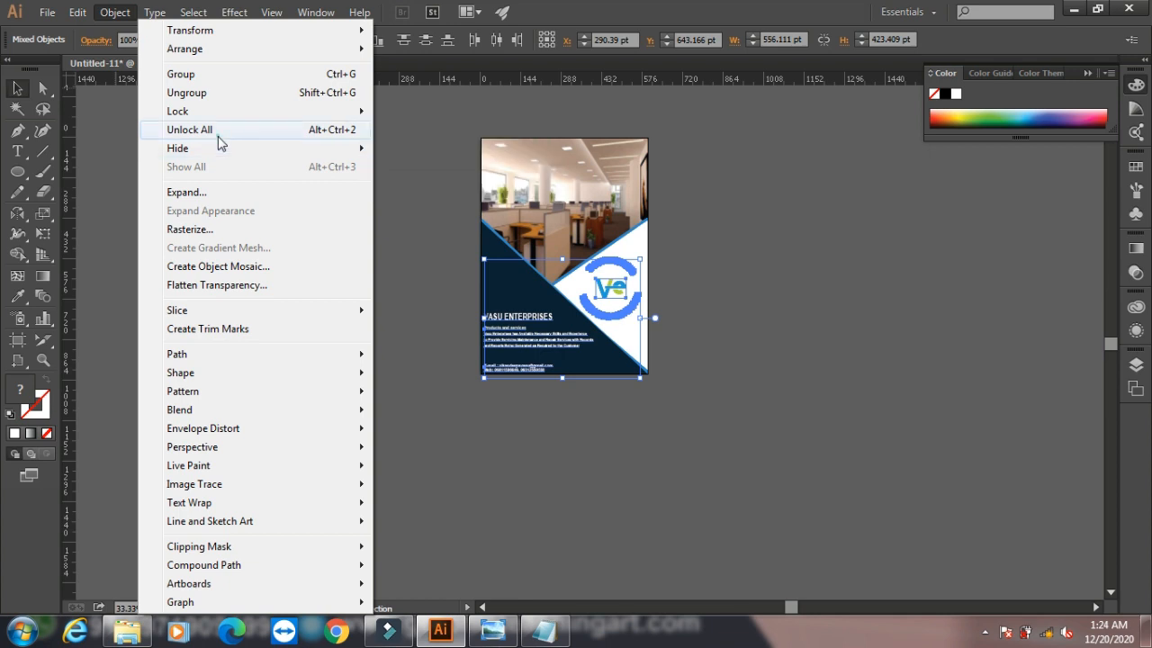
pyautogui.click(224, 230)
pyautogui.click(47, 12)
pyautogui.click(529, 465)
# Step: Save the flyer to the desktop as an Adobe PDF named ve, using the Illustrator Default preset
pyautogui.click(47, 12)
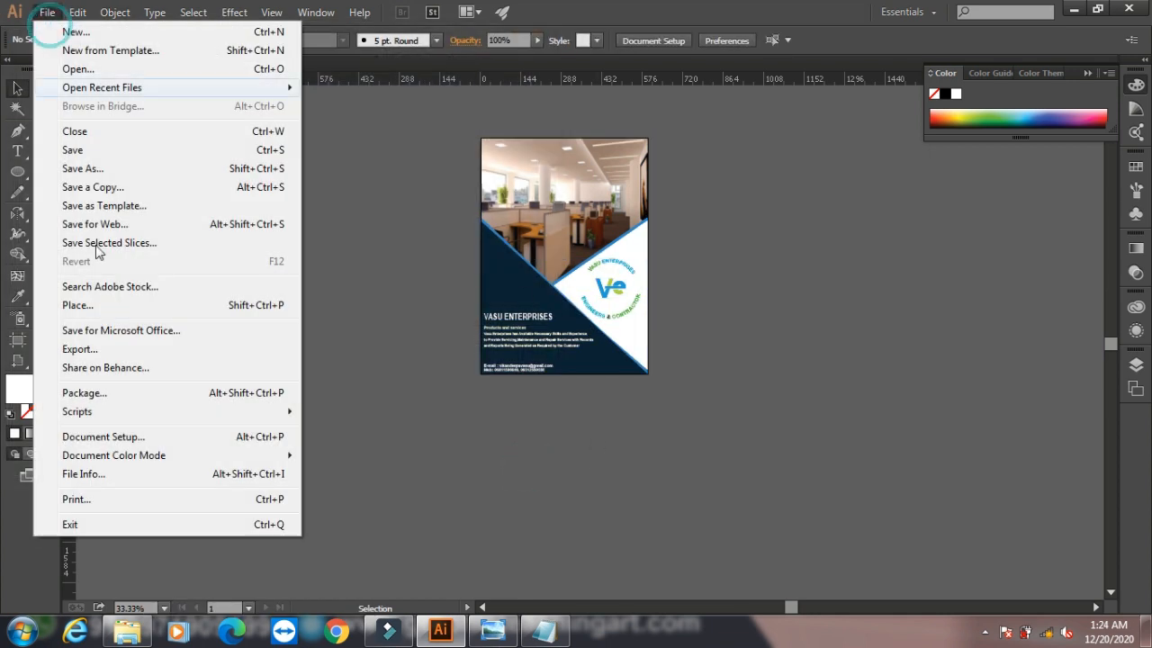
pyautogui.click(102, 170)
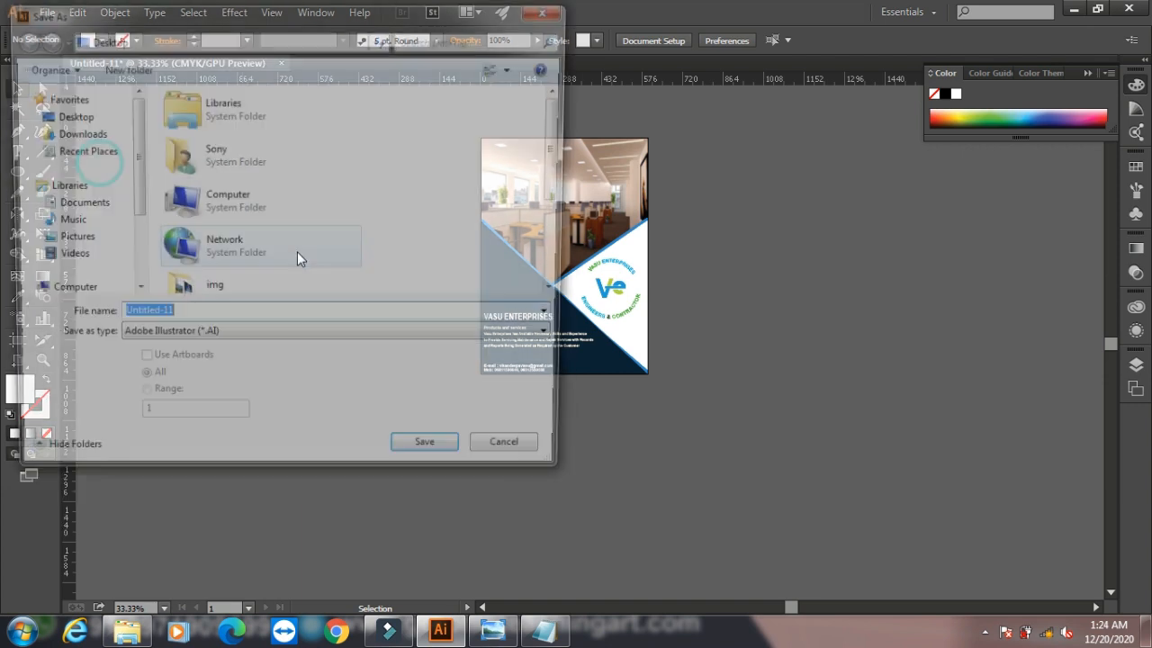
pyautogui.click(226, 338)
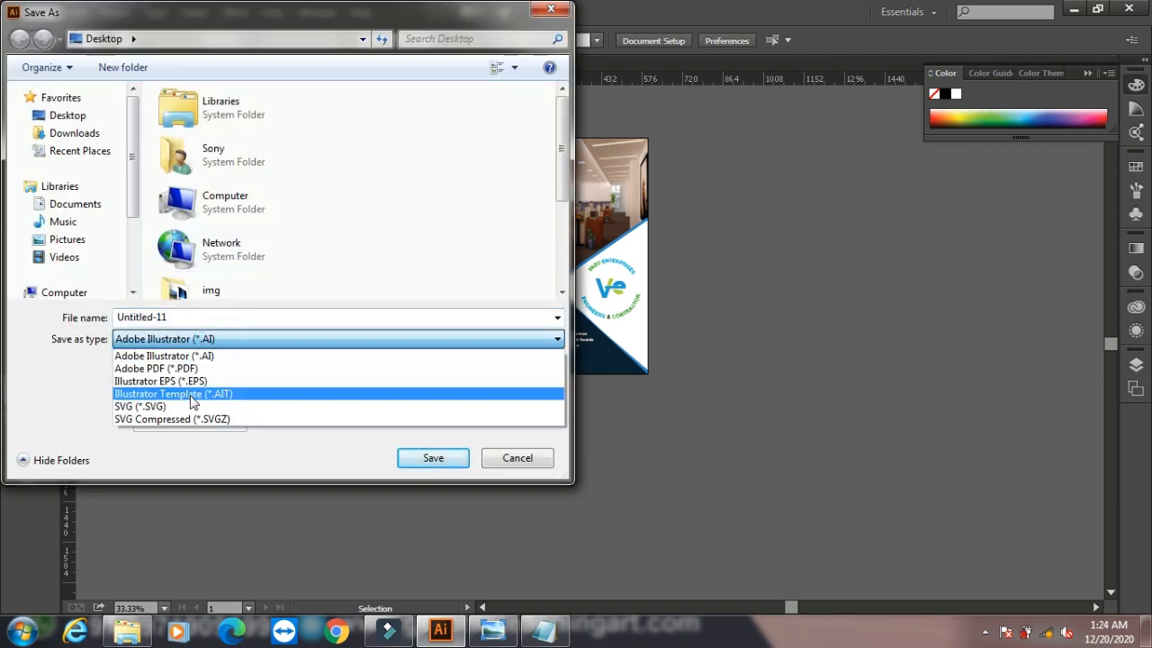
pyautogui.click(201, 369)
pyautogui.doubleClick(204, 317)
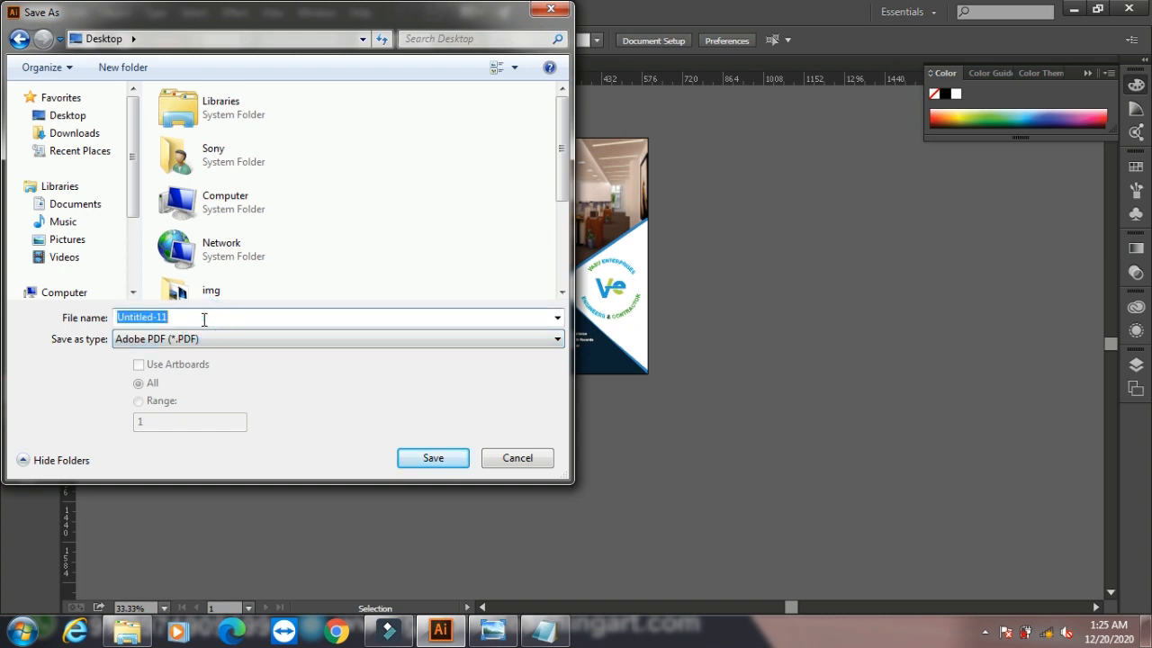
pyautogui.write('ve')
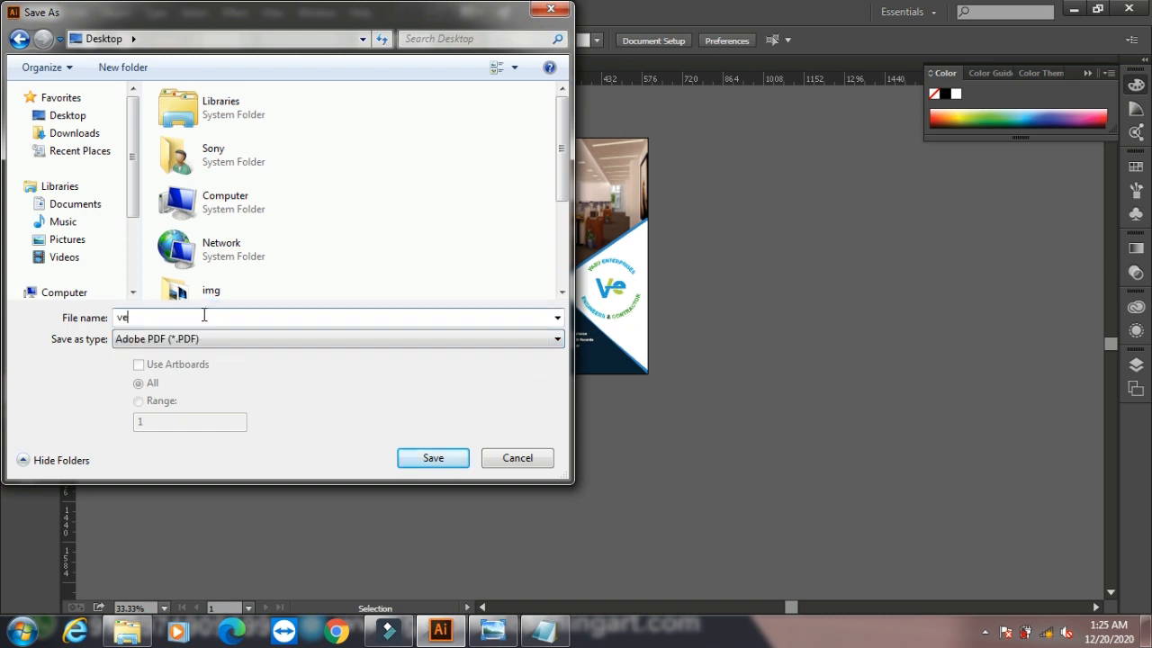
pyautogui.click(431, 459)
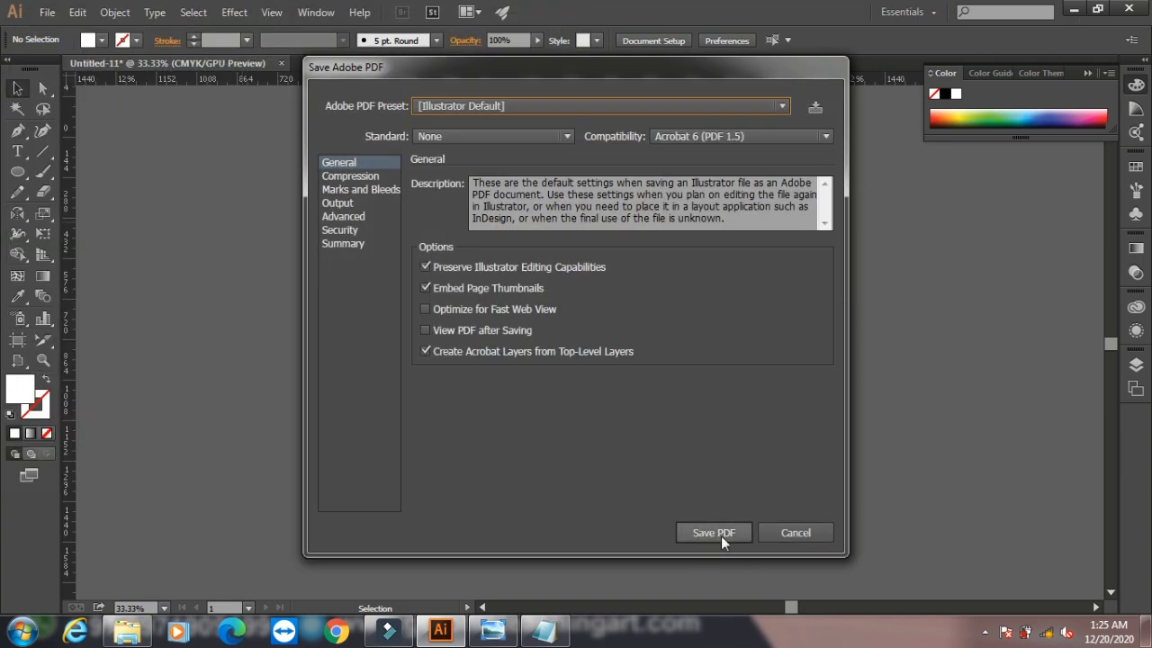
pyautogui.click(713, 533)
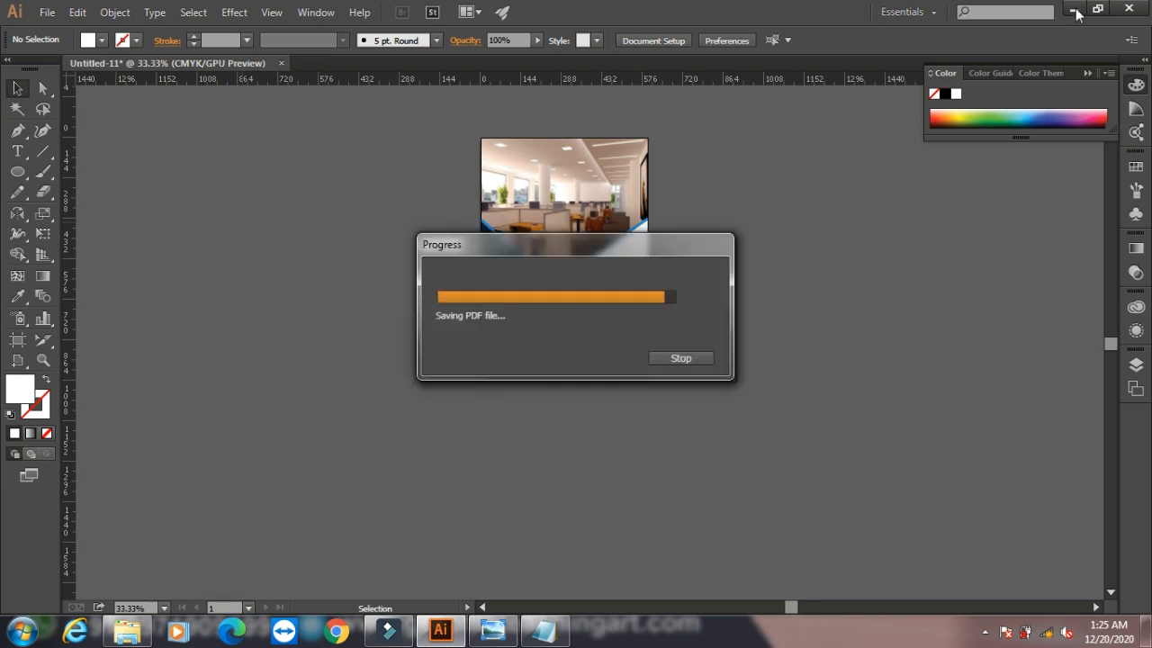
# Step: Switch to the desktop, refresh it and open the saved ve PDF in Chrome
pyautogui.click(1075, 11)
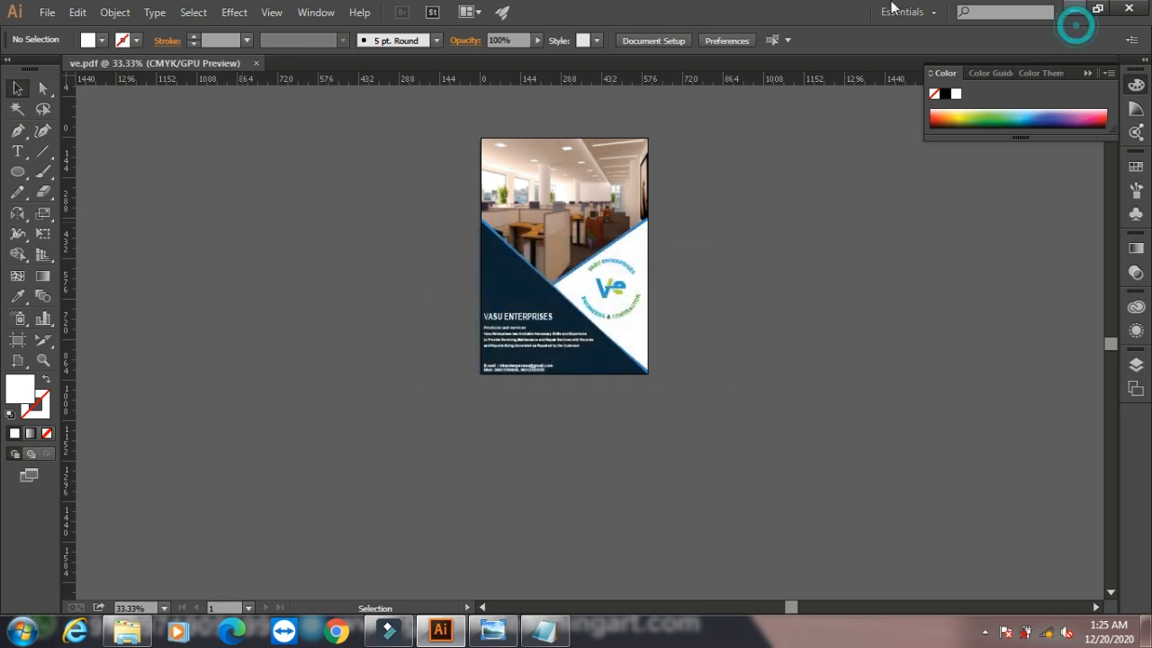
pyautogui.rightClick(467, 227)
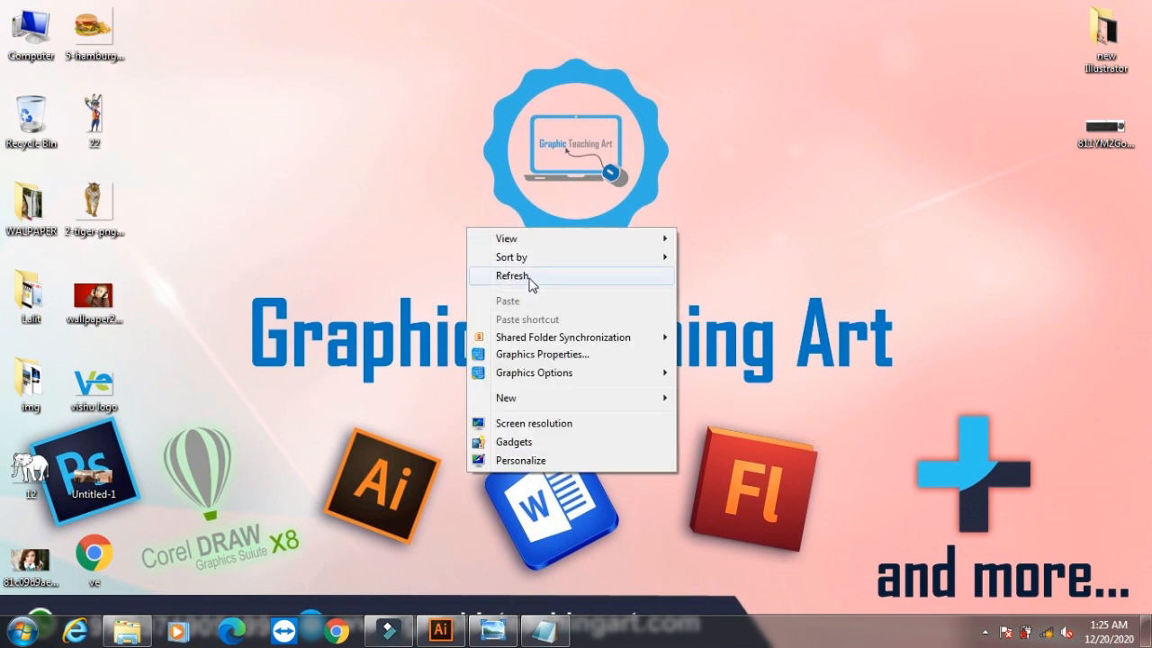
pyautogui.click(528, 276)
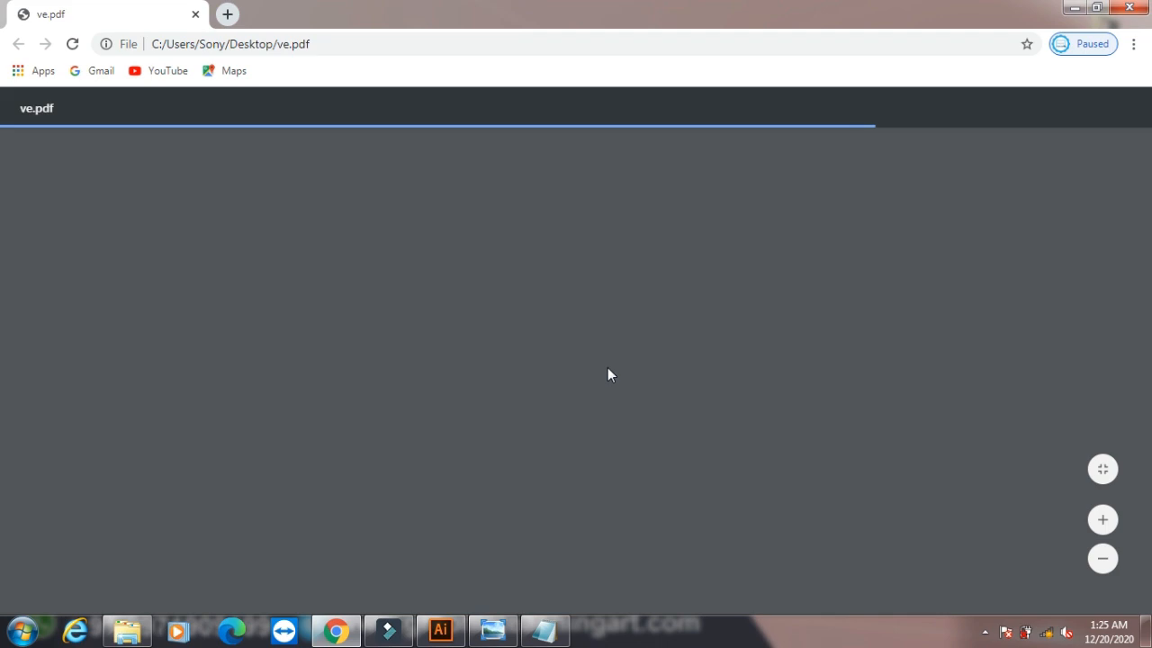
# Step: Look through the whole flyer page in the ve PDF, then minimise the browser
pyautogui.scroll(-2, 608, 365)
pyautogui.scroll(-5, 609, 366)
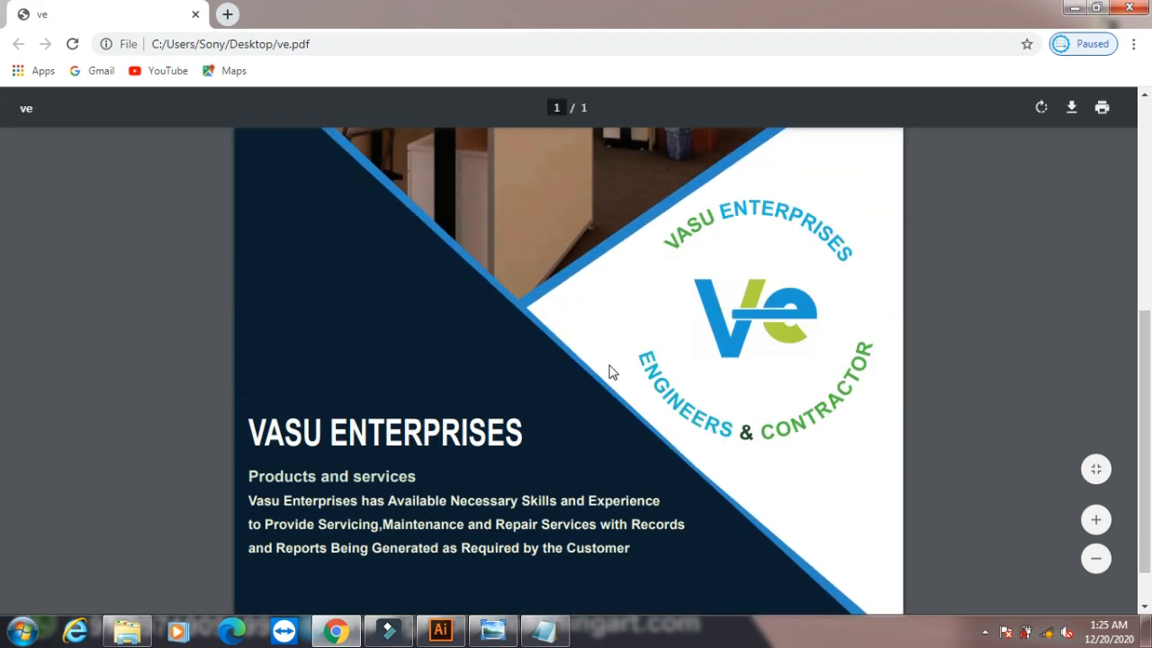
pyautogui.scroll(7, 609, 371)
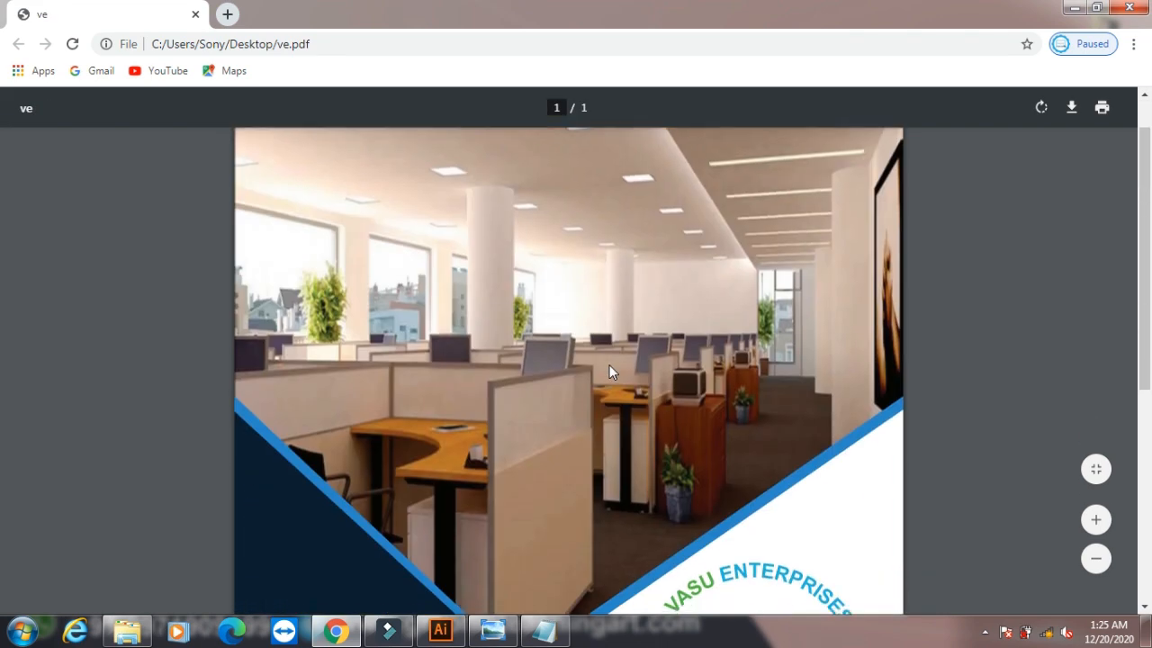
pyautogui.click(1075, 7)
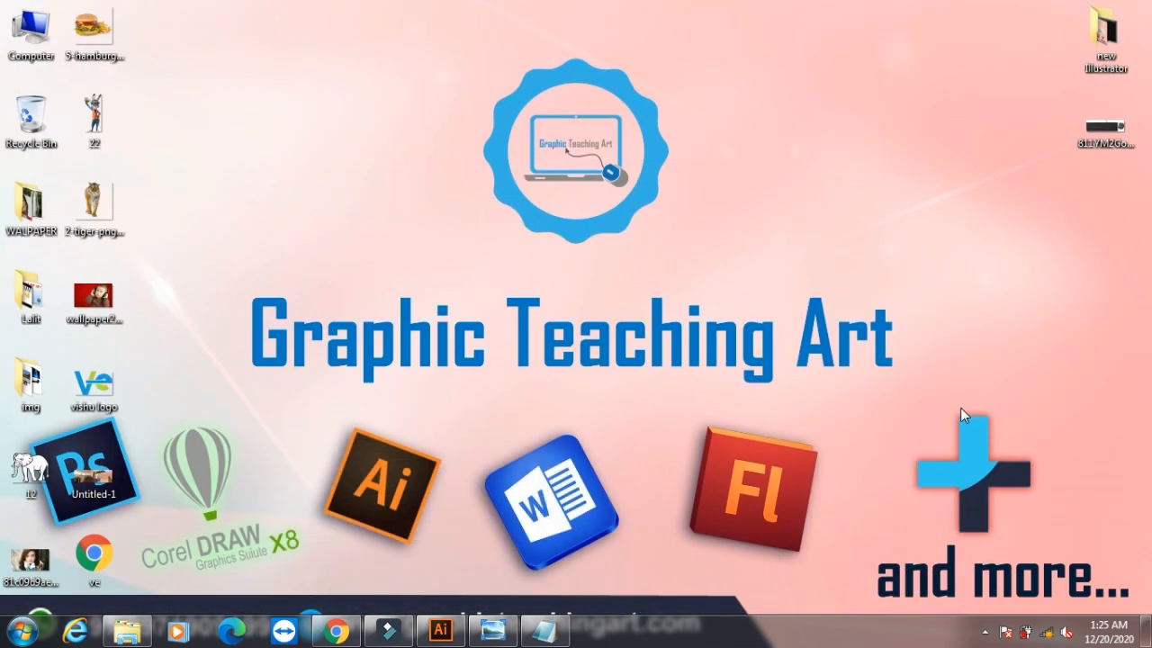